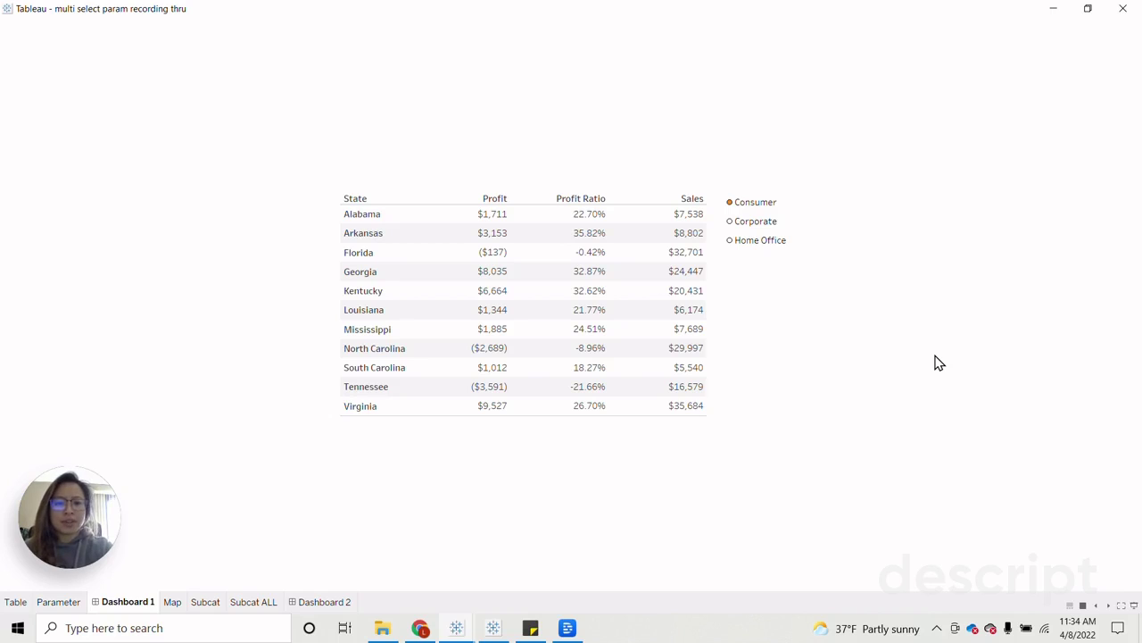
# Multi-select Corporate and Home Office alongside Consumer in the Dashboard 1 segment legend.
pyautogui.click(755, 224)
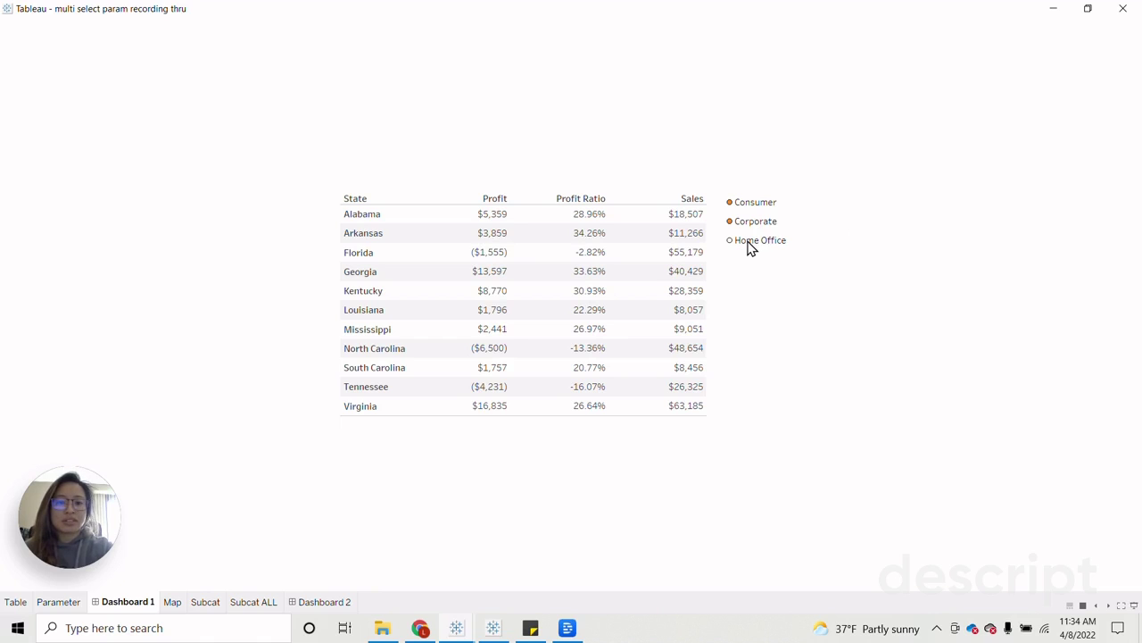
pyautogui.click(748, 244)
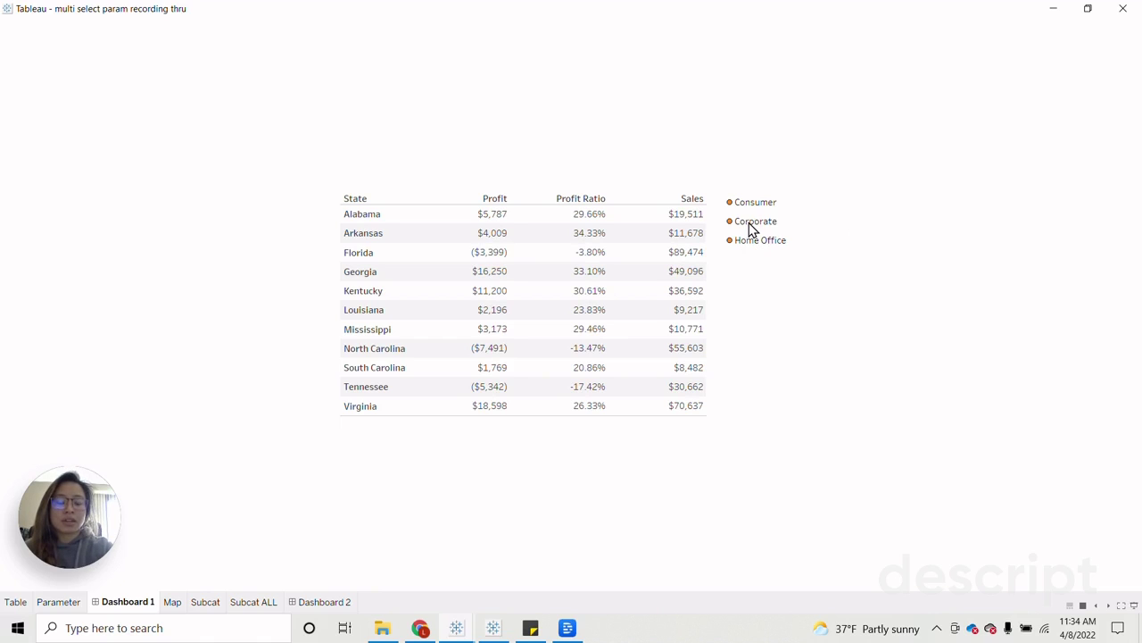
pyautogui.click(751, 229)
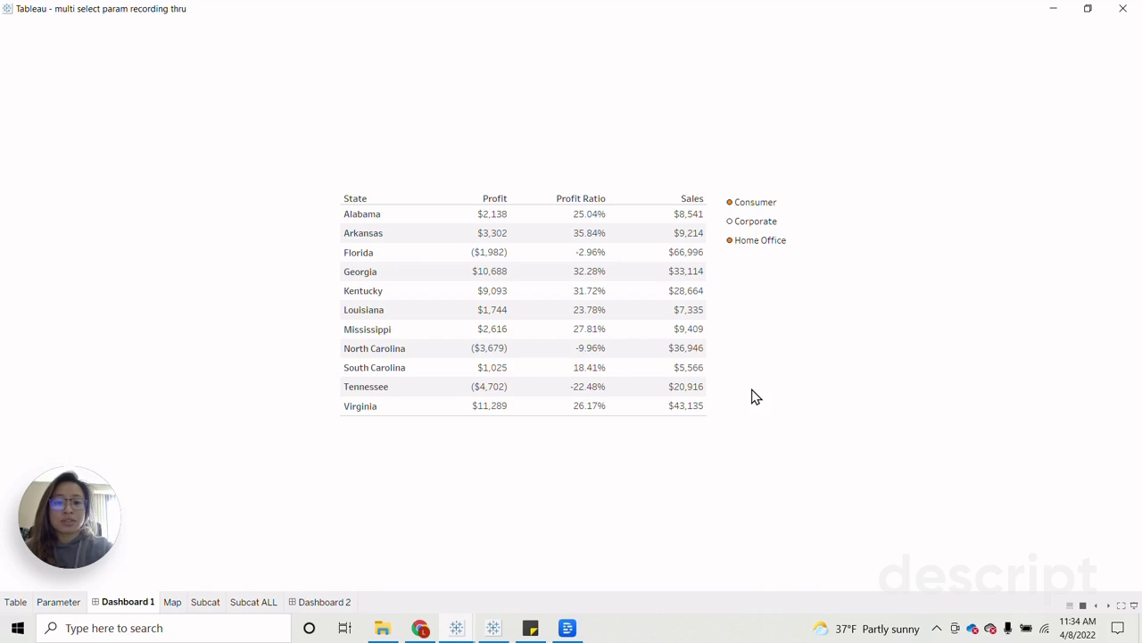
pyautogui.click(754, 222)
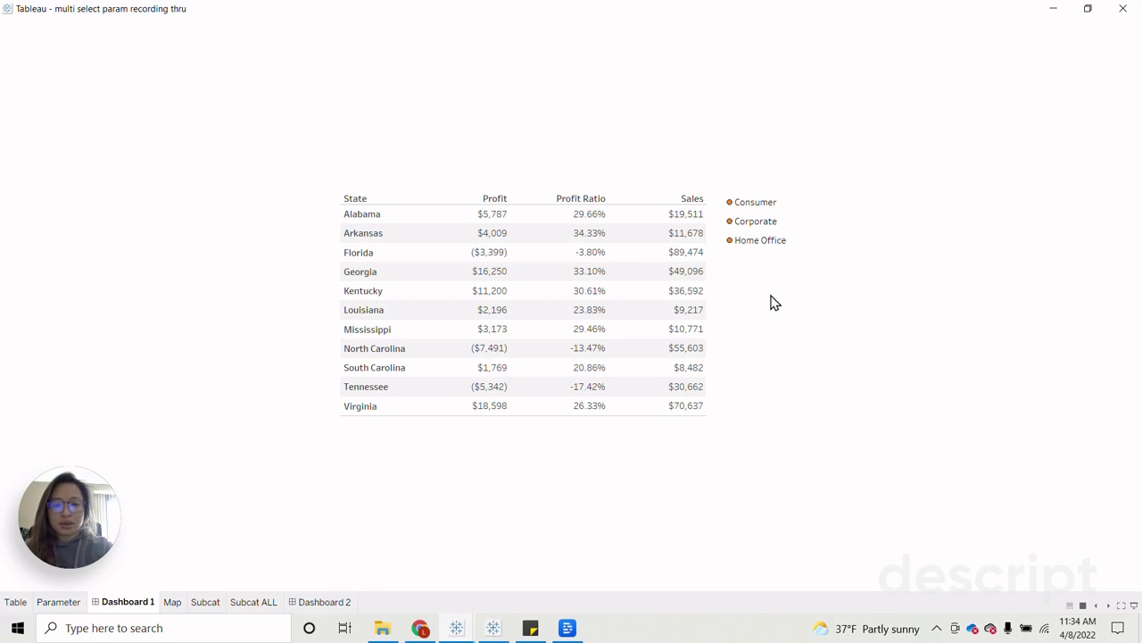
# Switch to Dashboard 2 and add Storage to the subcategory selection for the profit map.
pyautogui.click(336, 603)
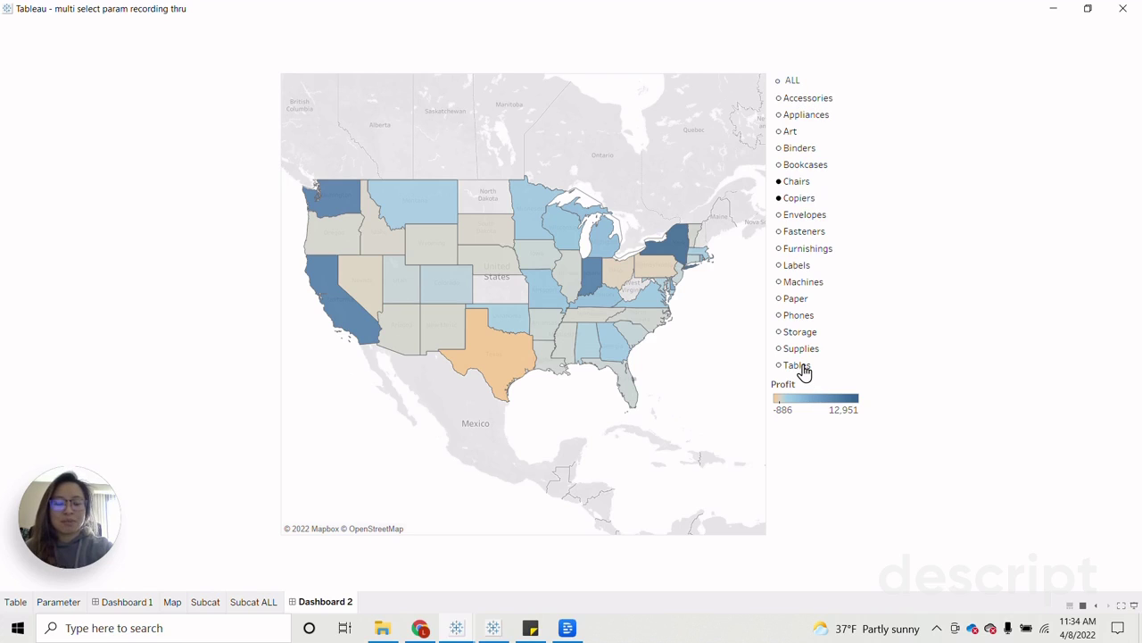
pyautogui.click(798, 312)
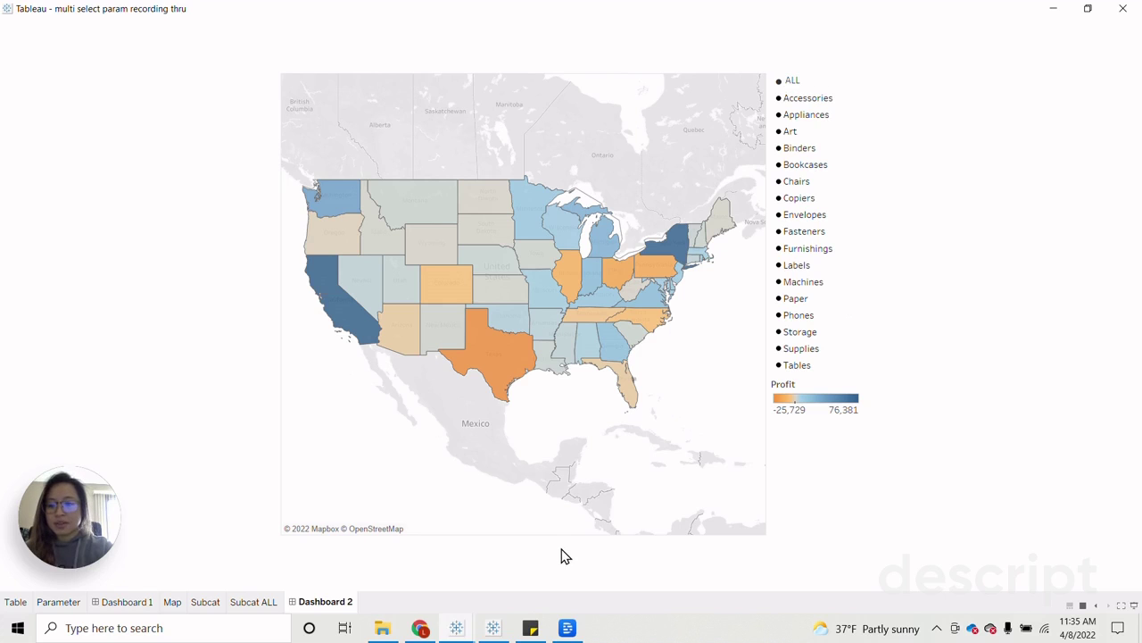
# In Book1, create a String parameter named 'Subcat Parameter' with current value 'All'.
pyautogui.click(494, 629)
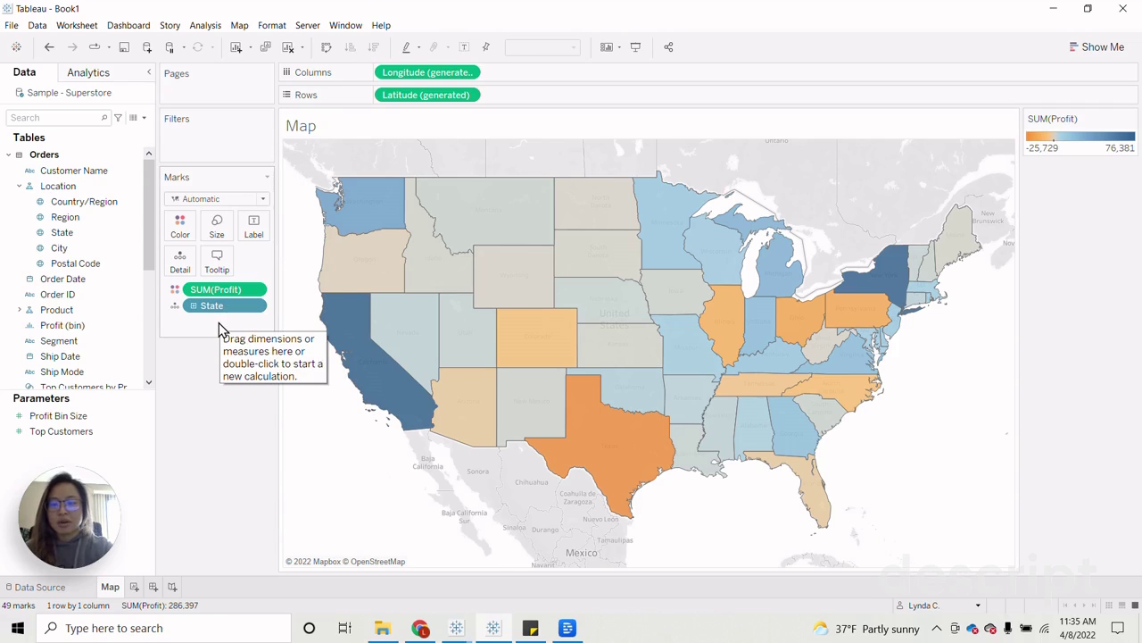
pyautogui.click(144, 118)
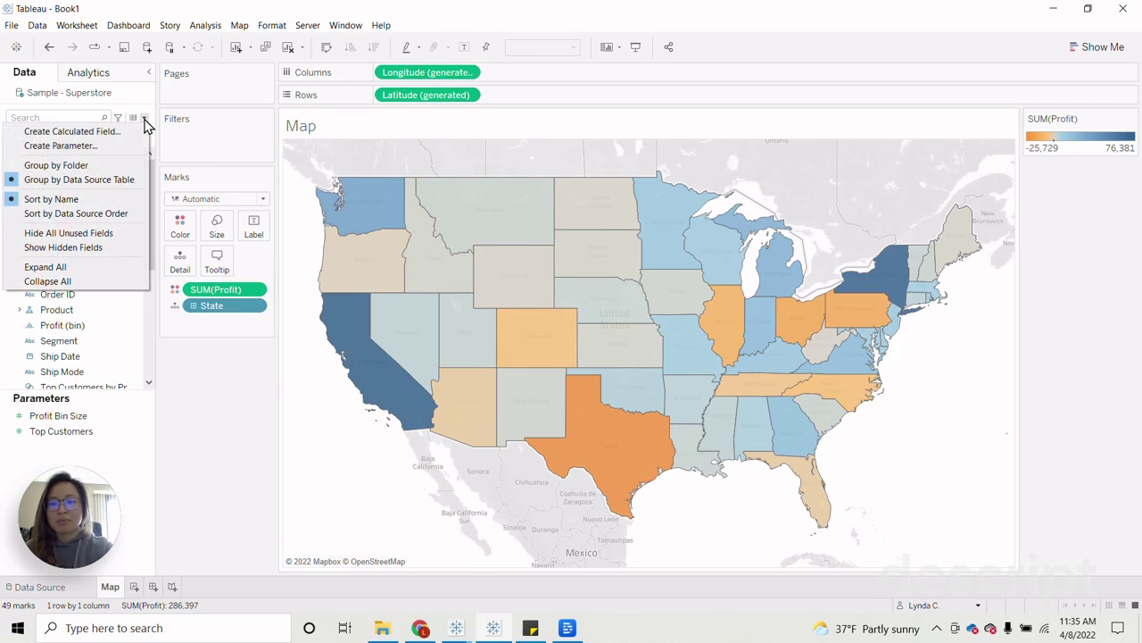
pyautogui.click(98, 148)
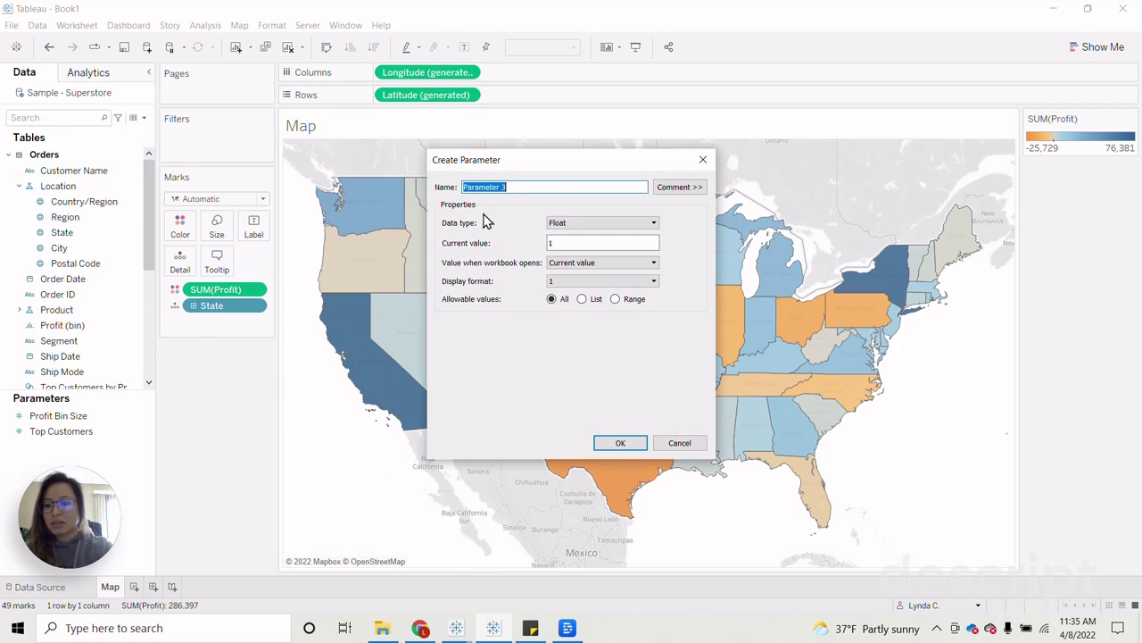
pyautogui.click(550, 189)
pyautogui.tripleClick(550, 189)
pyautogui.write('Subcat')
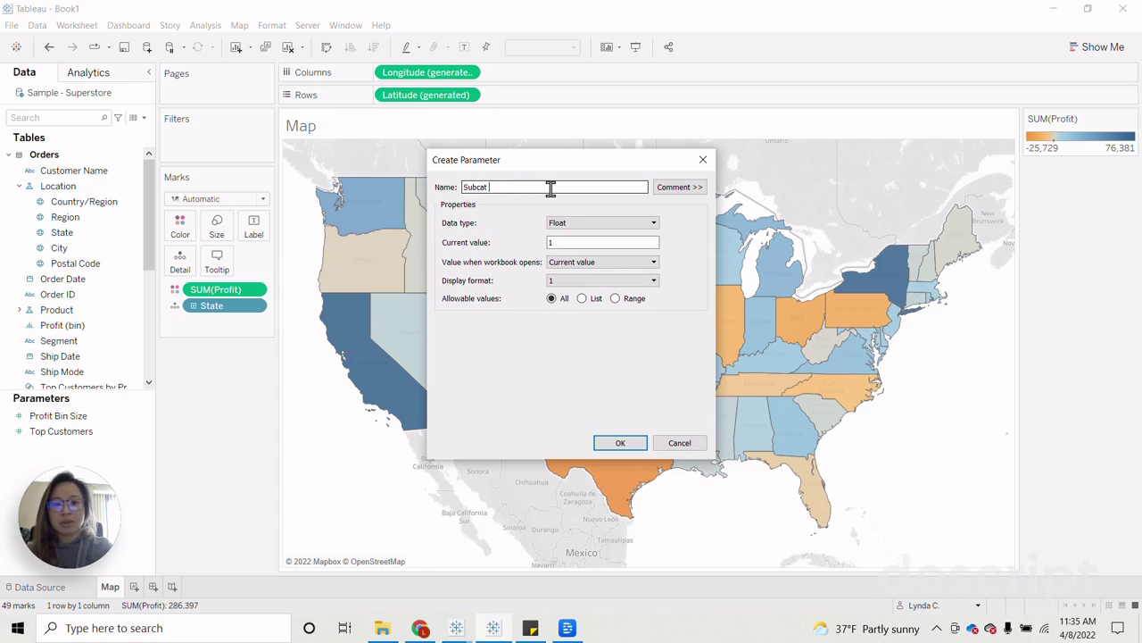
pyautogui.write(' Parameter')
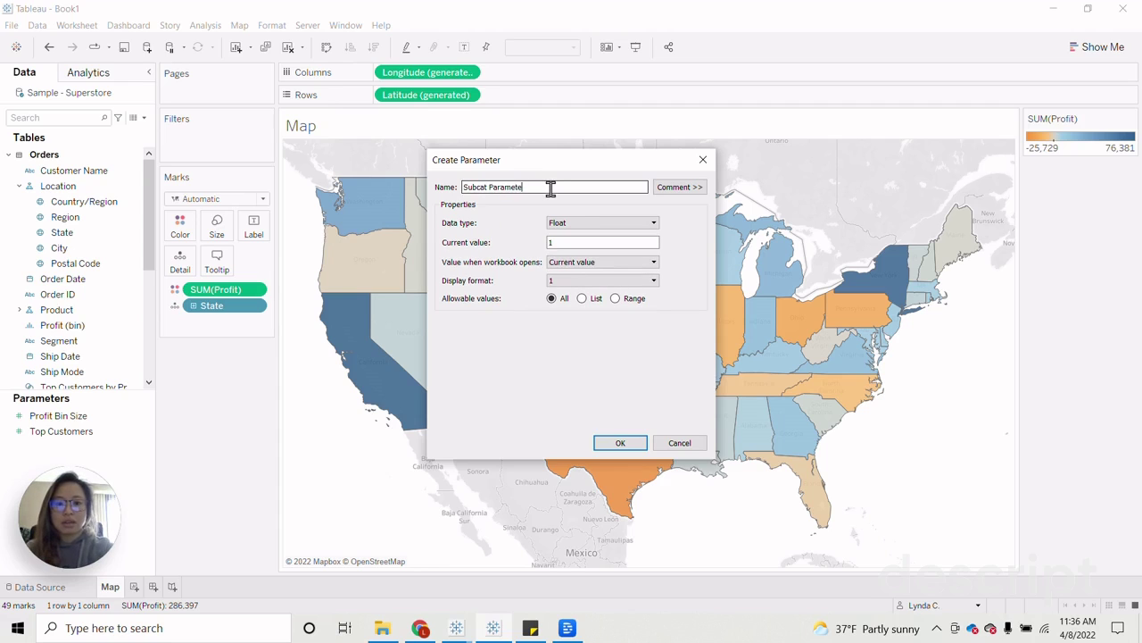
pyautogui.click(586, 225)
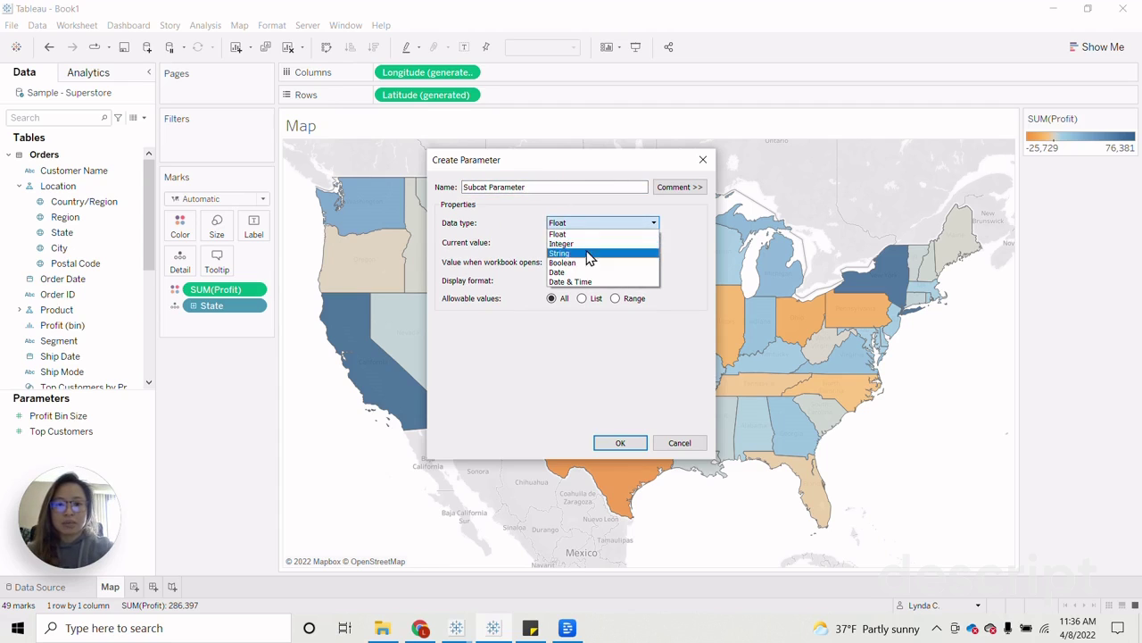
pyautogui.click(587, 251)
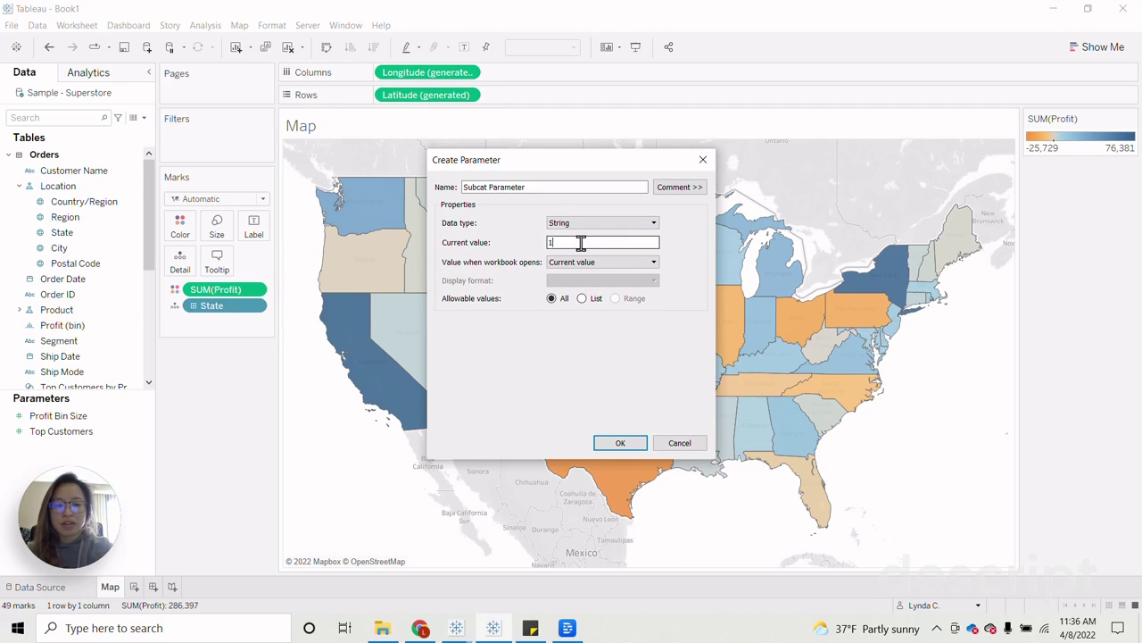
pyautogui.press('BackSpace')
pyautogui.write('All')
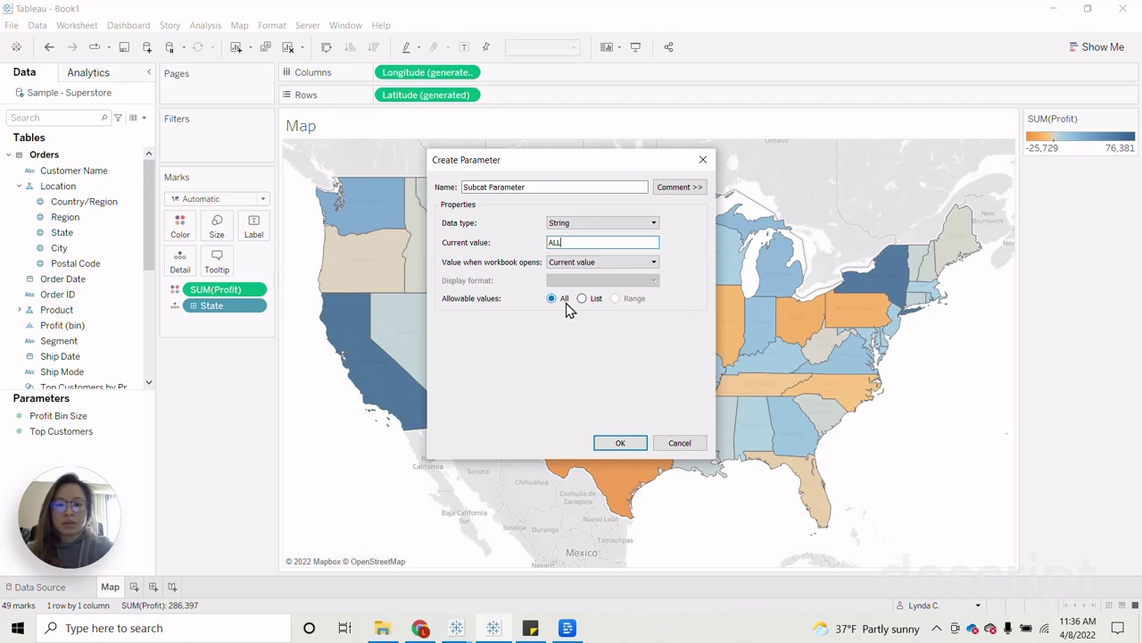
pyautogui.click(642, 445)
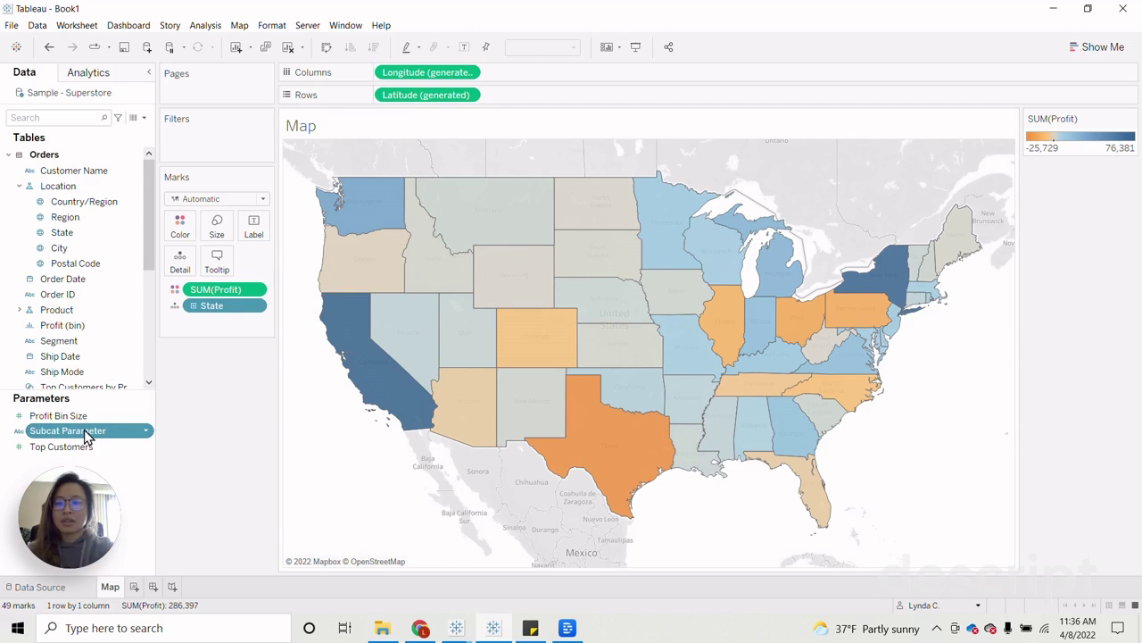
# Create a calculated field named 'Subcat TF' and begin its formula with CONTAINS.
pyautogui.click(144, 117)
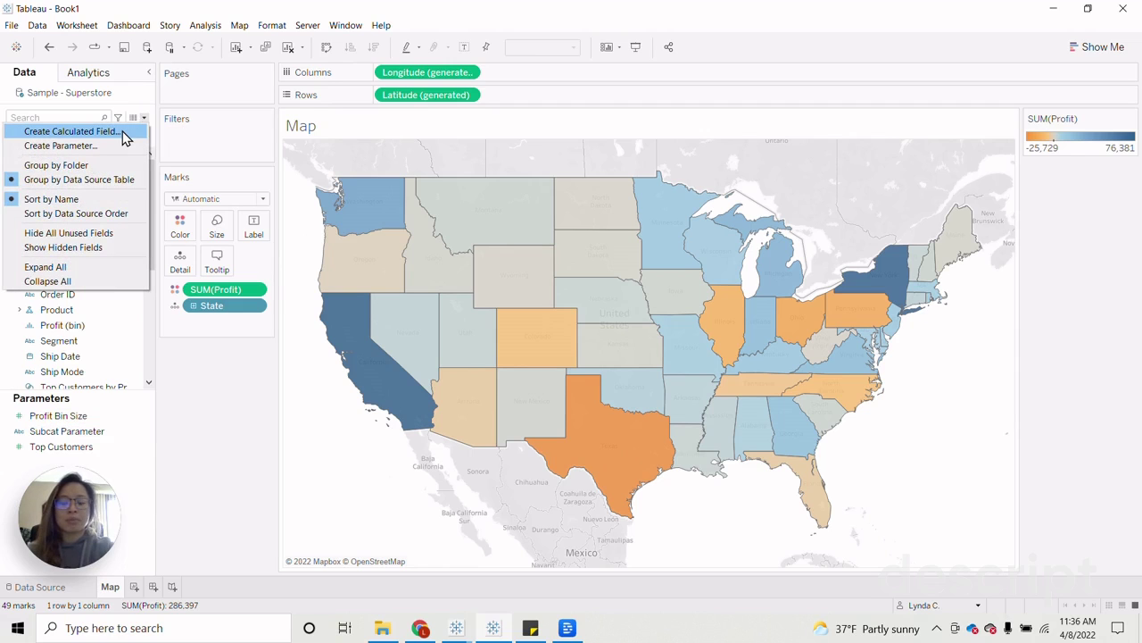
pyautogui.click(72, 131)
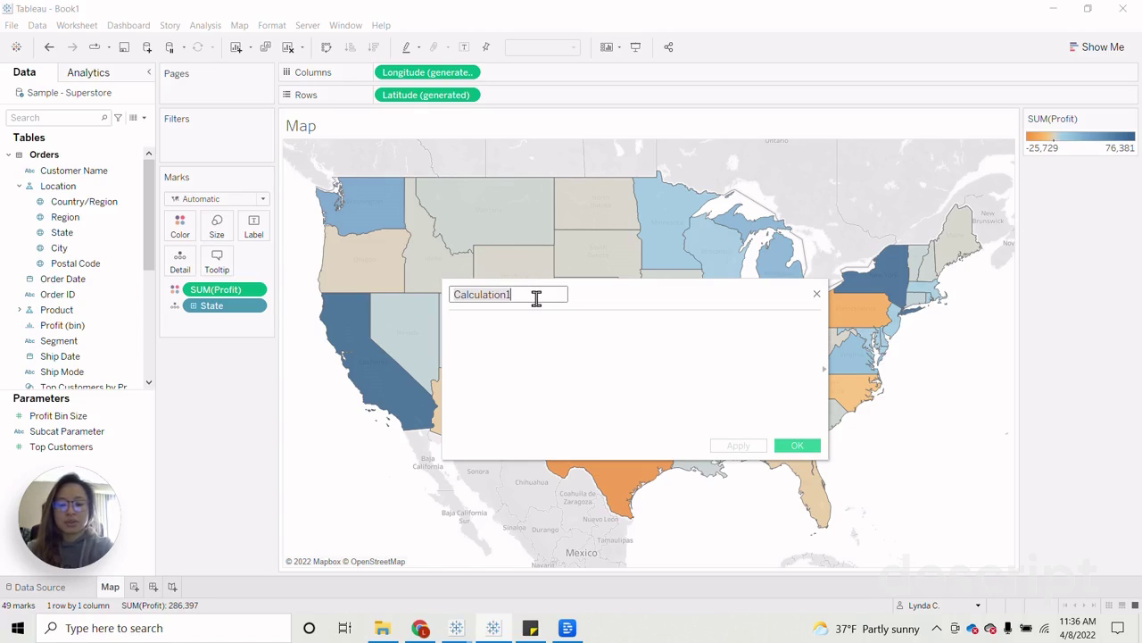
pyautogui.write('Subcat TF')
pyautogui.click(539, 322)
pyautogui.moveTo(620, 301); pyautogui.dragTo(598, 251)
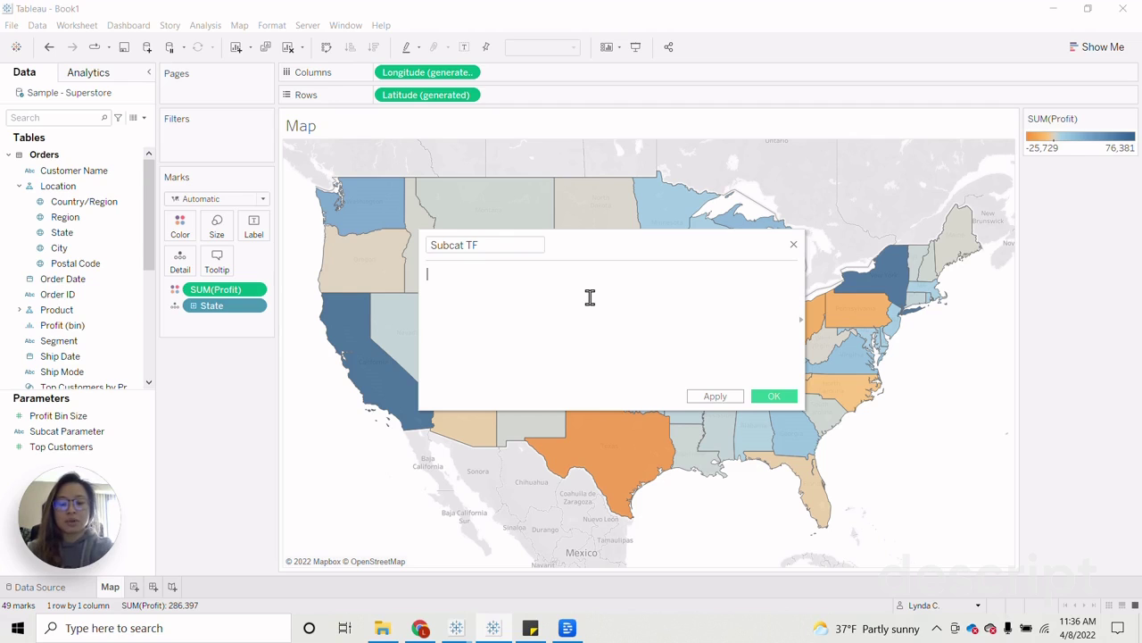
pyautogui.write('Contain')
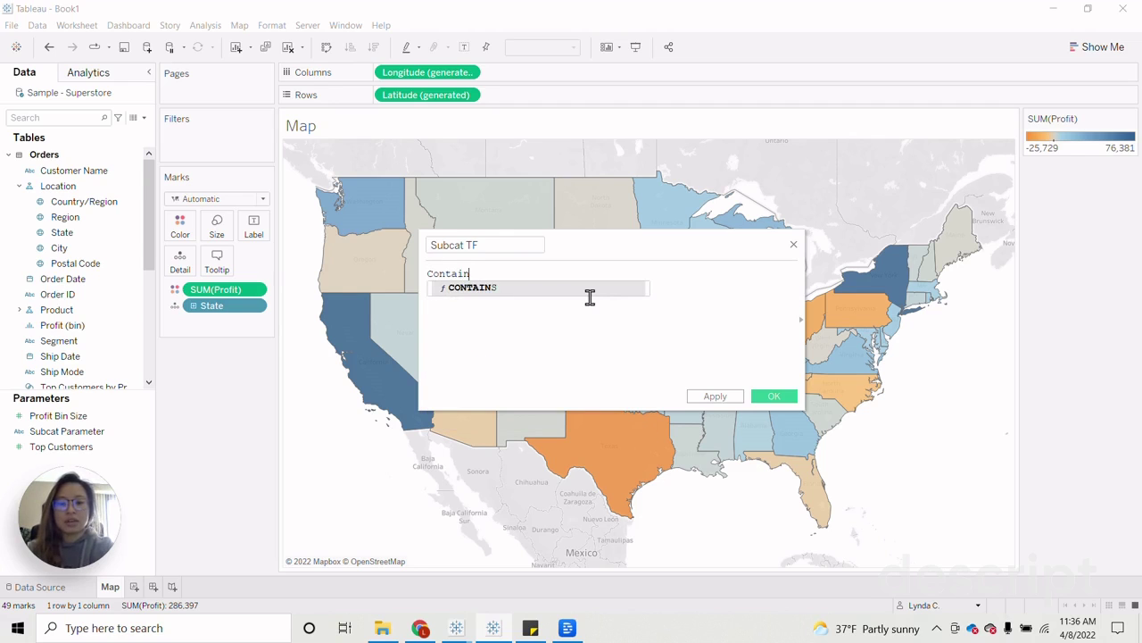
pyautogui.press('Return')
# Complete the formula CONTAINS([Subcat Parameter],[Sub-Category]) or [Subcat Parameter] = 'All' and save it.
pyautogui.write('Seg')
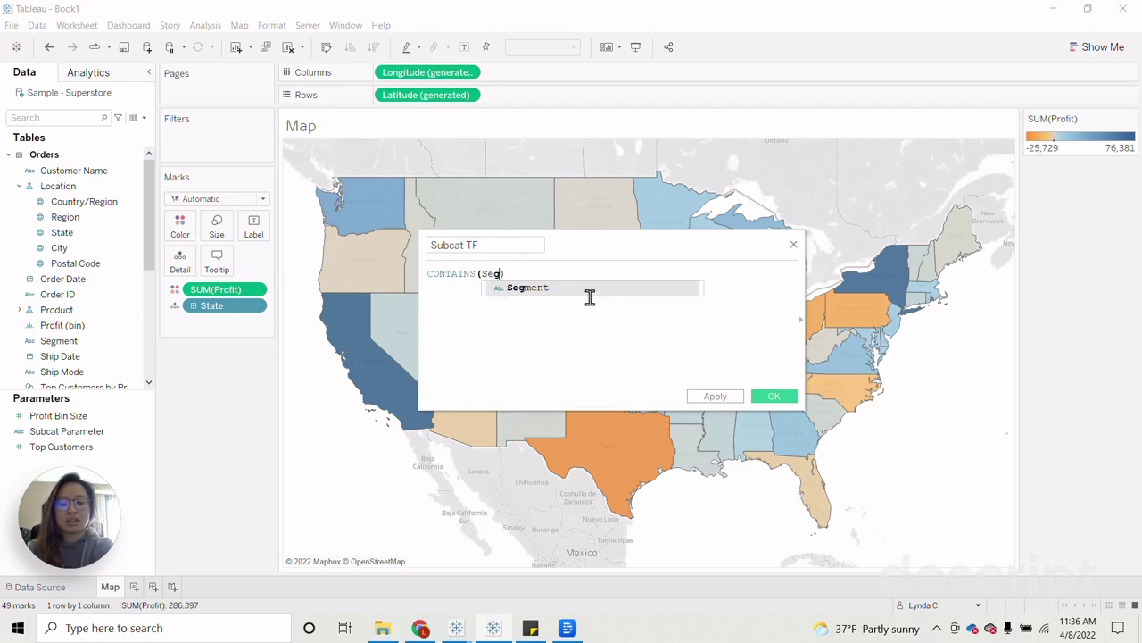
pyautogui.press('BackSpace')
pyautogui.press('BackSpace')
pyautogui.press('BackSpace')
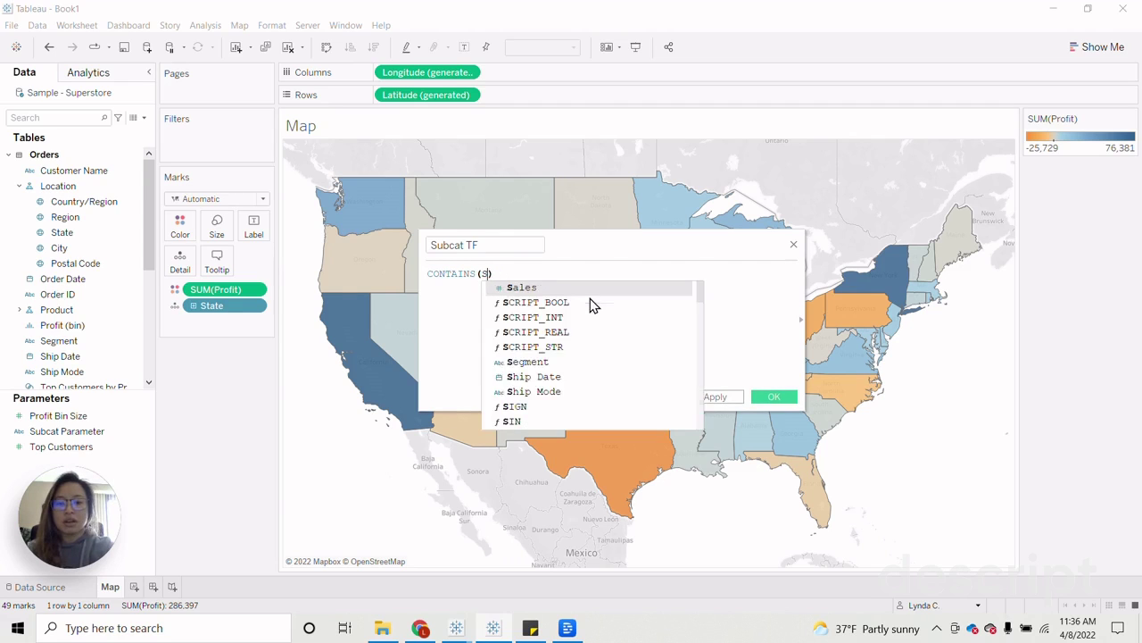
pyautogui.write('Cut')
pyautogui.press('BackSpace')
pyautogui.press('BackSpace')
pyautogui.press('BackSpace')
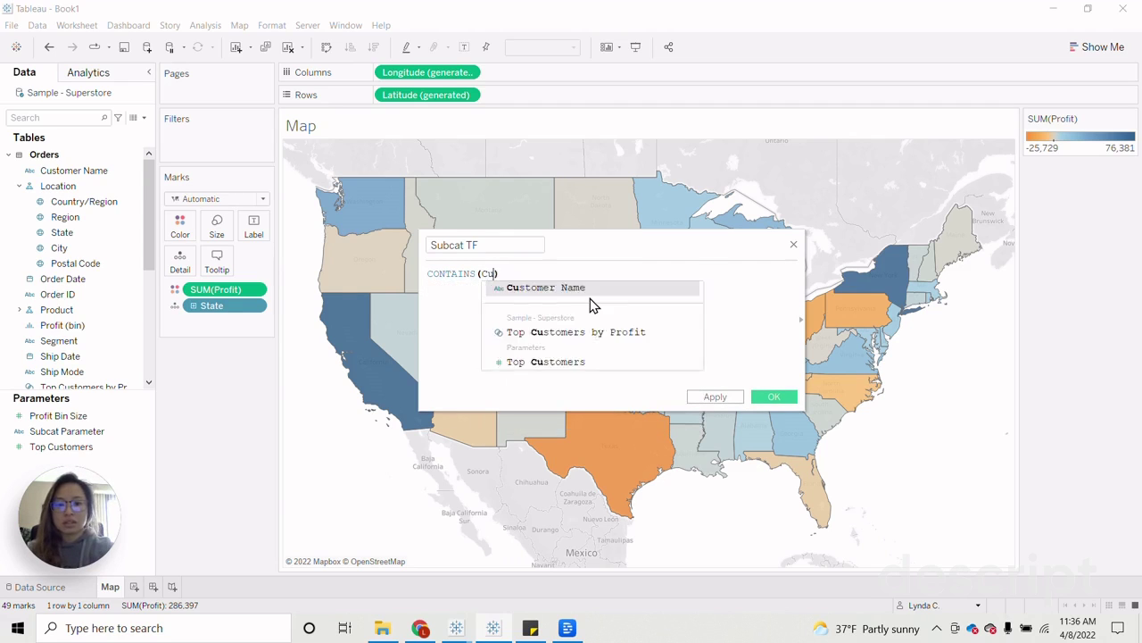
pyautogui.write('Subc')
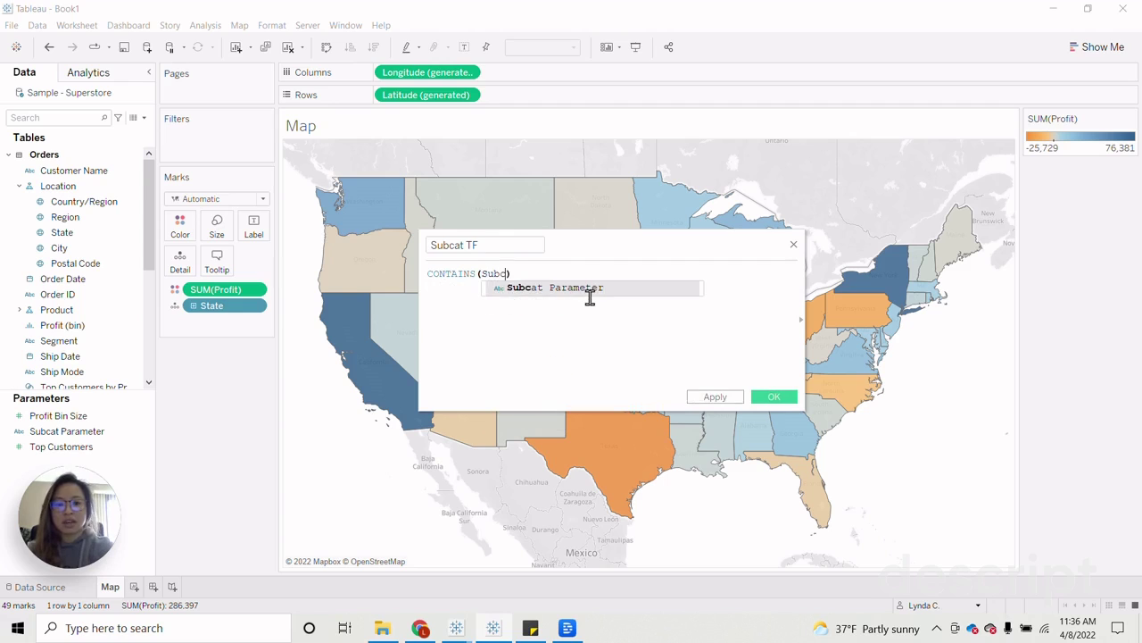
pyautogui.click(589, 290)
pyautogui.write(', [Sub')
pyautogui.press('Down')
pyautogui.press('Return')
pyautogui.press('Return')
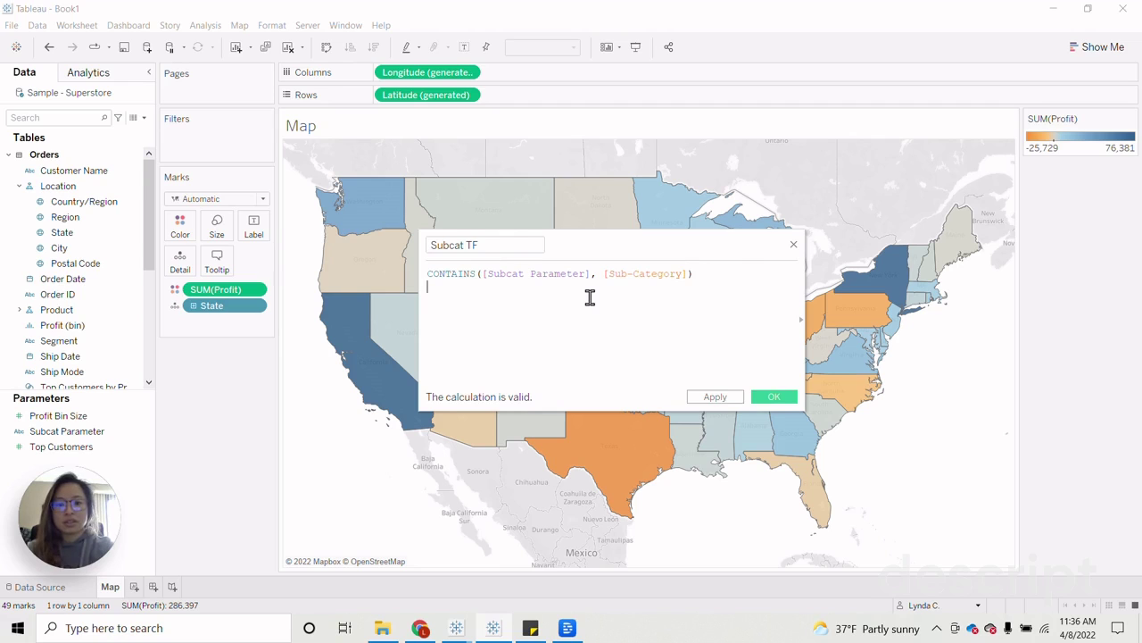
pyautogui.write('or Sub')
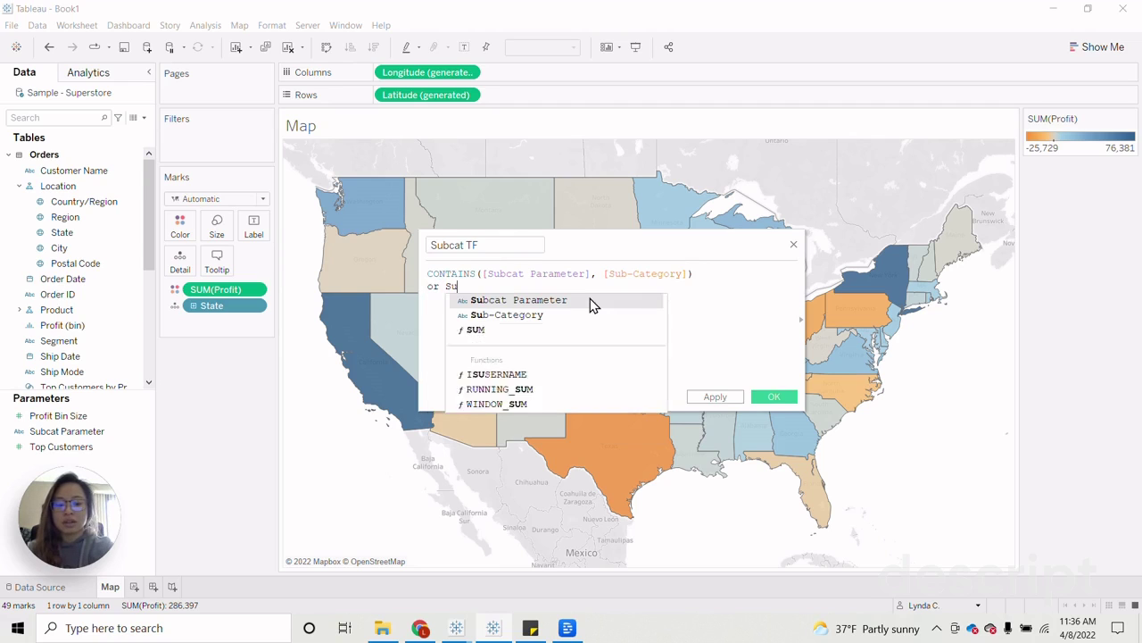
pyautogui.click(590, 299)
pyautogui.write("= 'All'")
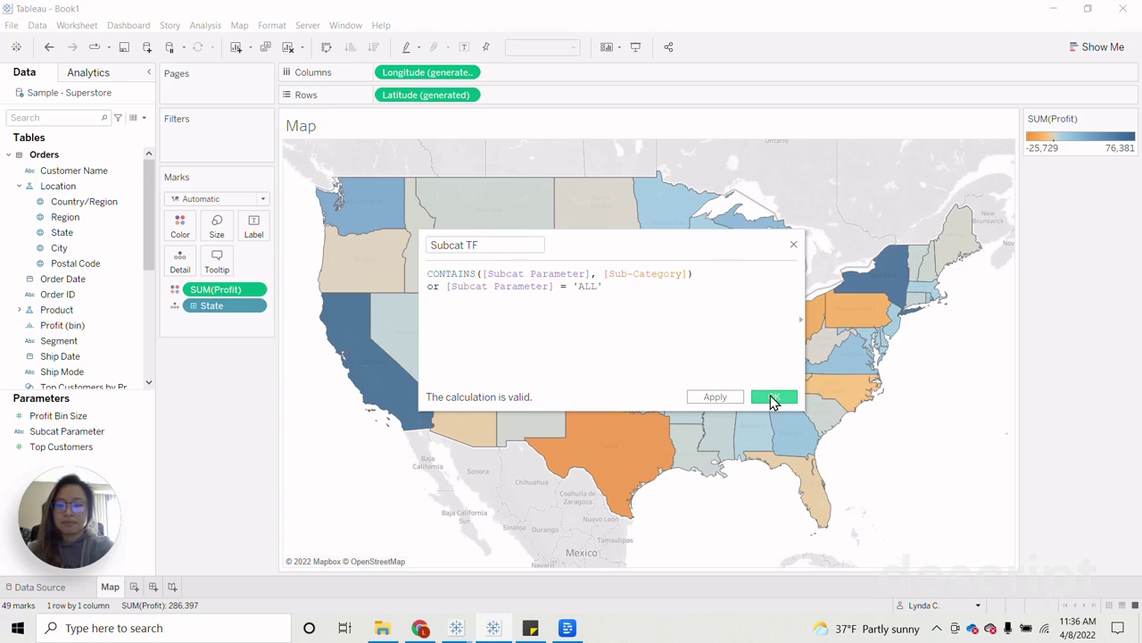
pyautogui.click(773, 398)
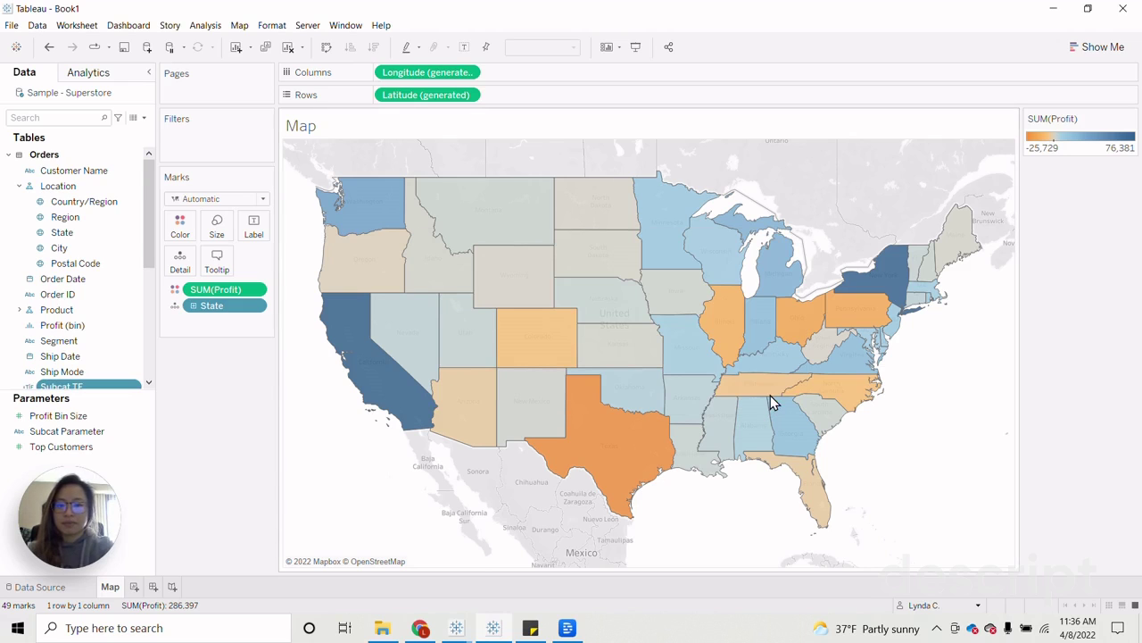
# Create the 'Subcat Param Action' calculated field by replacing its body with the pasted REPLACE/IF CONTAINS formula.
pyautogui.click(144, 119)
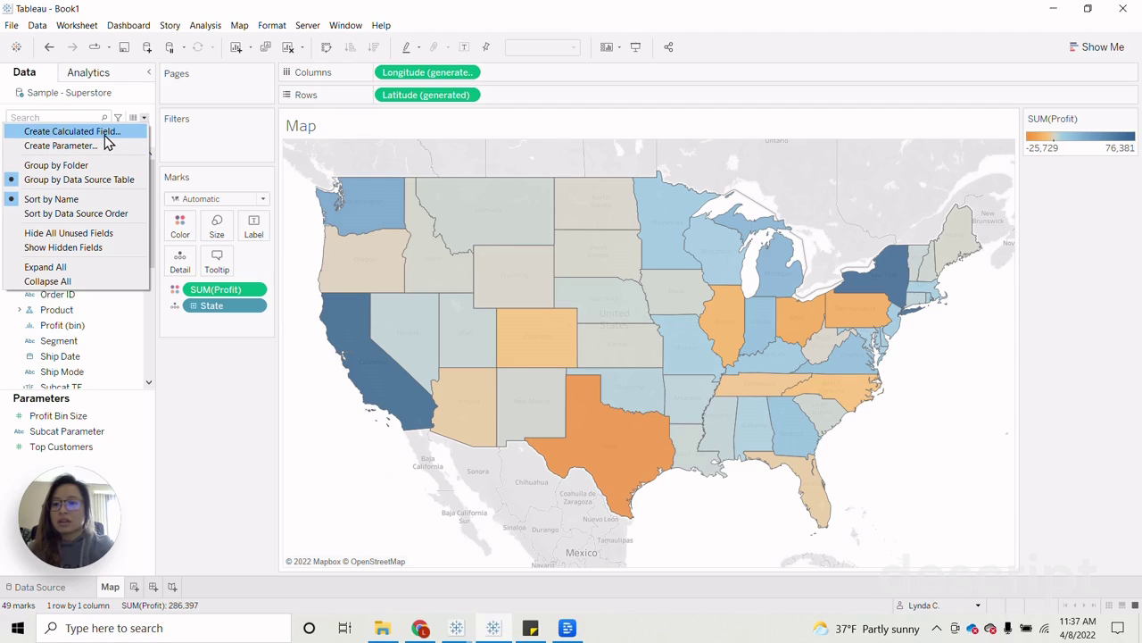
pyautogui.click(72, 132)
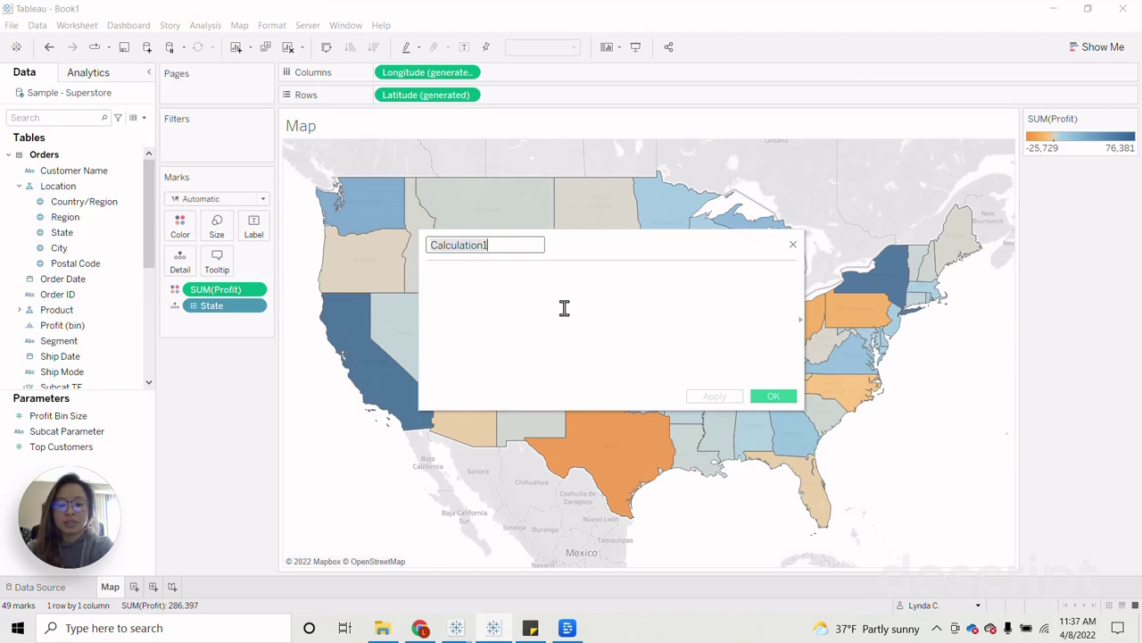
pyautogui.write('Subcat ')
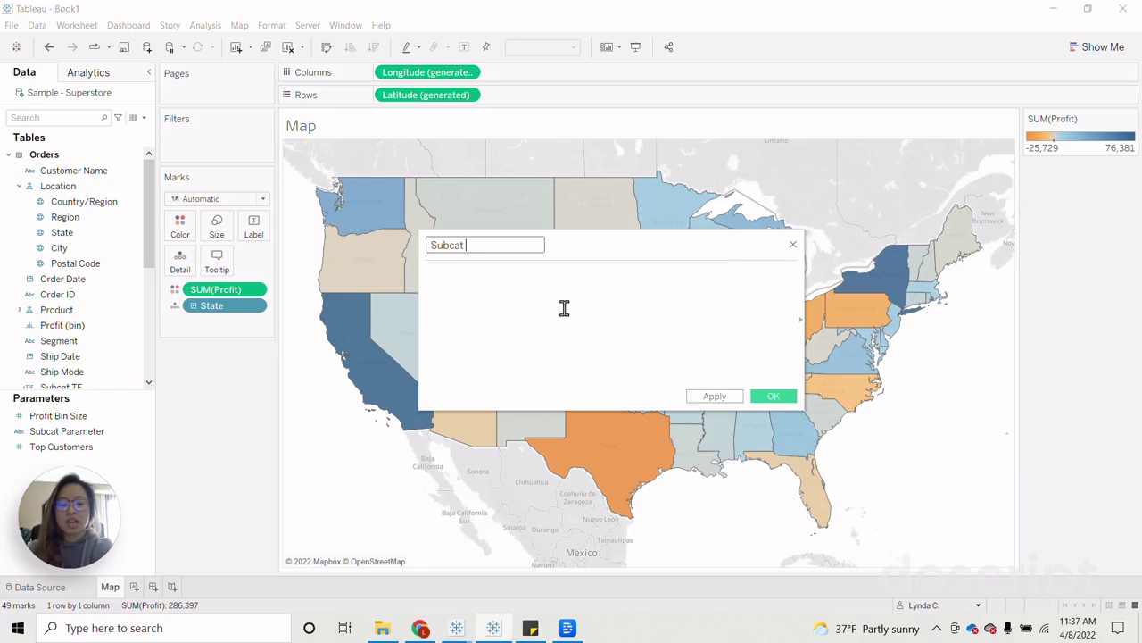
pyautogui.write('Param Action')
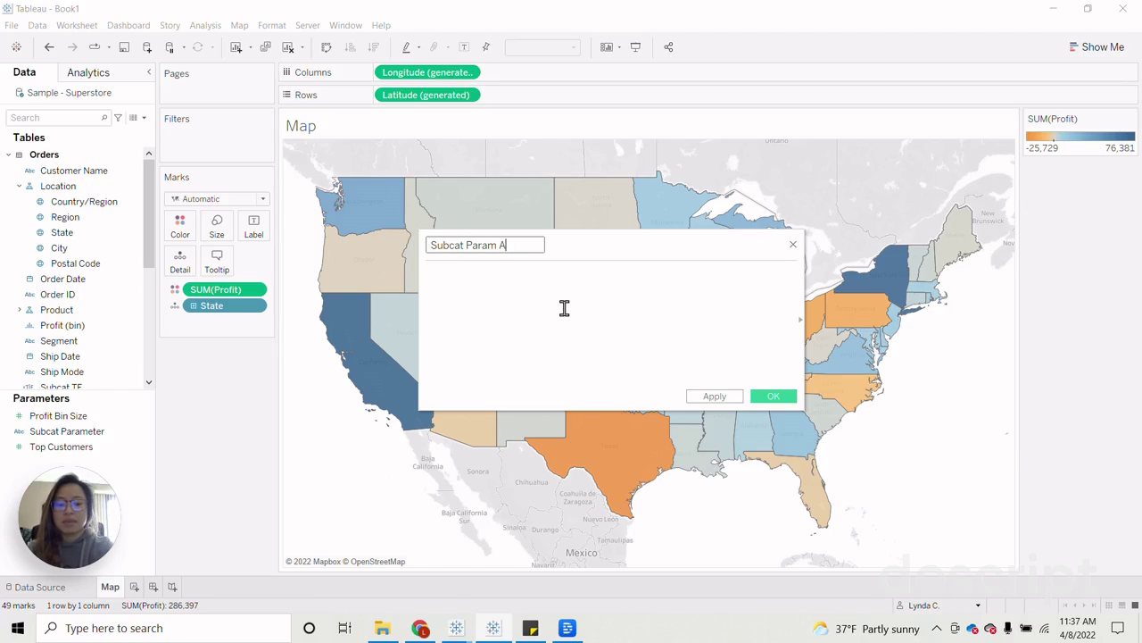
pyautogui.click(564, 308)
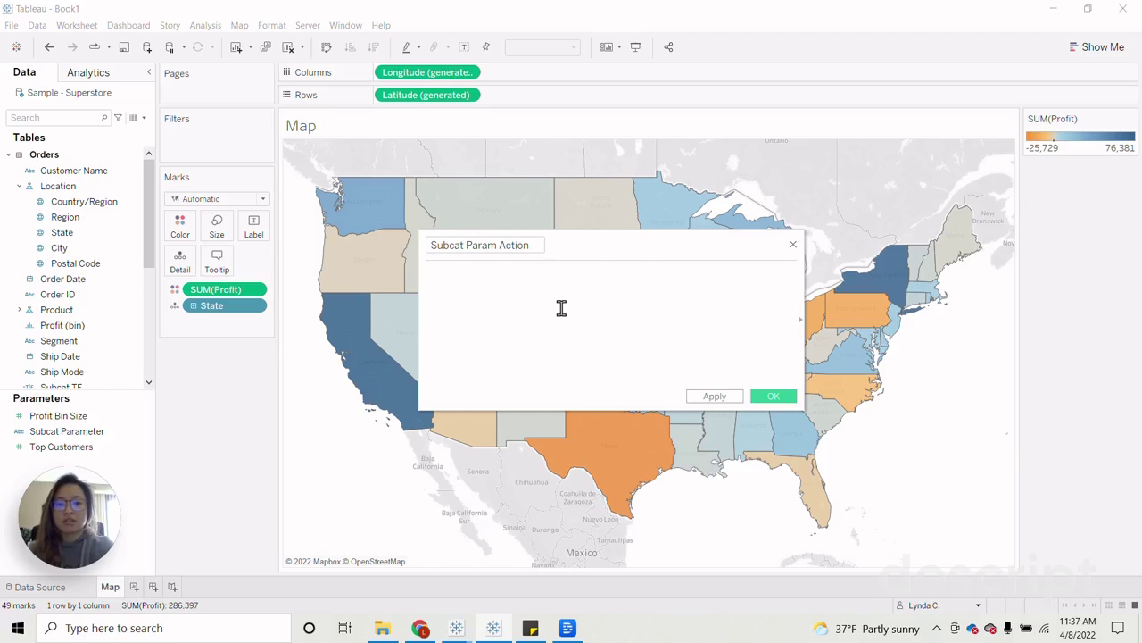
pyautogui.write("if [Subcat Parameter] = 'ALL' then '•'else '◦' end")
pyautogui.hotkey('ctrl', 'a')
pyautogui.press('Delete')
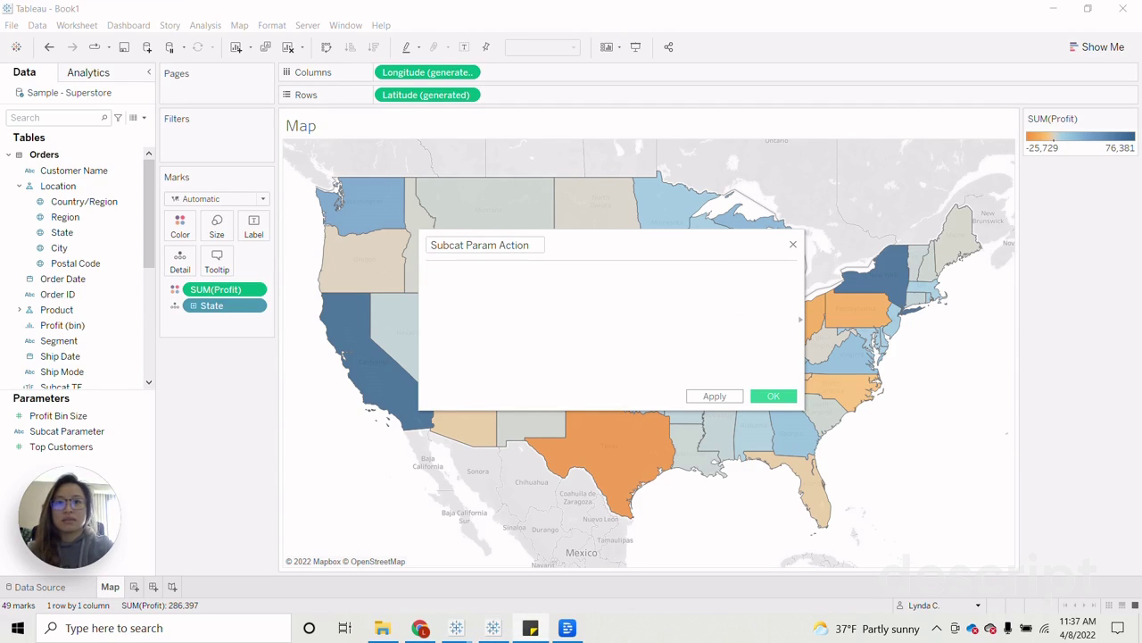
pyautogui.click(680, 322)
pyautogui.write("replace(IF CONTAINS([Subcat Parameter], [Sub-Category]) THEN REPLACE([Subcat Parameter], [Sub-Category] + ',','') ELSE [Subcat Parameter] + [Sub-Category] + ', ' END,'[ALL]','')")
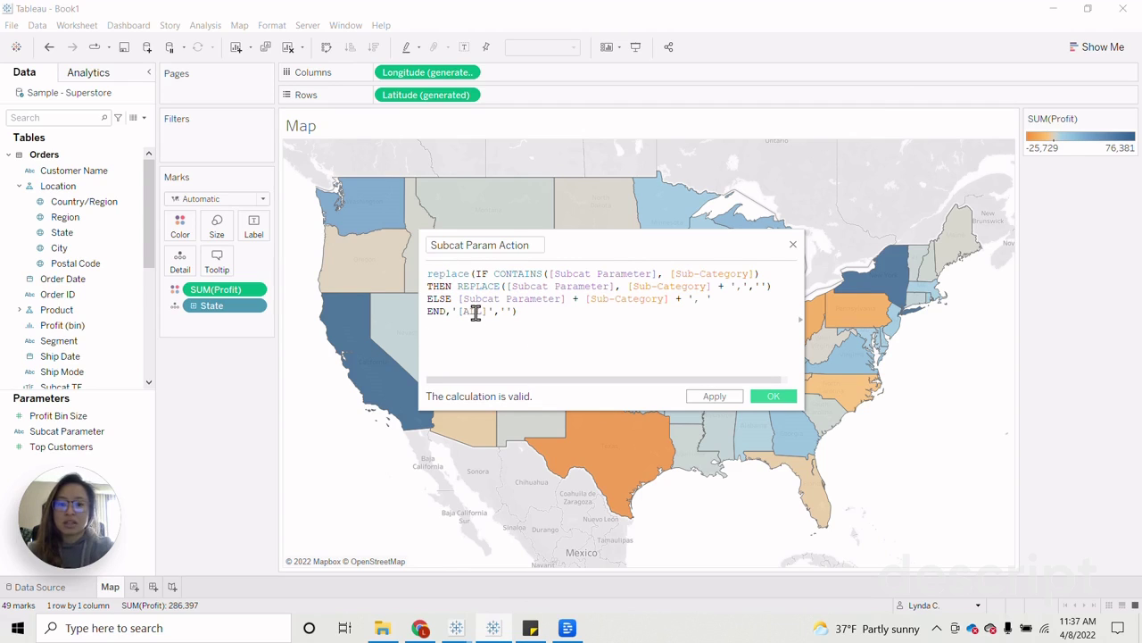
pyautogui.press('BackSpace')
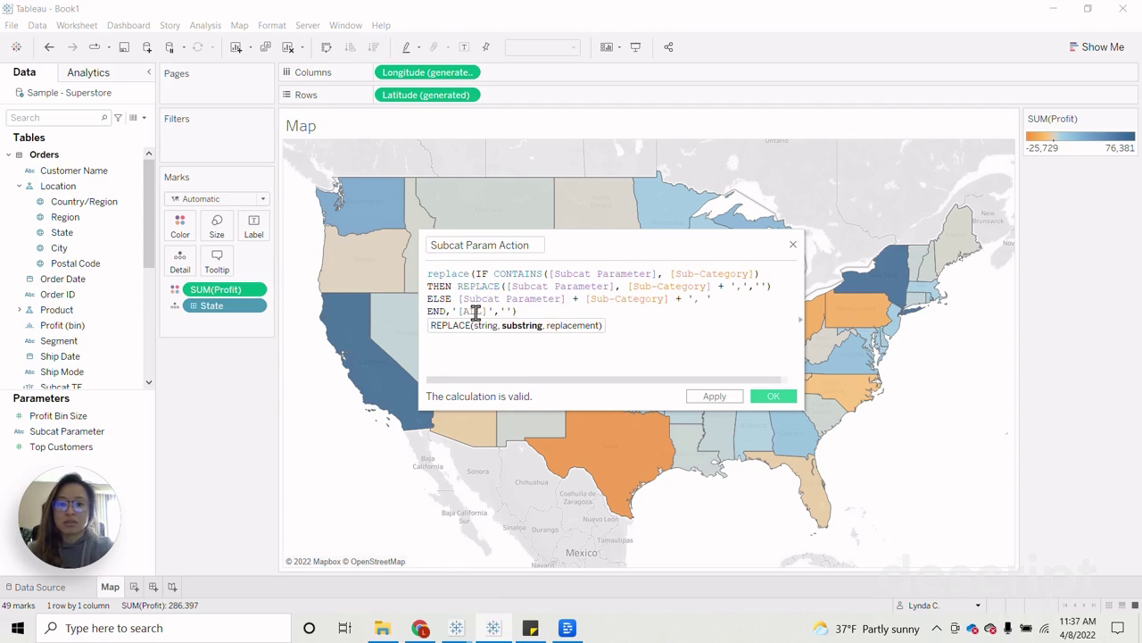
pyautogui.click(777, 397)
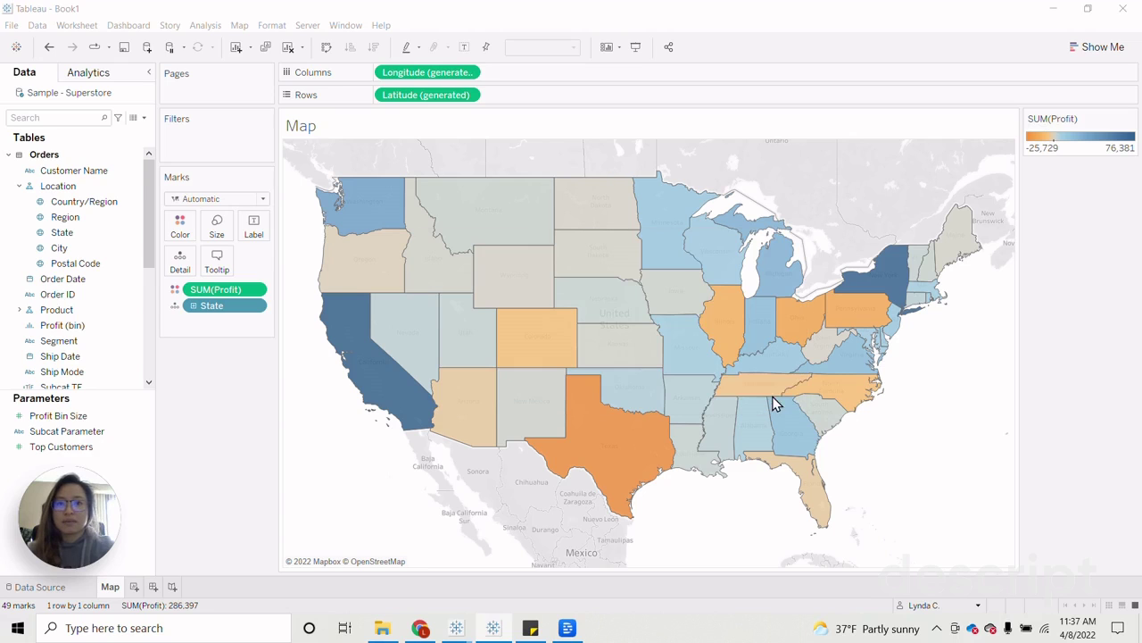
# Create a calculated field named 'TRUE' whose formula is TRUE.
pyautogui.scroll(-5, 120, 308)
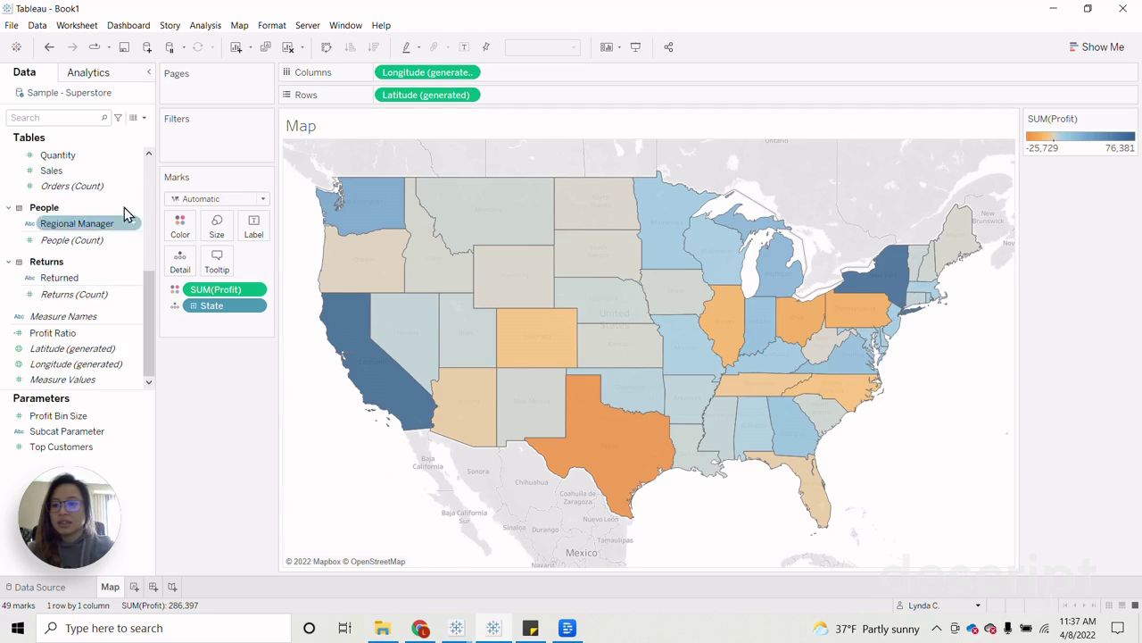
pyautogui.click(142, 117)
pyautogui.click(117, 135)
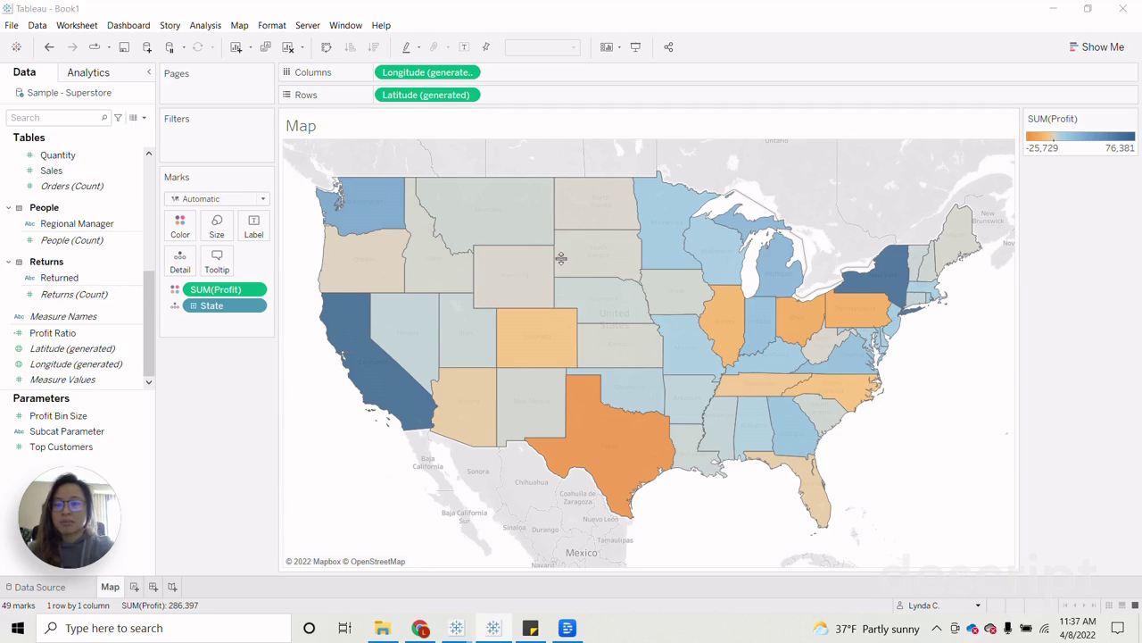
pyautogui.write('TRUE')
pyautogui.click(522, 350)
pyautogui.write('TRUE')
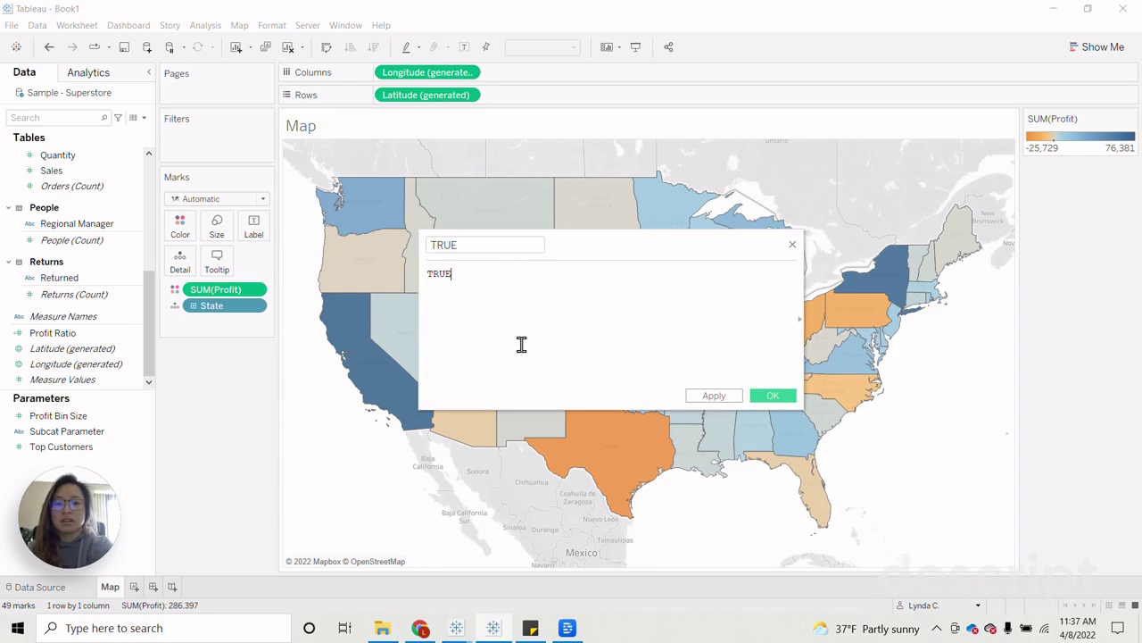
pyautogui.click(789, 402)
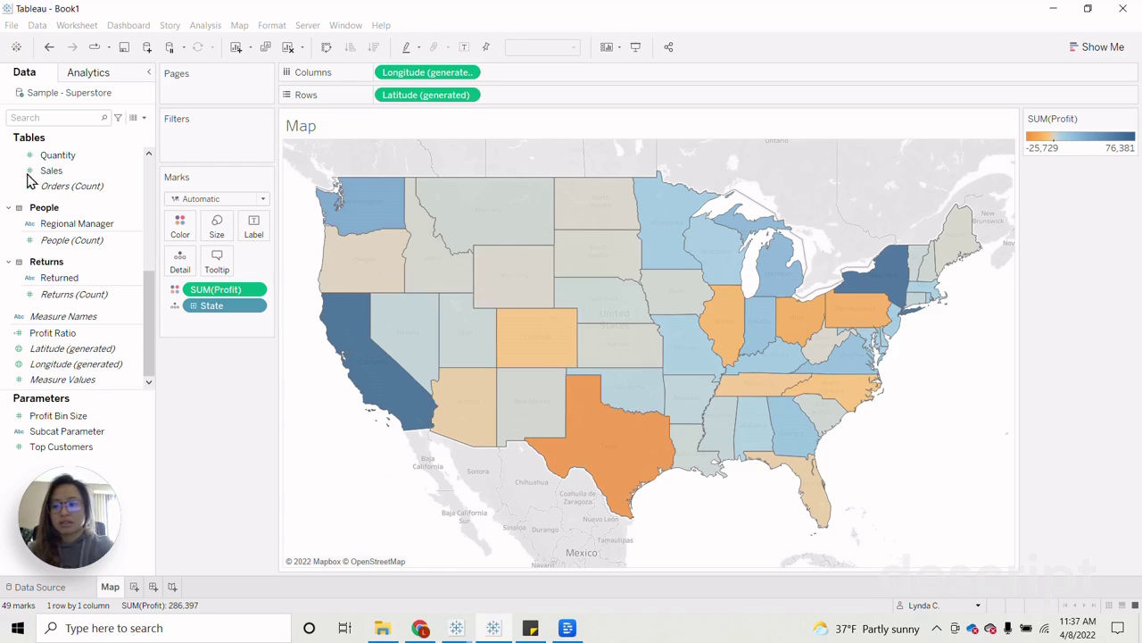
# Create a calculated field named 'FALSE' whose formula is FALSE.
pyautogui.click(143, 118)
pyautogui.click(109, 133)
pyautogui.write('FALSE')
pyautogui.click(509, 301)
pyautogui.write('FA')
pyautogui.press('Return')
pyautogui.click(773, 398)
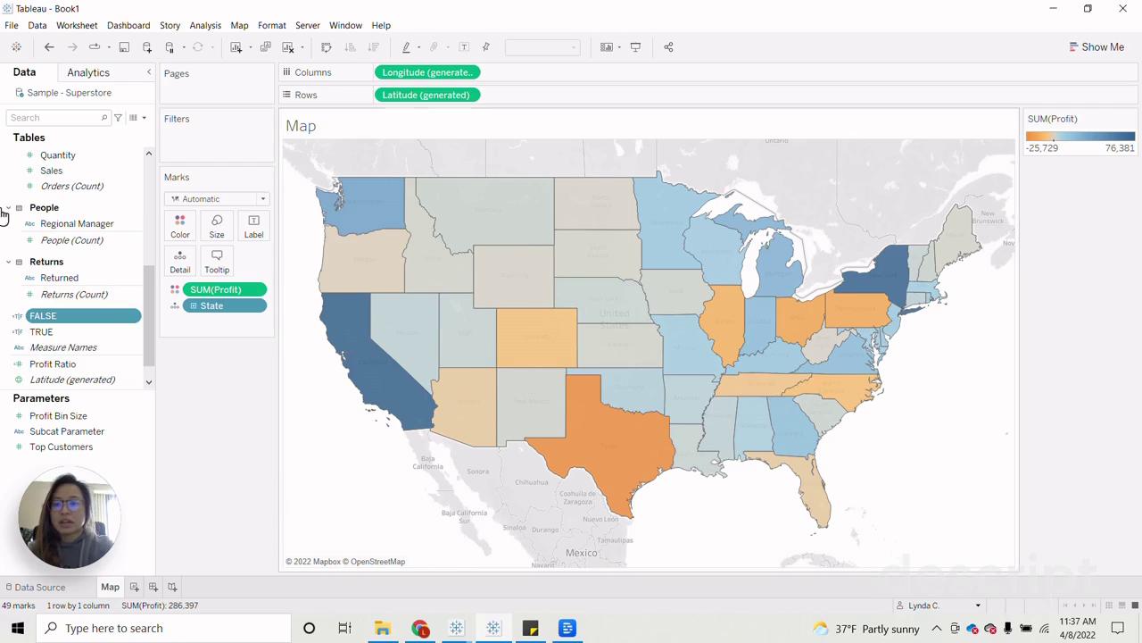
pyautogui.scroll(5, 105, 330)
pyautogui.scroll(-5, 105, 330)
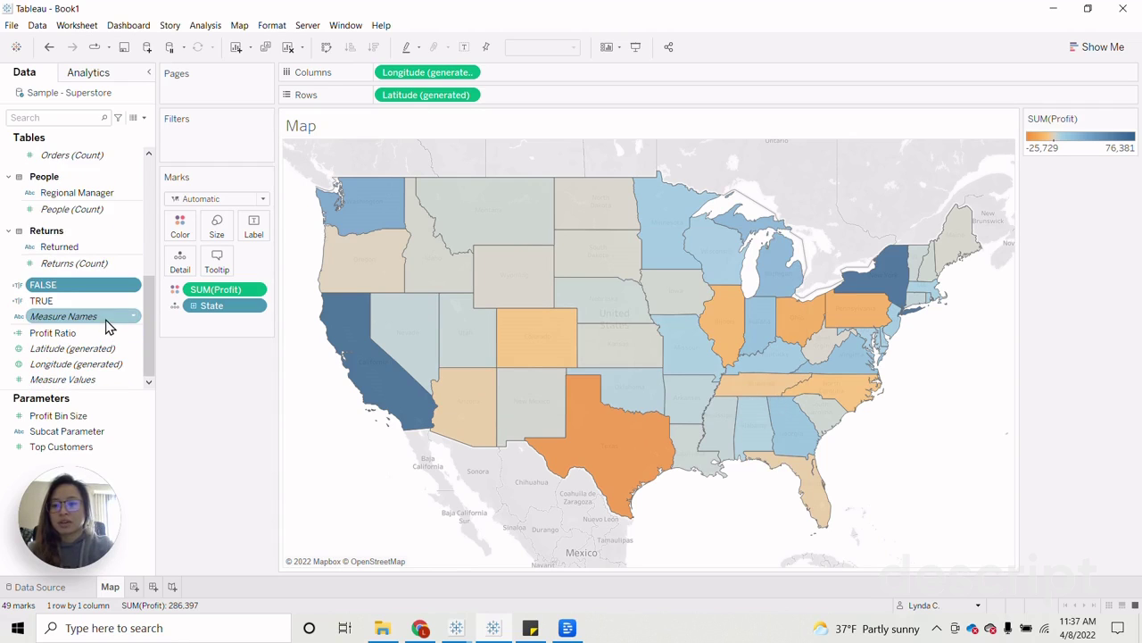
# Add a new worksheet named 'Subcat List'.
pyautogui.click(135, 588)
pyautogui.doubleClick(148, 588)
pyautogui.write('Subcat List')
pyautogui.press('Return')
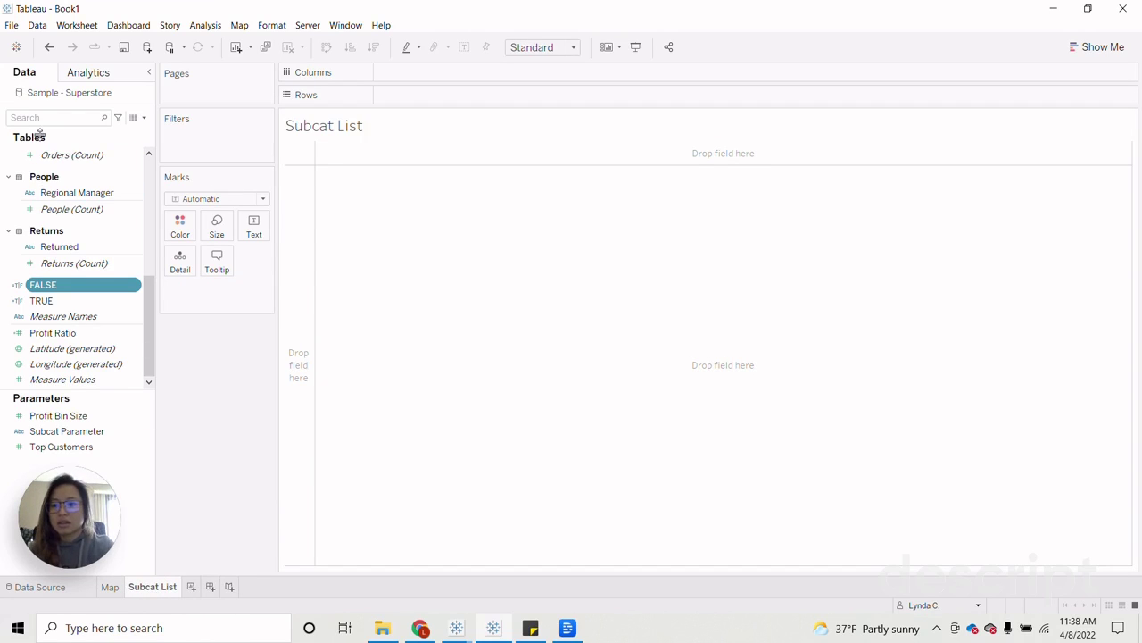
# Put Sub-Category on Rows and on Text so each sub-category name is listed.
pyautogui.click(43, 118)
pyautogui.write('sub')
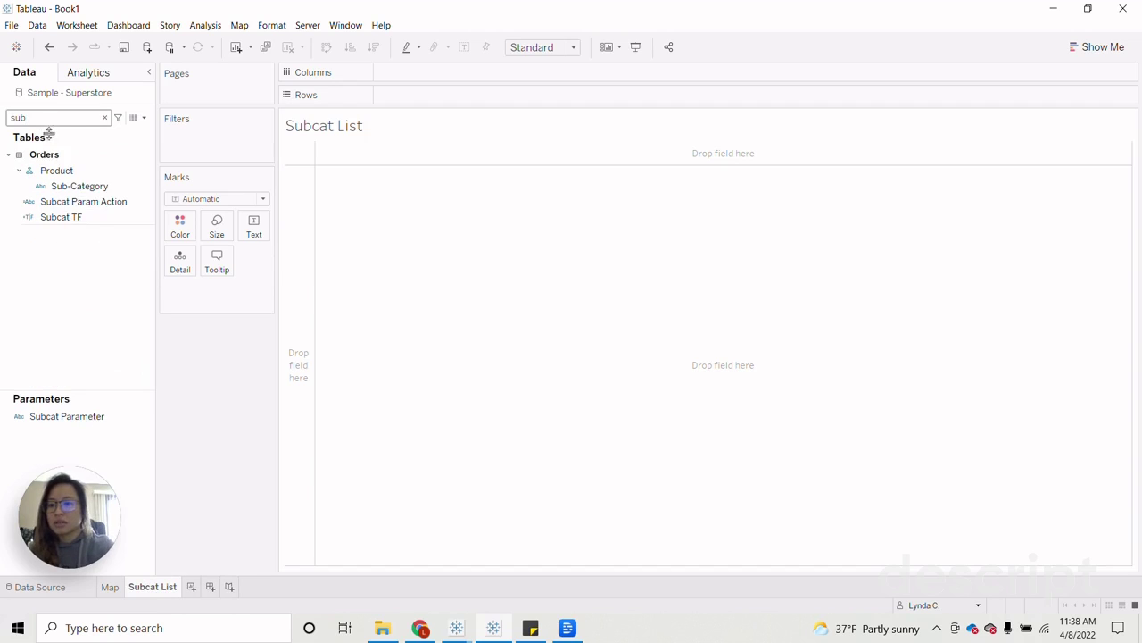
pyautogui.moveTo(80, 186); pyautogui.dragTo(24, 107)
pyautogui.click(104, 118)
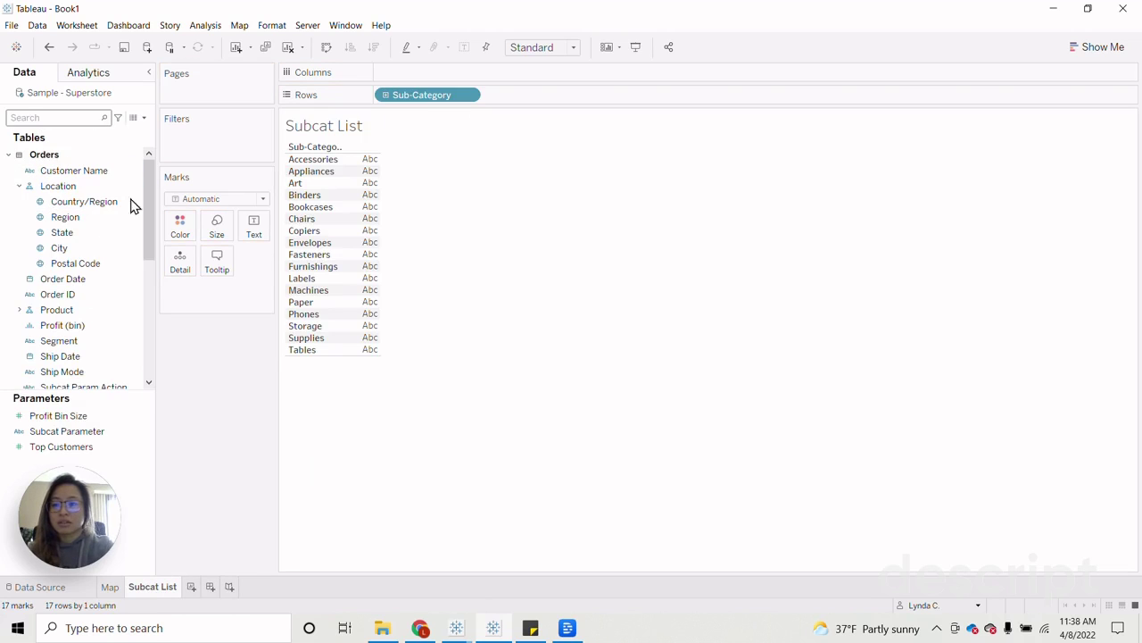
pyautogui.moveTo(412, 99); pyautogui.dragTo(259, 226)
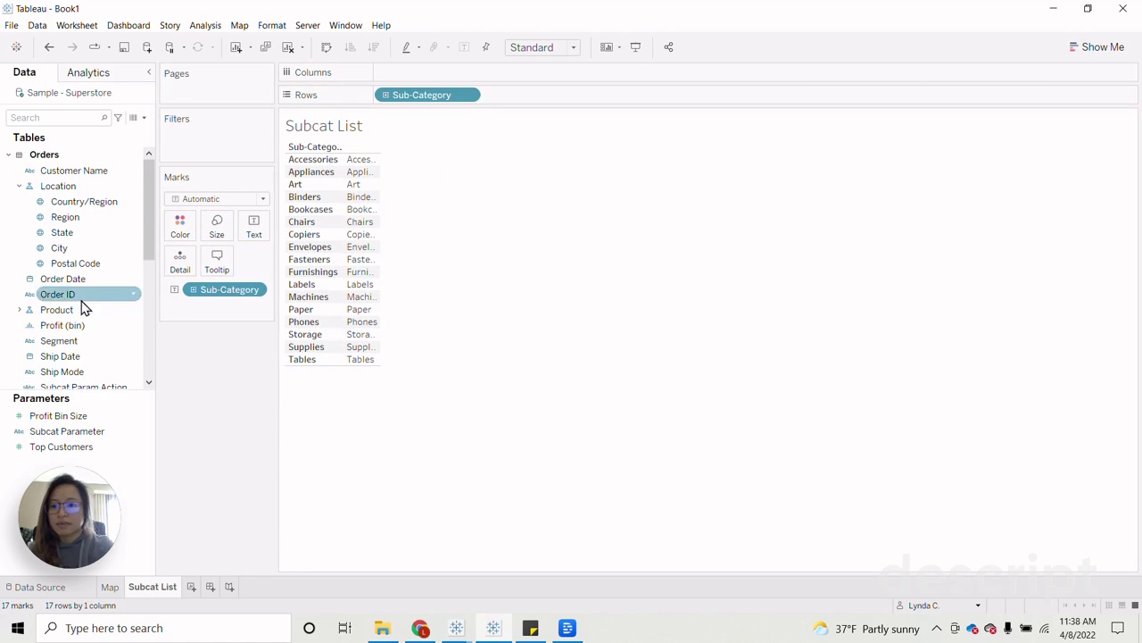
pyautogui.scroll(-5, 84, 308)
pyautogui.scroll(5, 89, 321)
pyautogui.scroll(-3, 94, 323)
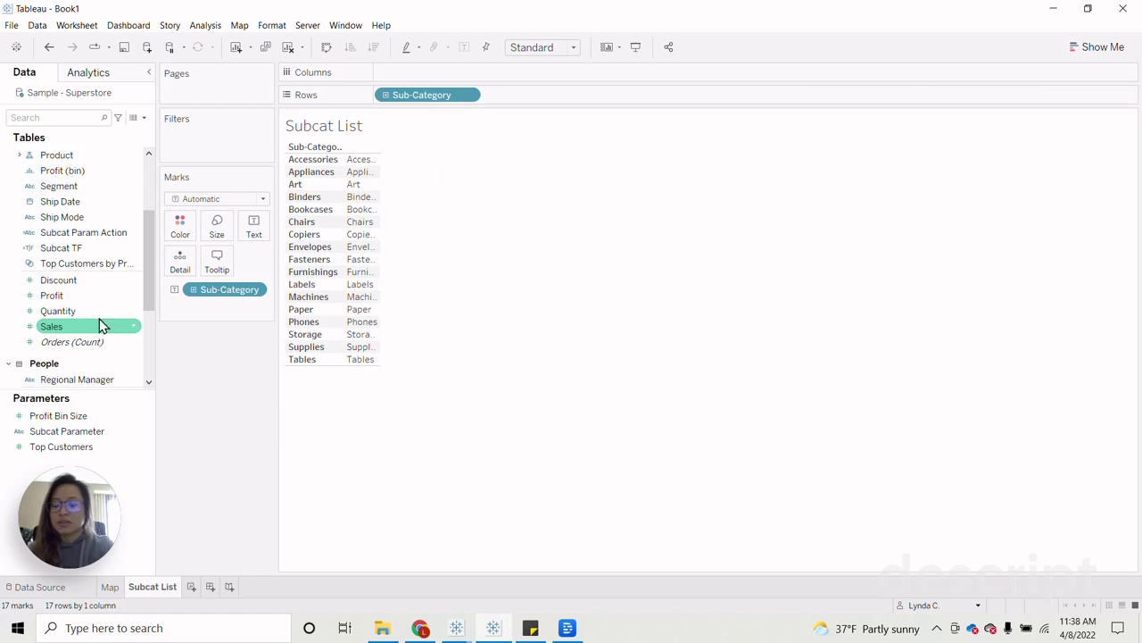
# Colour the marks by Subcat TF and add Subcat Param Action and Subcat Parameter as detail.
pyautogui.click(74, 251)
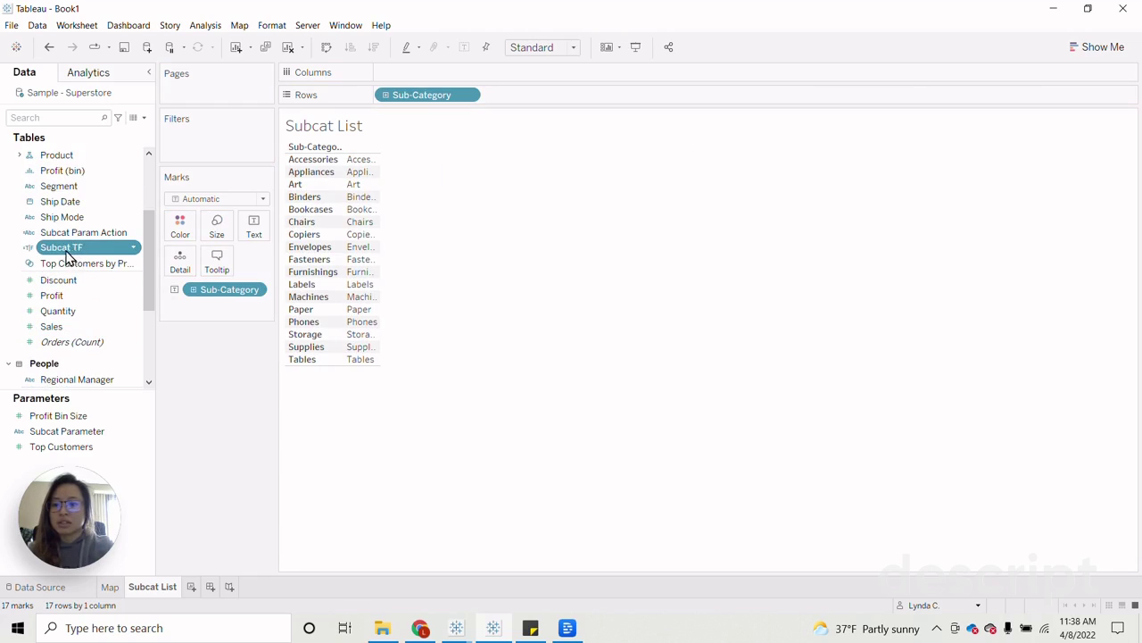
pyautogui.moveTo(66, 235); pyautogui.dragTo(174, 268)
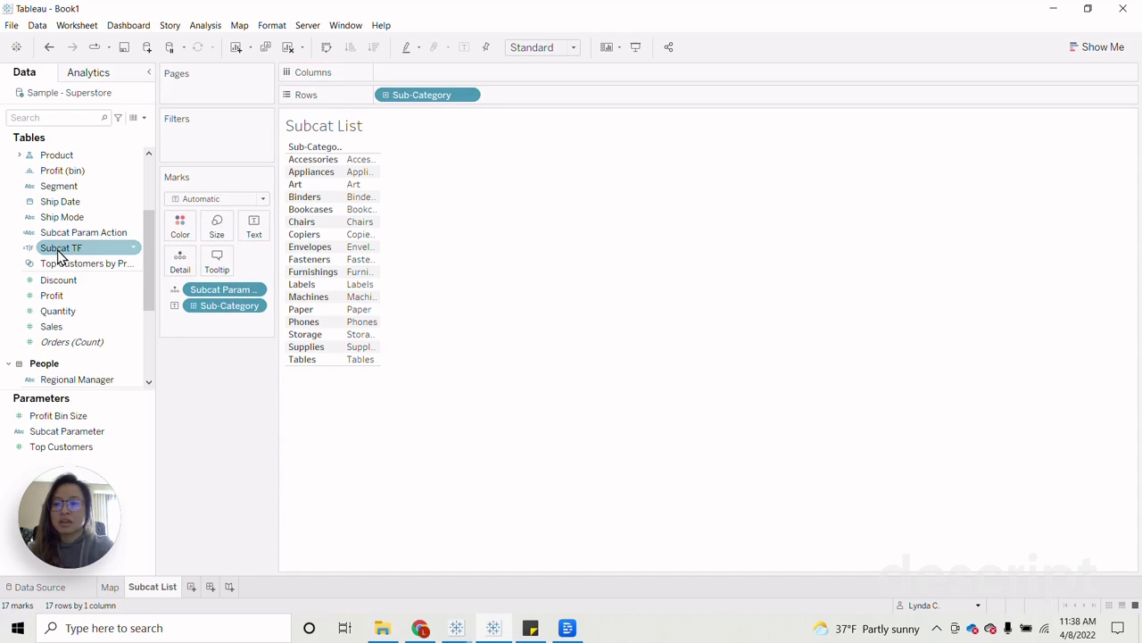
pyautogui.moveTo(58, 254); pyautogui.dragTo(181, 234)
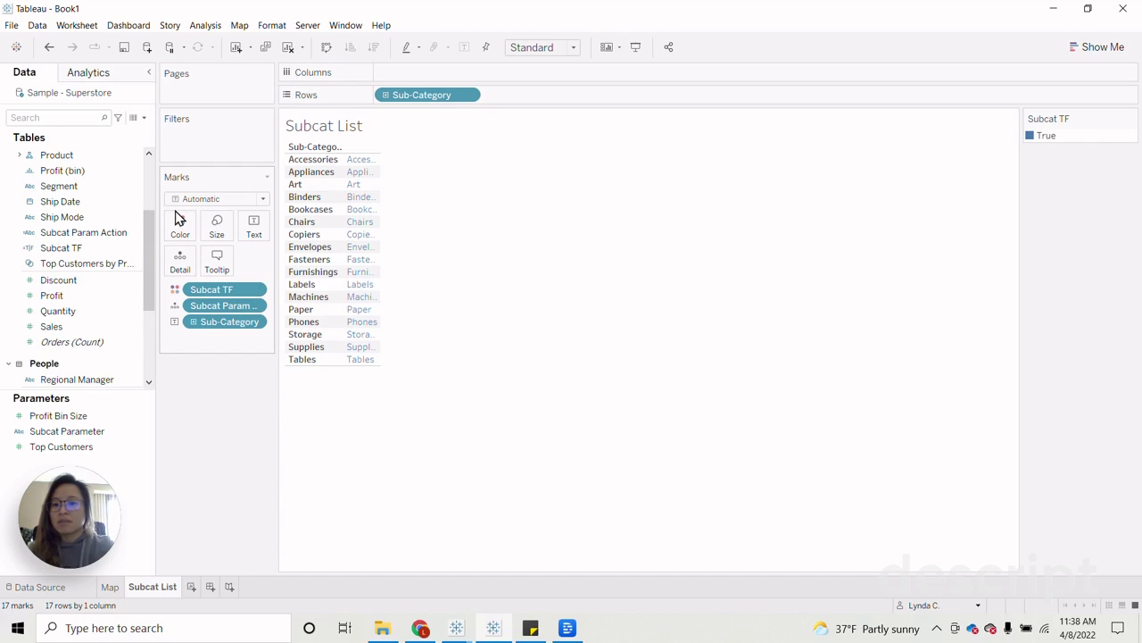
pyautogui.click(72, 450)
pyautogui.moveTo(62, 432); pyautogui.dragTo(178, 268)
# Add a min(0.0) calculation on Columns to create a zero axis.
pyautogui.doubleClick(427, 73)
pyautogui.write('min(0.)')
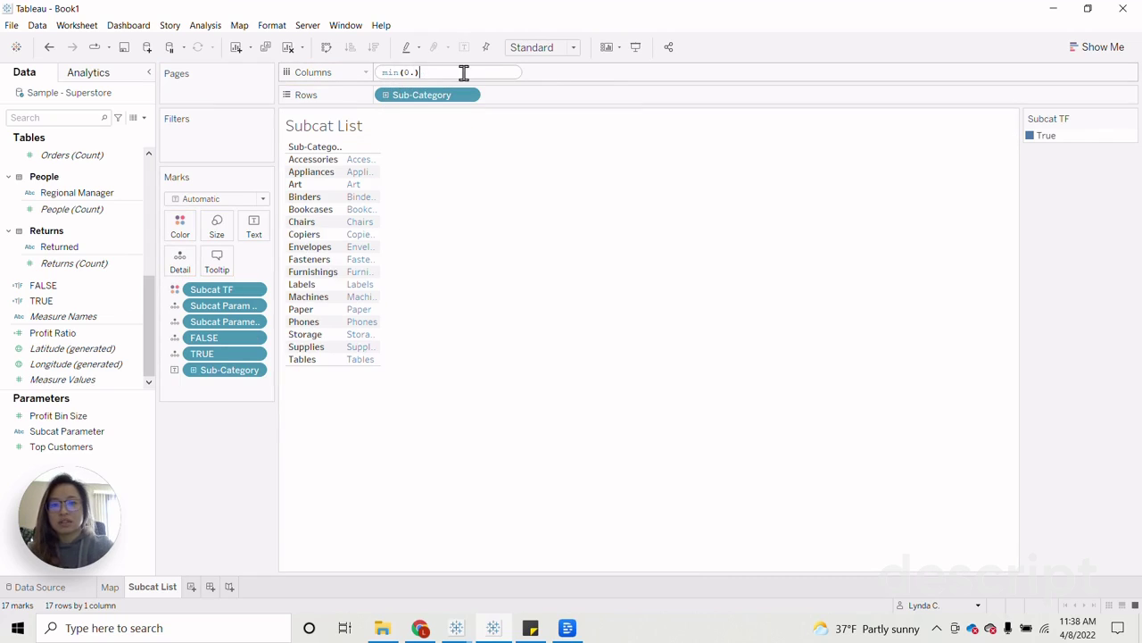
pyautogui.press('Return')
pyautogui.doubleClick(444, 72)
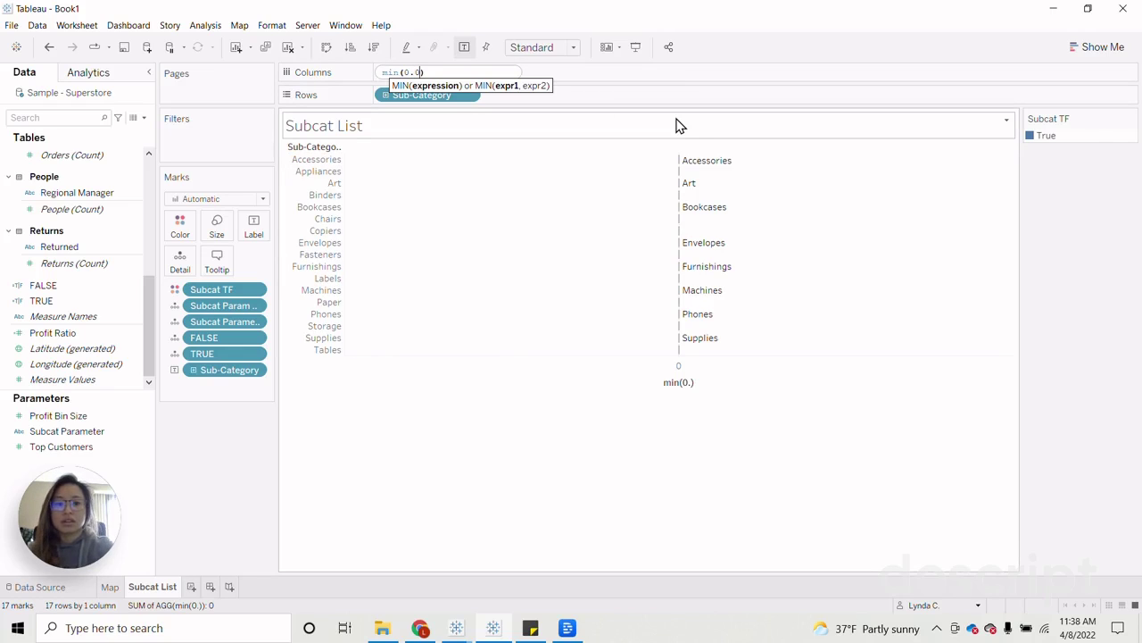
pyautogui.write('0')
pyautogui.press('Return')
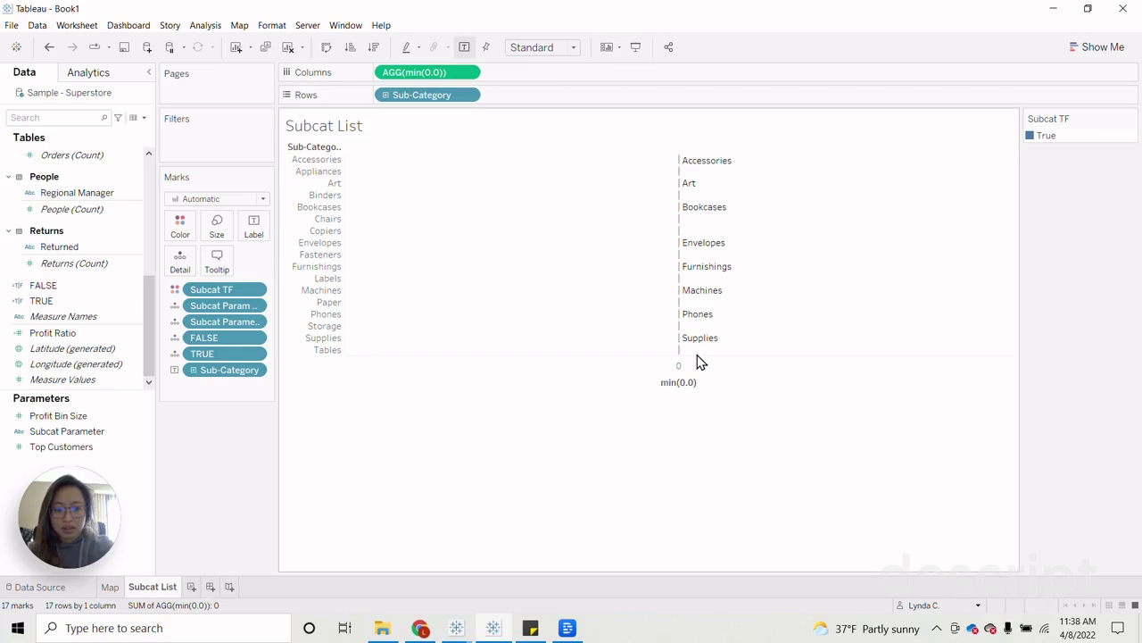
pyautogui.moveTo(700, 356); pyautogui.dragTo(707, 384)
# Change the marks to circles and colour the True value white.
pyautogui.click(201, 199)
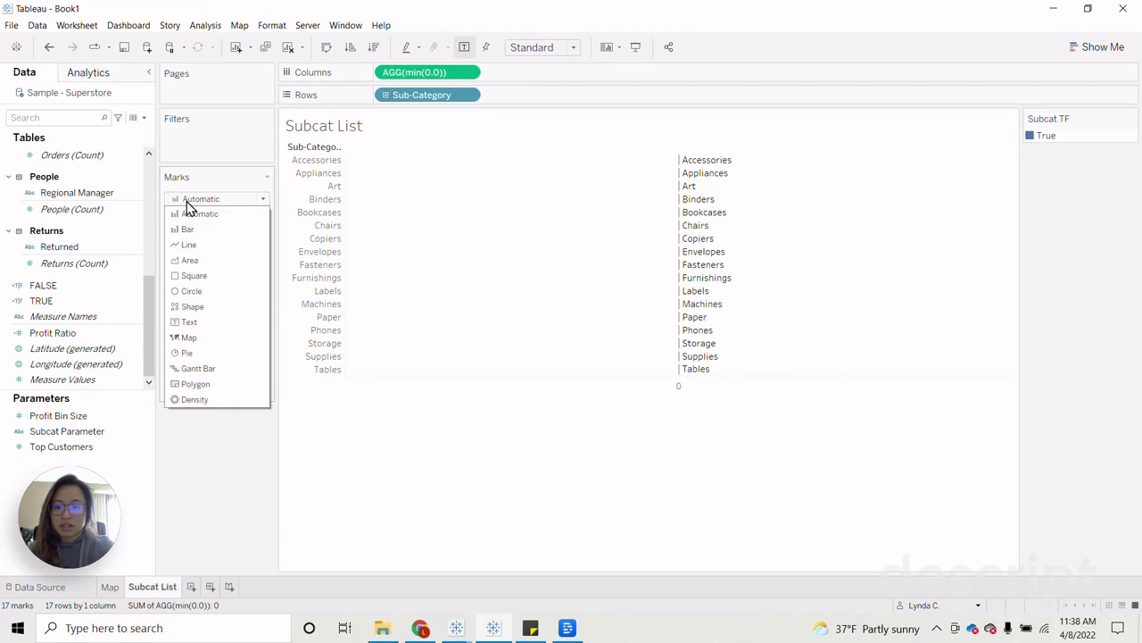
pyautogui.press('Escape')
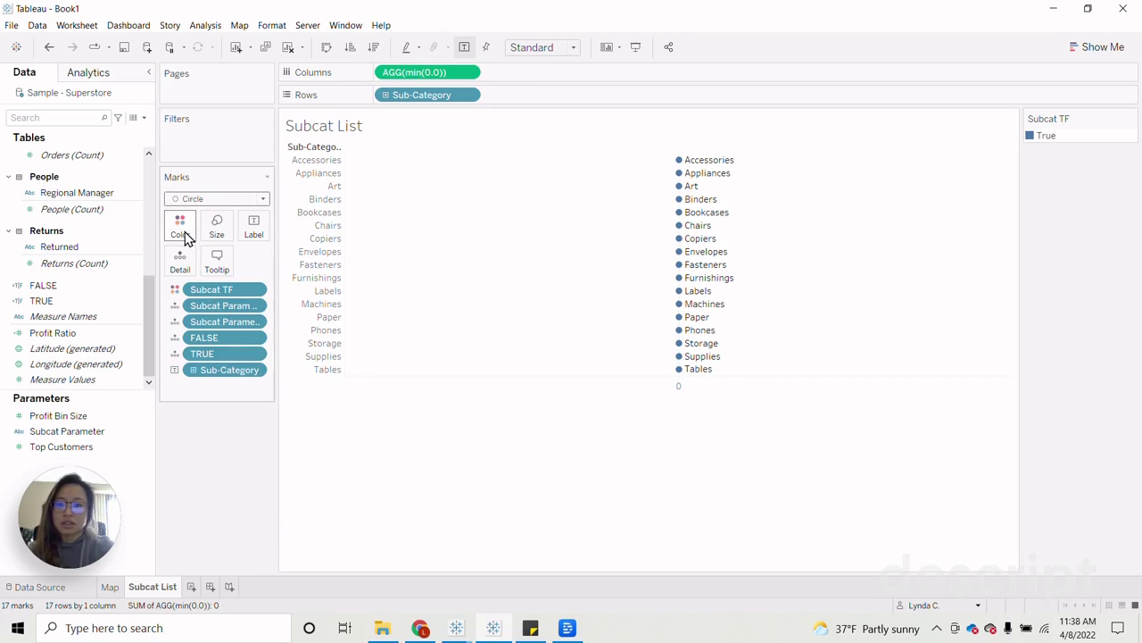
pyautogui.click(184, 235)
pyautogui.click(223, 272)
pyautogui.doubleClick(437, 217)
pyautogui.click(545, 289)
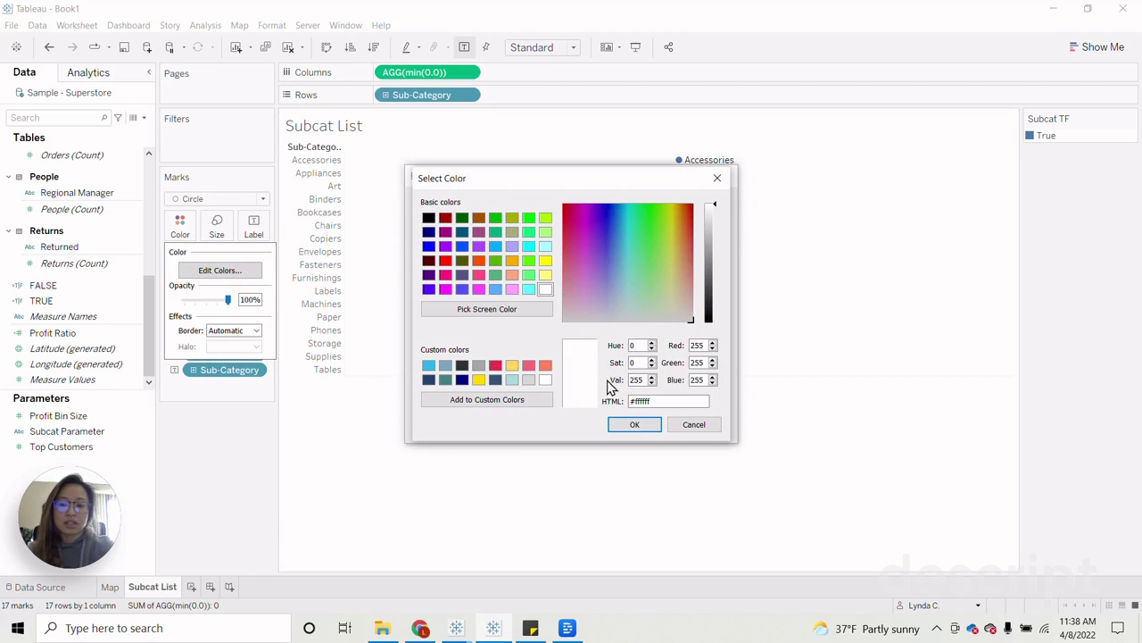
pyautogui.click(635, 424)
pyautogui.click(579, 428)
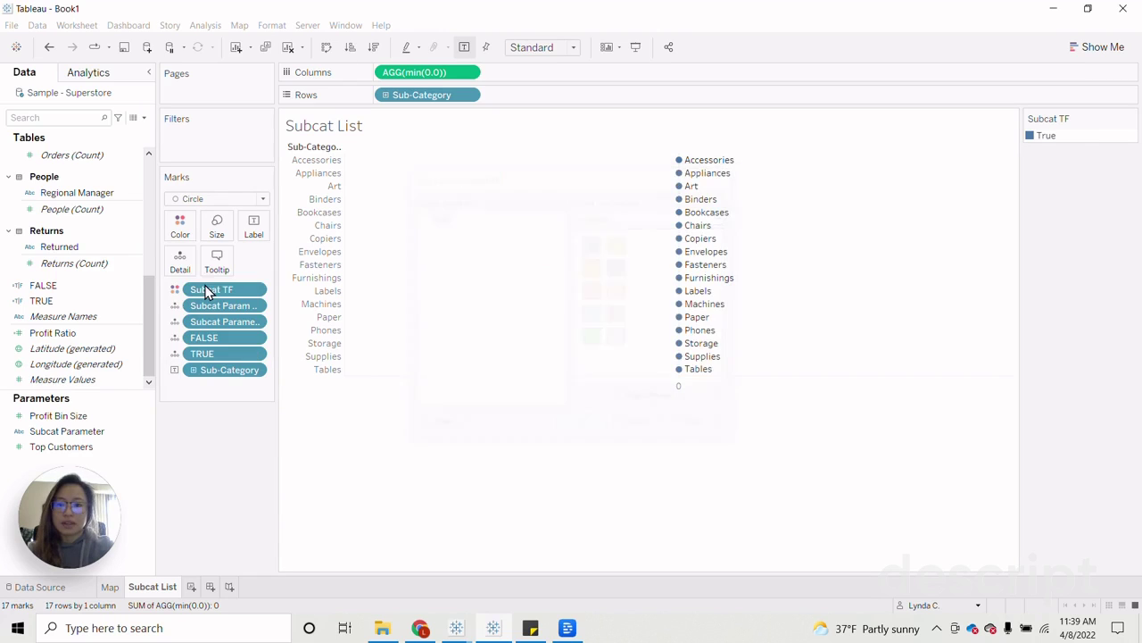
# Give the circles a black border and reduce their size.
pyautogui.click(181, 233)
pyautogui.click(246, 331)
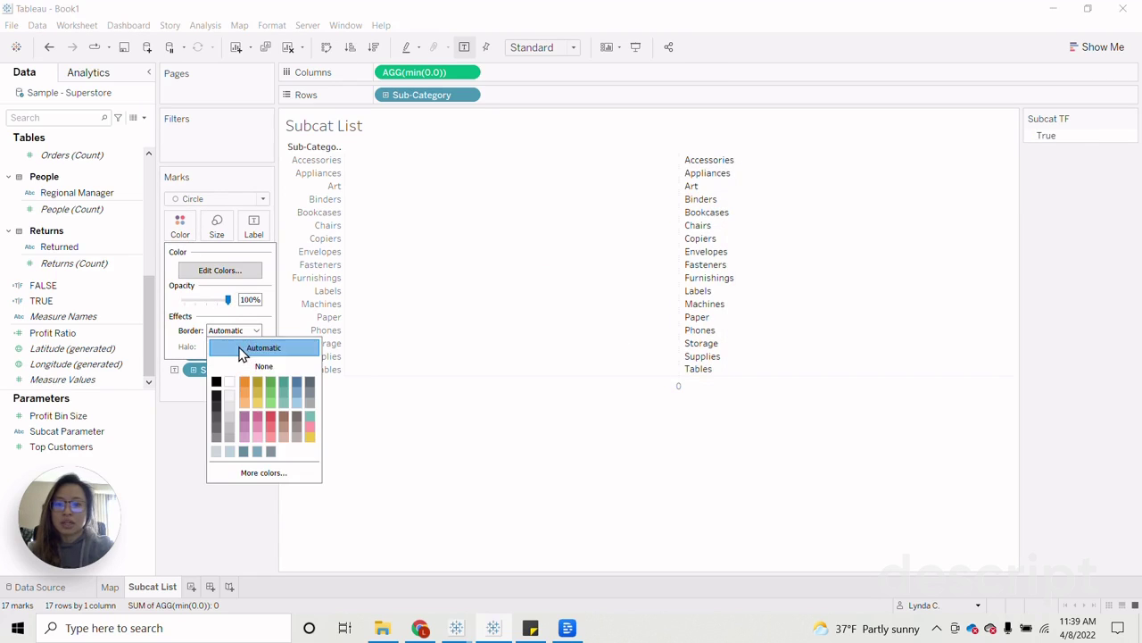
pyautogui.click(216, 382)
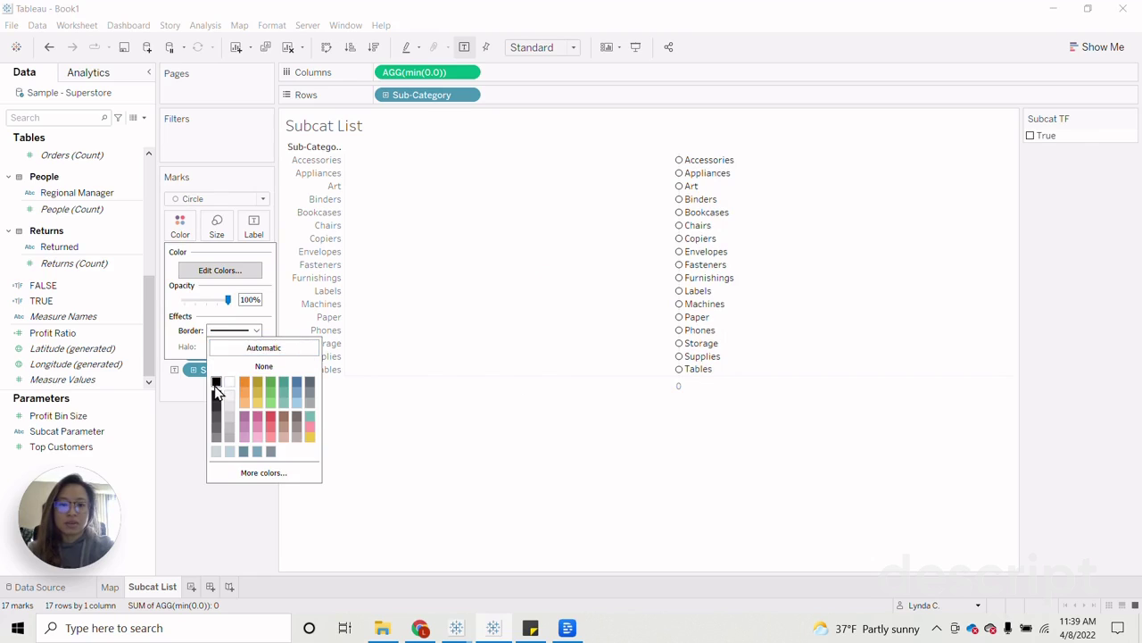
pyautogui.click(218, 225)
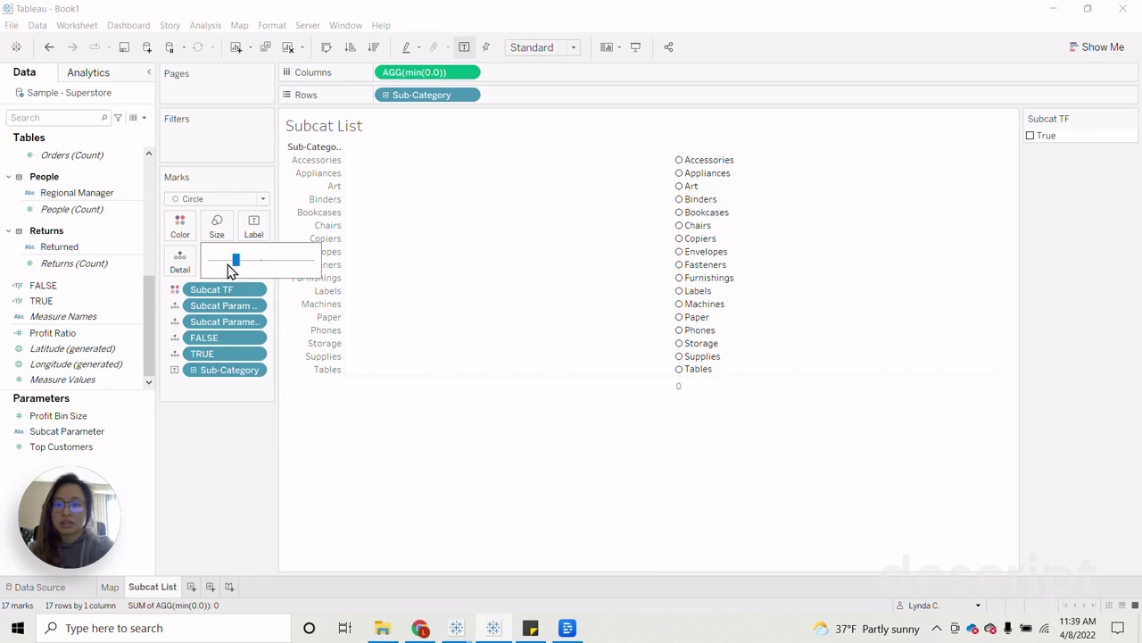
pyautogui.moveTo(223, 265); pyautogui.dragTo(227, 265)
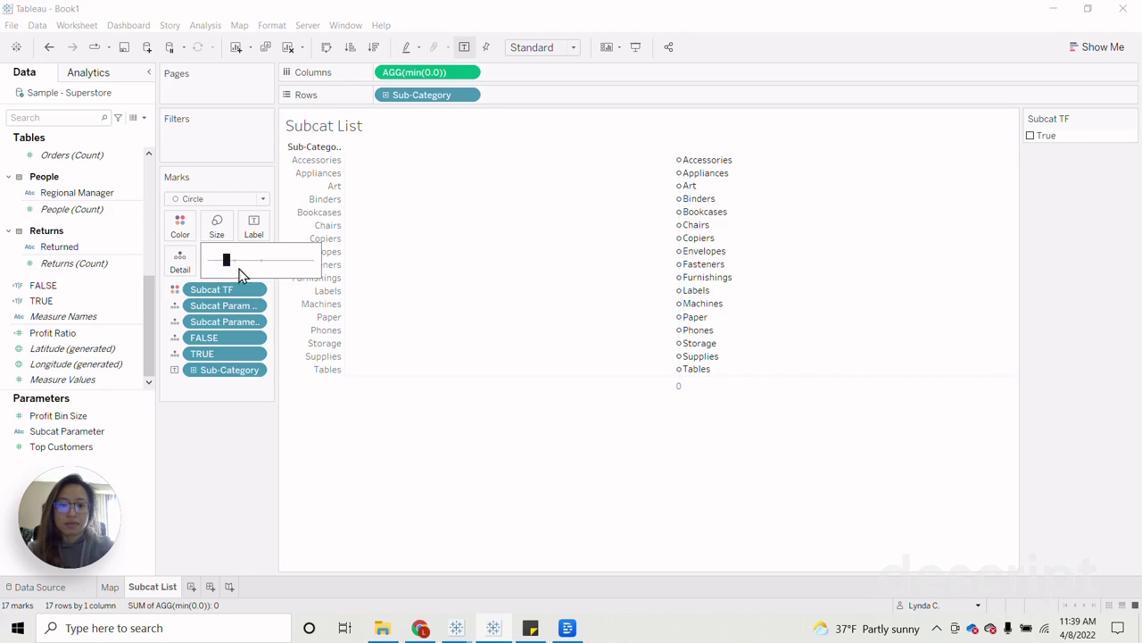
# Hide the Sub-Category header and narrow the view so the circles sit beside the names.
pyautogui.click(420, 322)
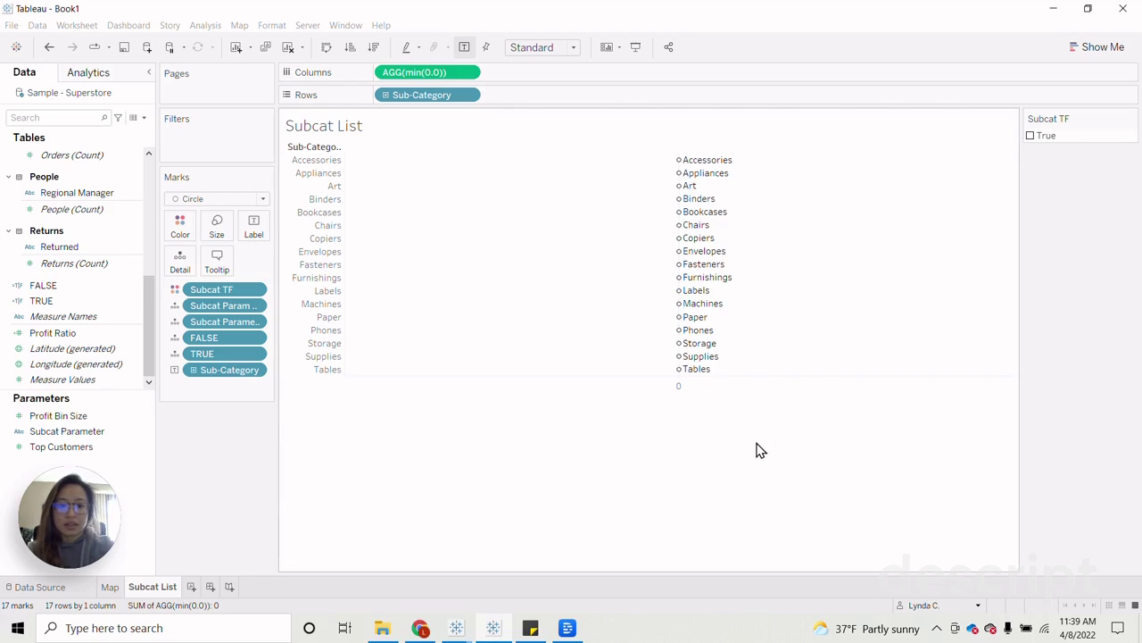
pyautogui.click(336, 148)
pyautogui.click(384, 280)
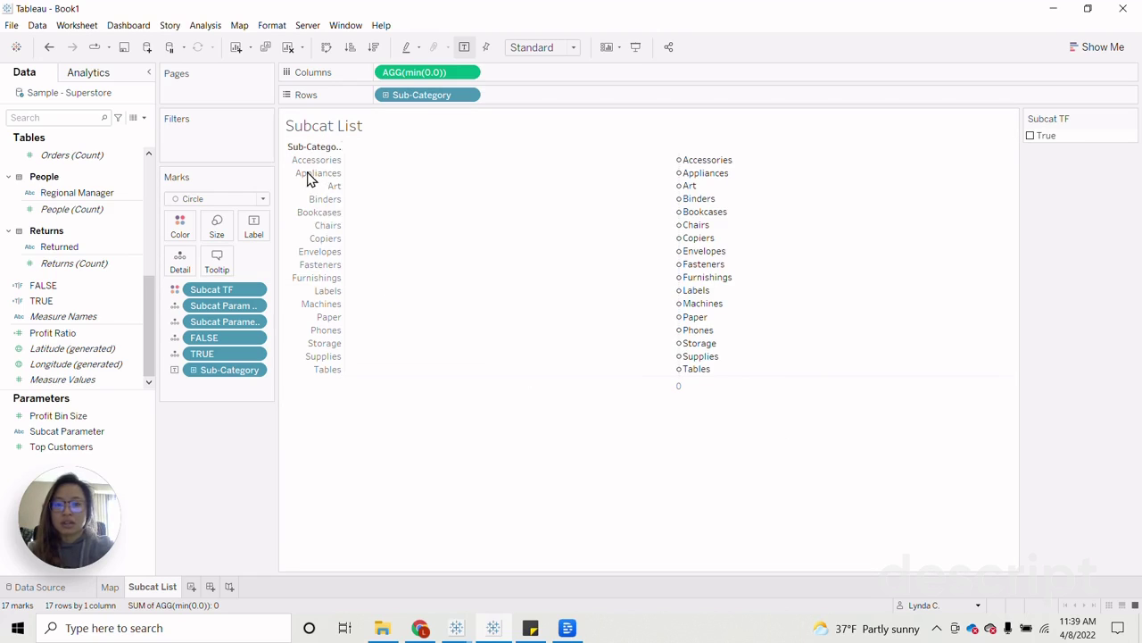
pyautogui.click(310, 175)
pyautogui.rightClick(310, 175)
pyautogui.click(352, 277)
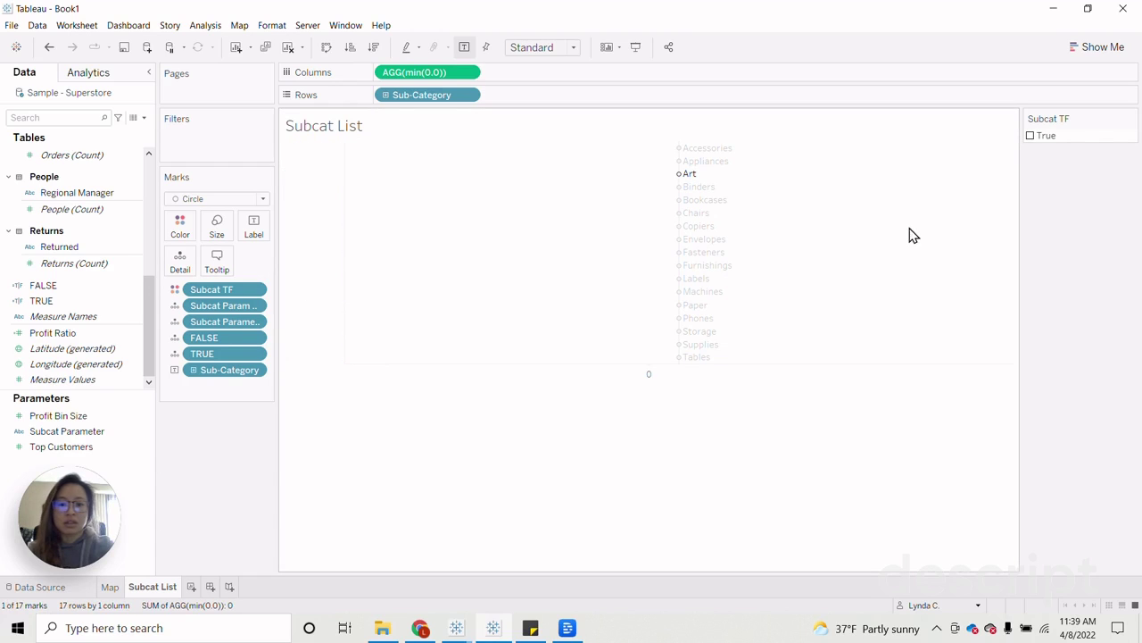
pyautogui.click(875, 439)
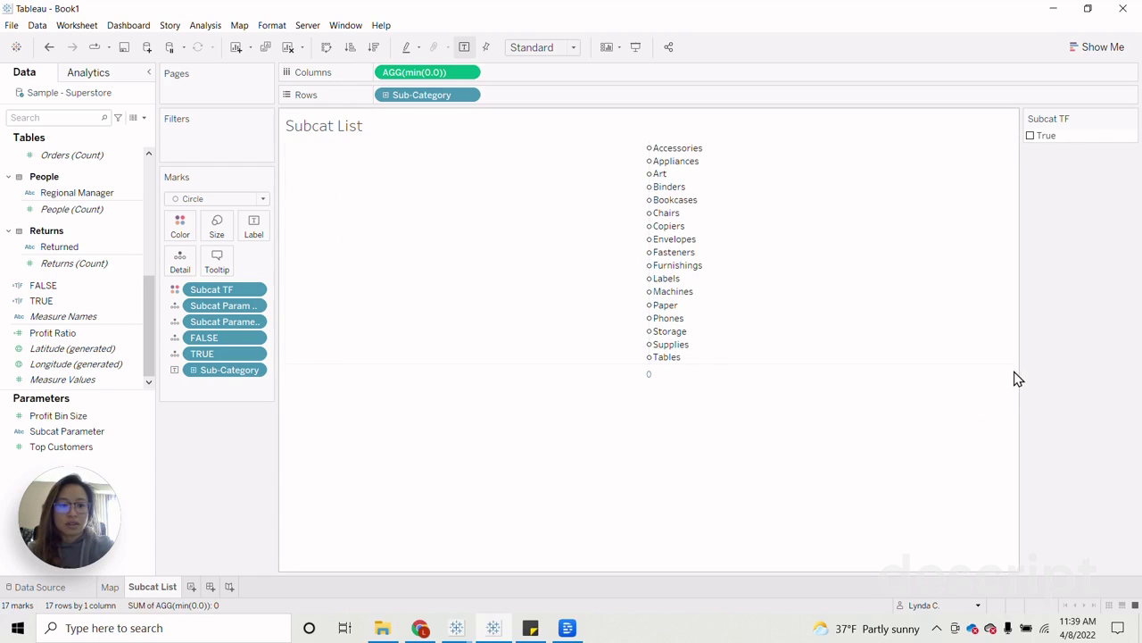
pyautogui.click(1013, 379)
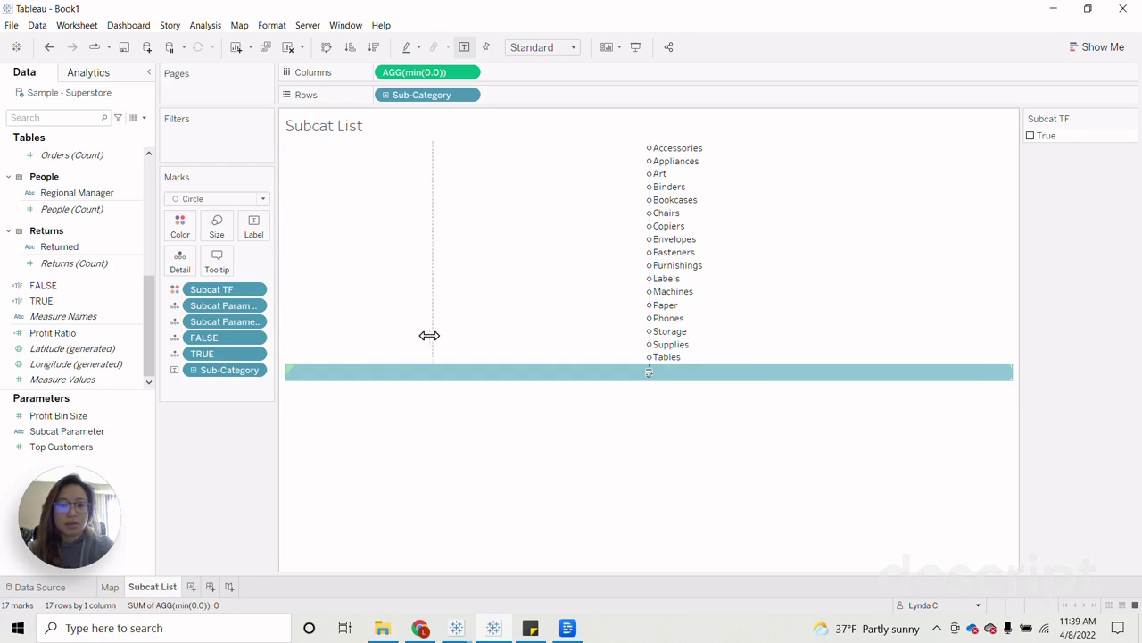
pyautogui.moveTo(395, 340); pyautogui.dragTo(400, 347)
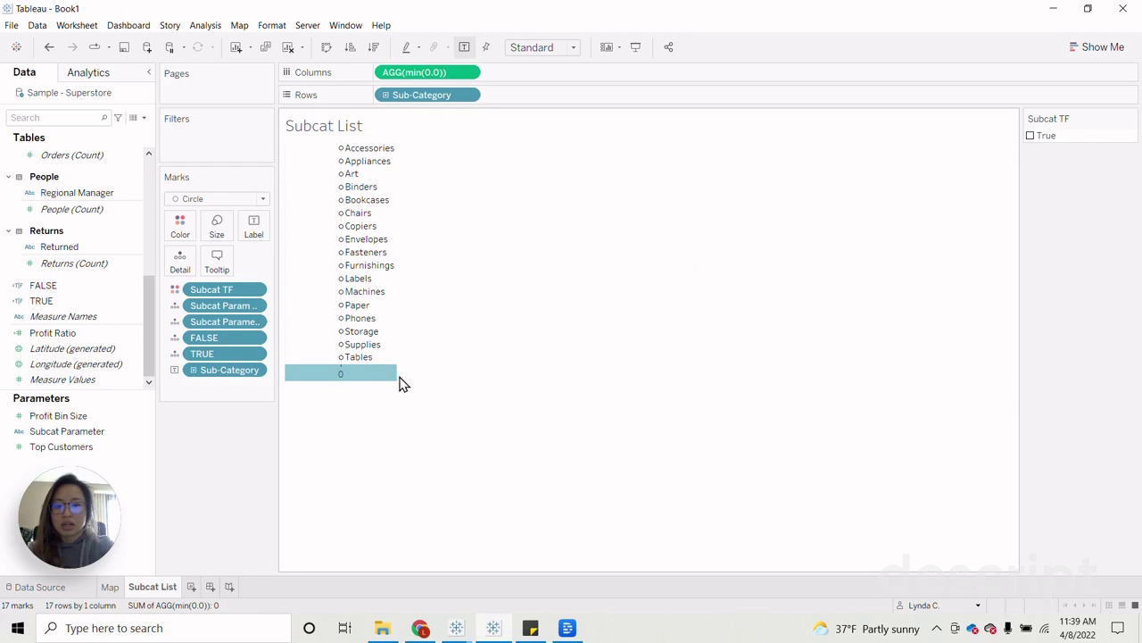
# Fix the axis range from -0.1 to 2 and hide the axis header.
pyautogui.rightClick(379, 376)
pyautogui.press('Escape')
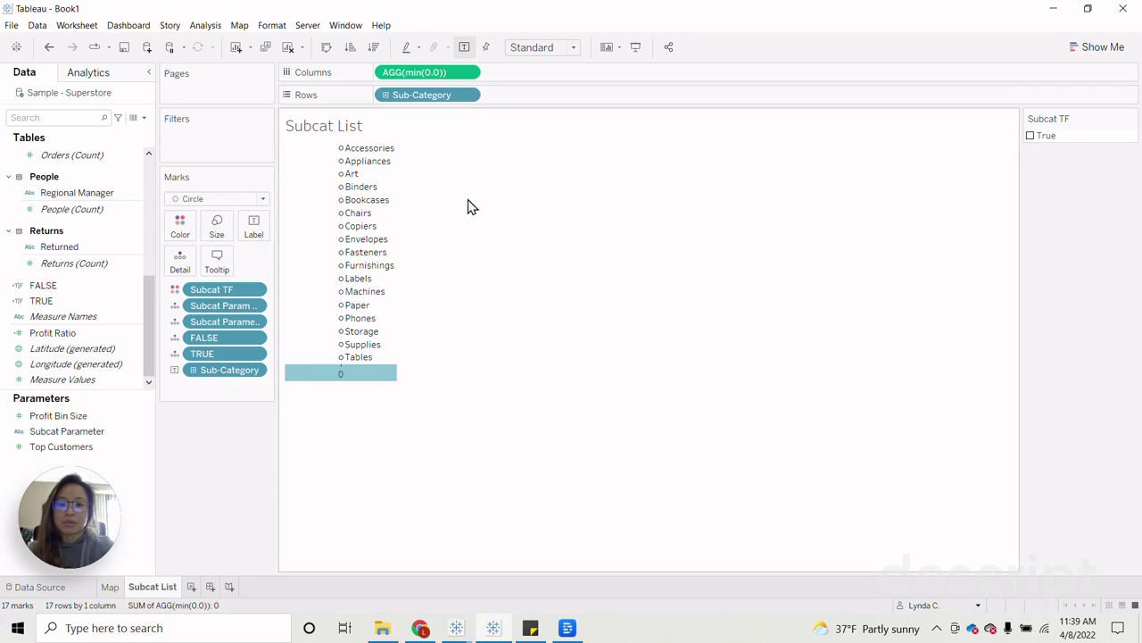
pyautogui.rightClick(375, 380)
pyautogui.click(400, 384)
pyautogui.click(437, 198)
pyautogui.click(461, 248)
pyautogui.write('-0.1')
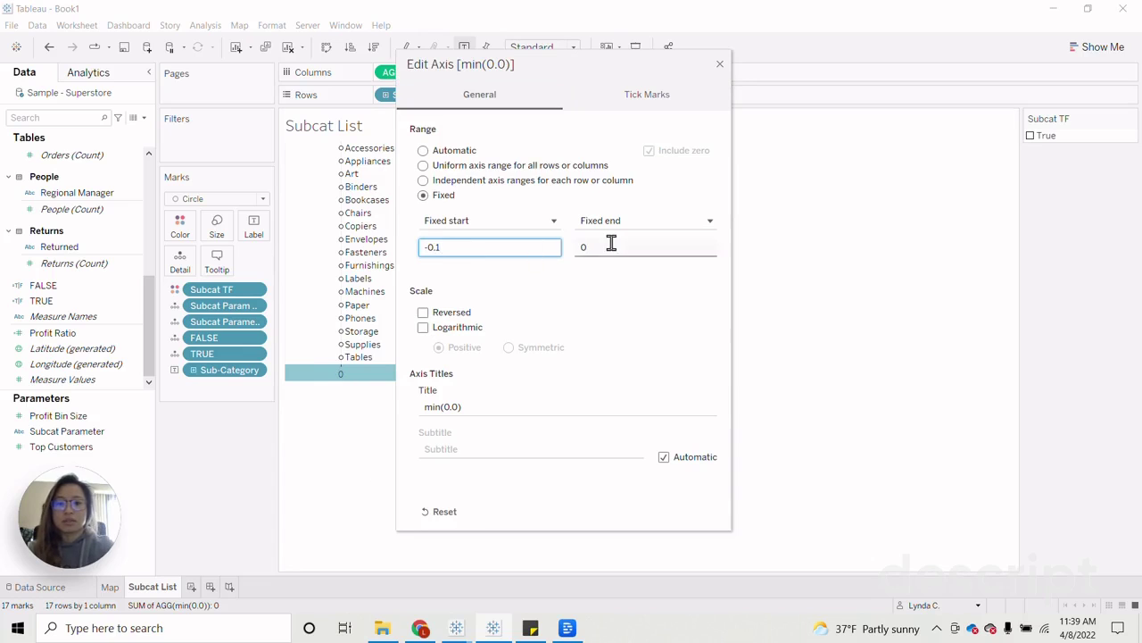
pyautogui.click(615, 247)
pyautogui.write('2')
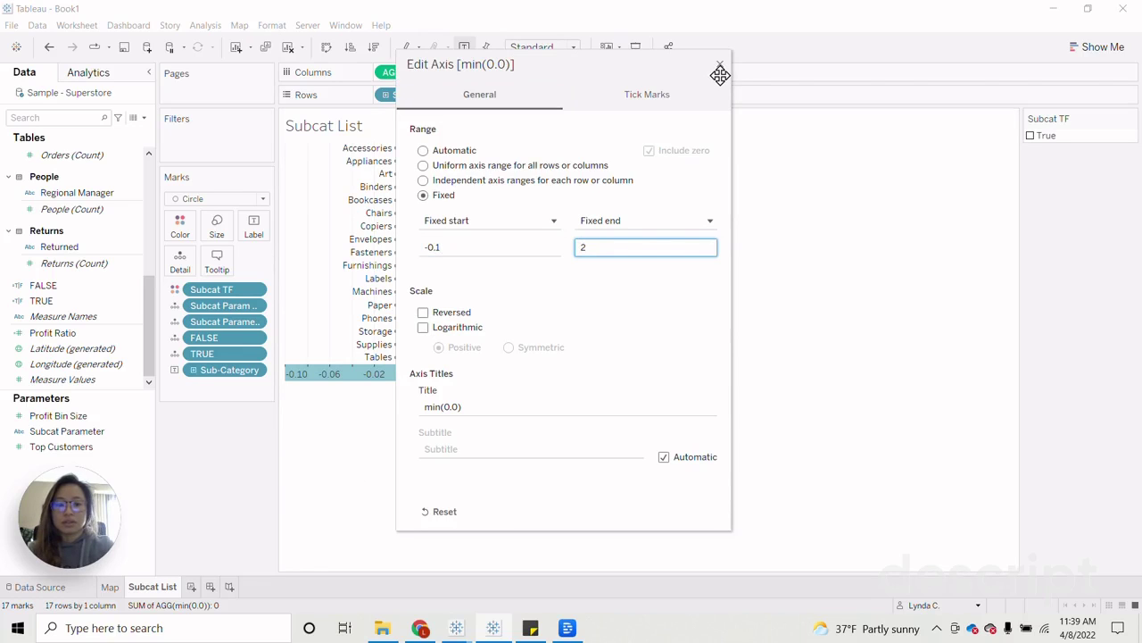
pyautogui.click(720, 70)
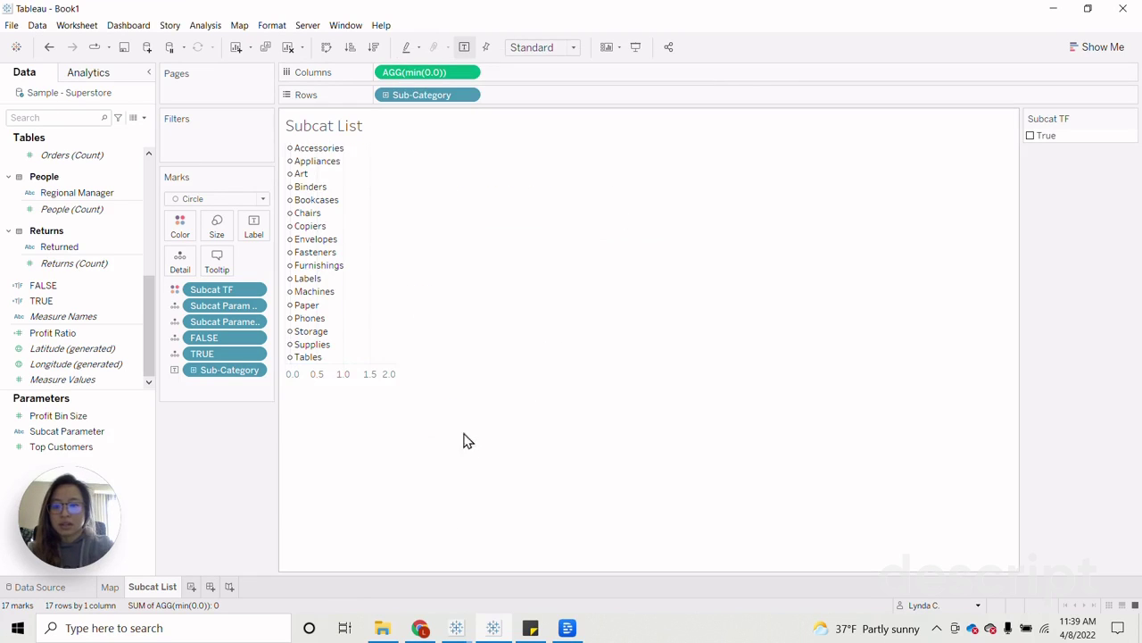
pyautogui.rightClick(370, 375)
pyautogui.click(426, 454)
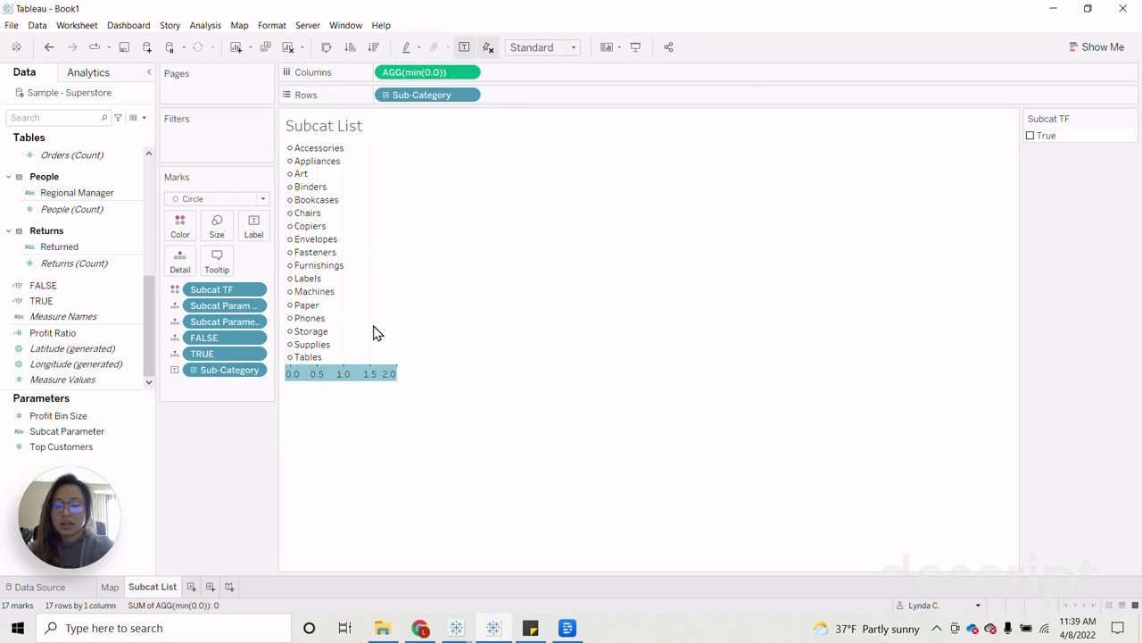
pyautogui.rightClick(364, 243)
# In Format Lines, set the row axis ticks and zero lines to None.
pyautogui.click(398, 318)
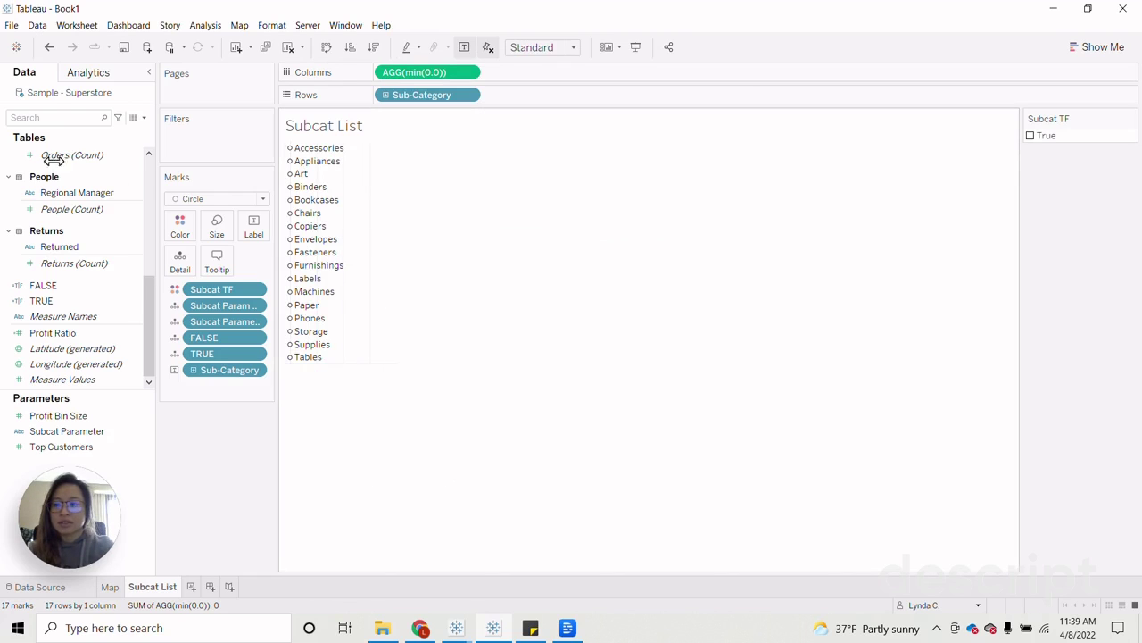
pyautogui.click(86, 96)
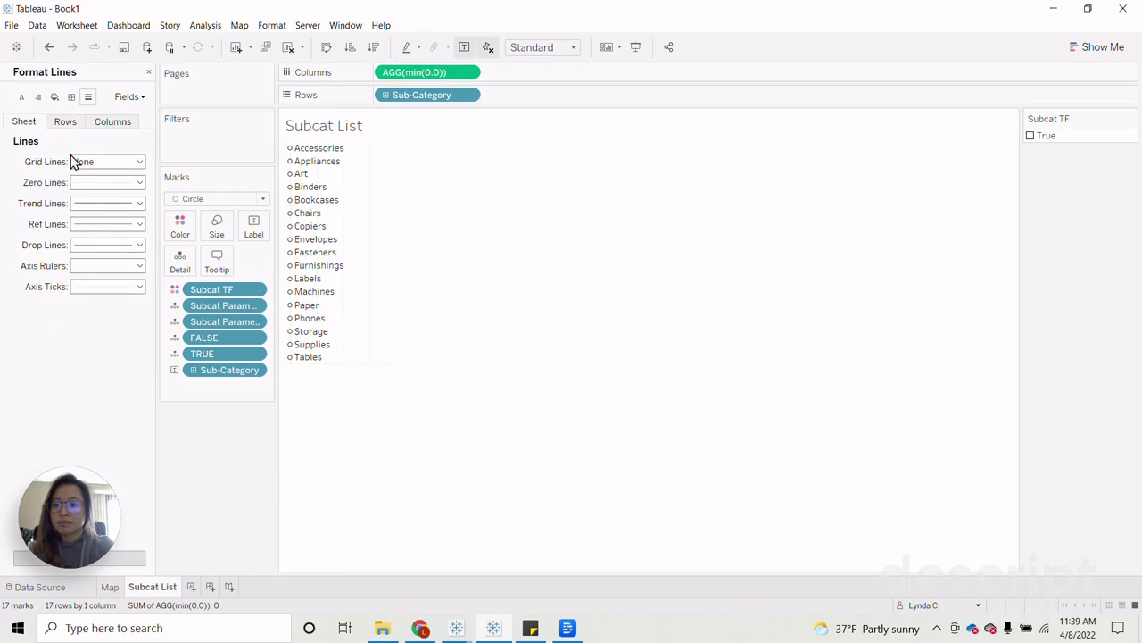
pyautogui.click(67, 122)
pyautogui.click(110, 287)
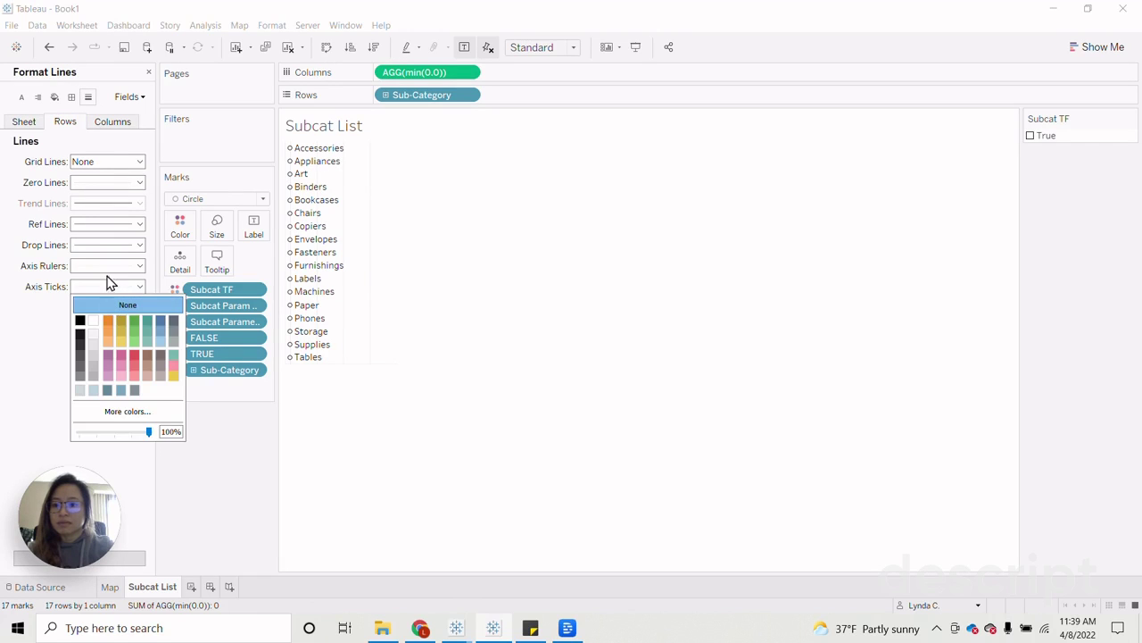
pyautogui.click(110, 287)
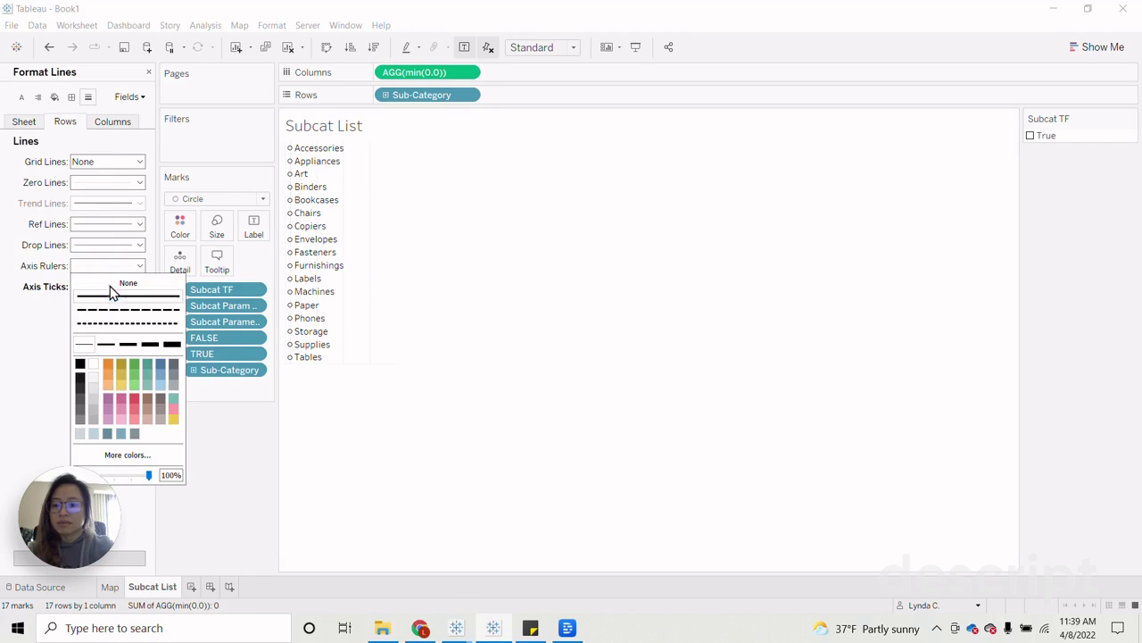
pyautogui.click(109, 183)
pyautogui.click(121, 125)
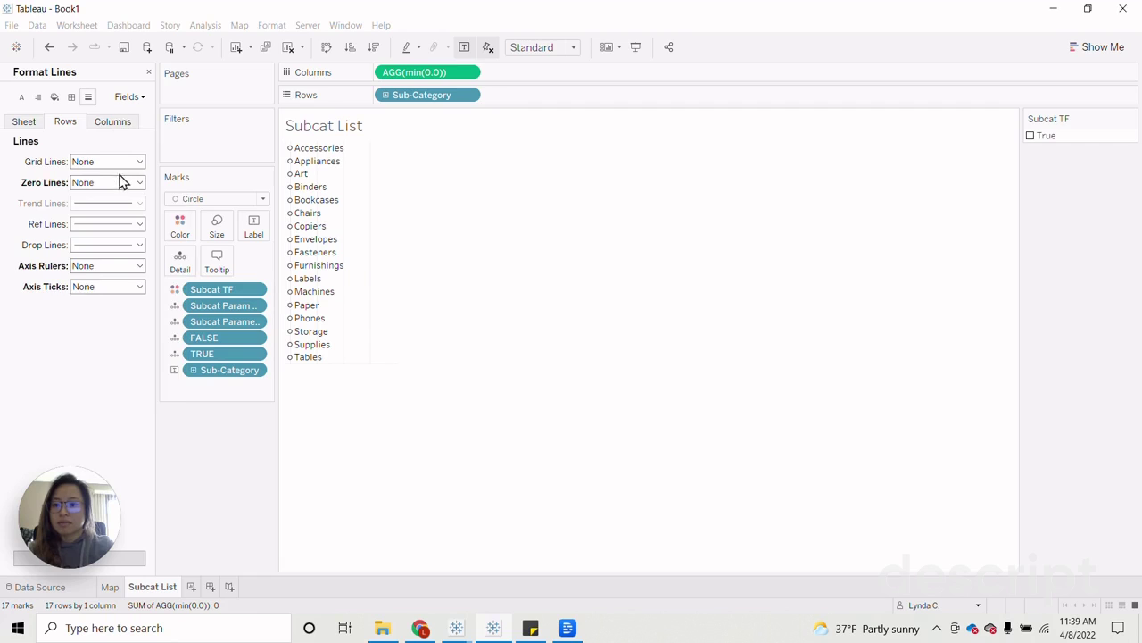
# Set the column grid lines, zero lines, axis ticks and axis rulers to None.
pyautogui.click(108, 164)
pyautogui.click(127, 178)
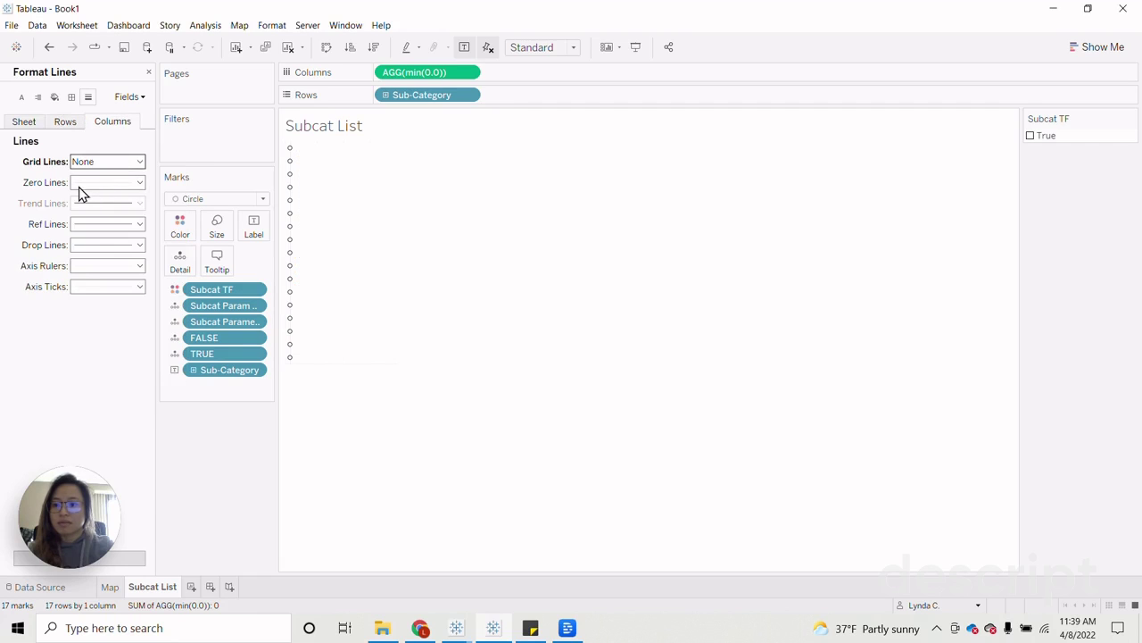
pyautogui.click(90, 184)
pyautogui.click(76, 210)
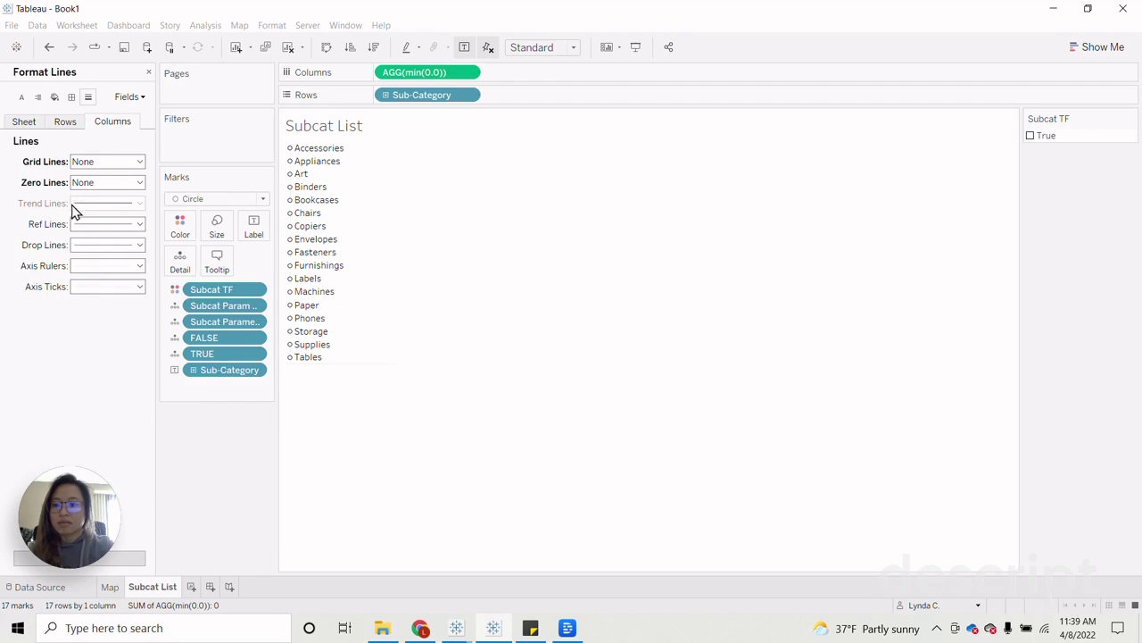
pyautogui.click(114, 286)
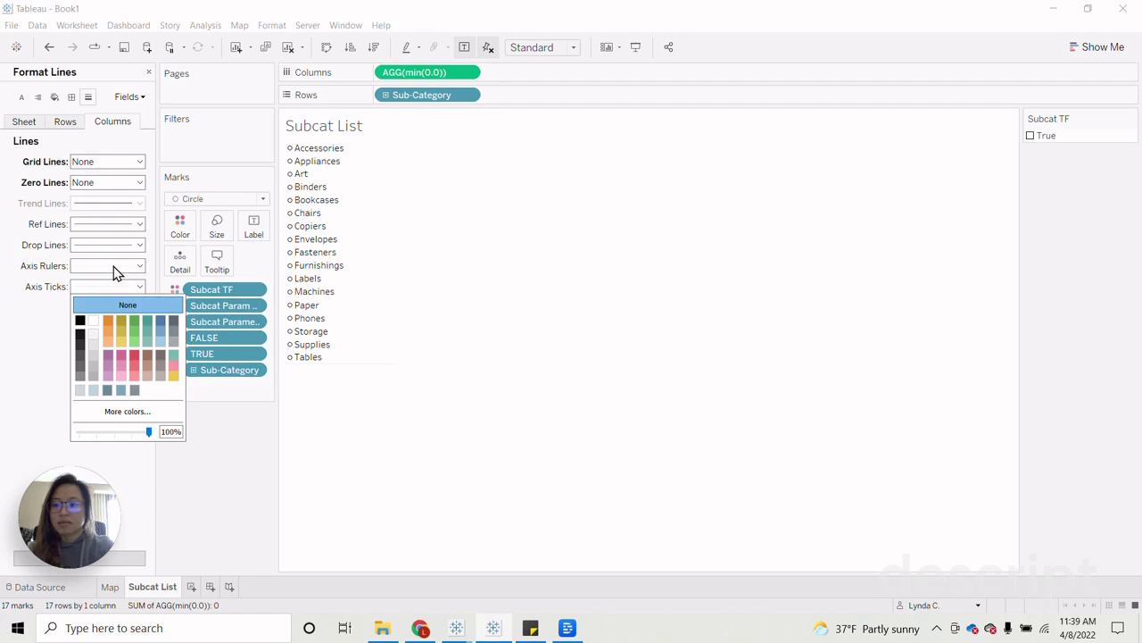
pyautogui.click(114, 268)
pyautogui.click(118, 284)
pyautogui.click(527, 321)
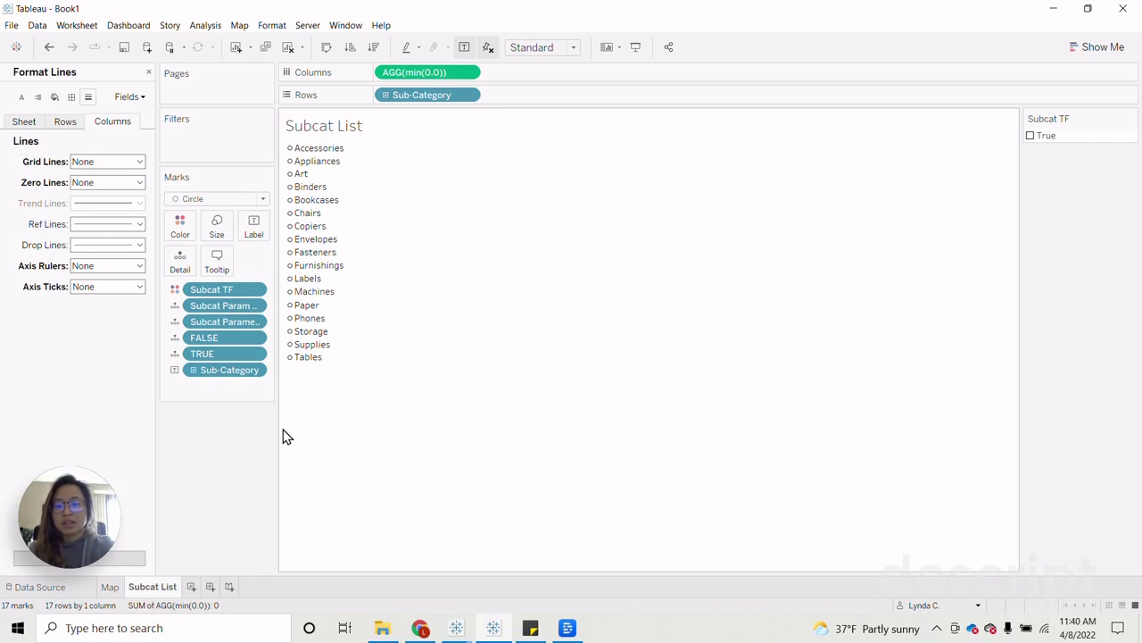
# Add a blank worksheet and rename its tab to 'Subcat ALL'.
pyautogui.click(193, 588)
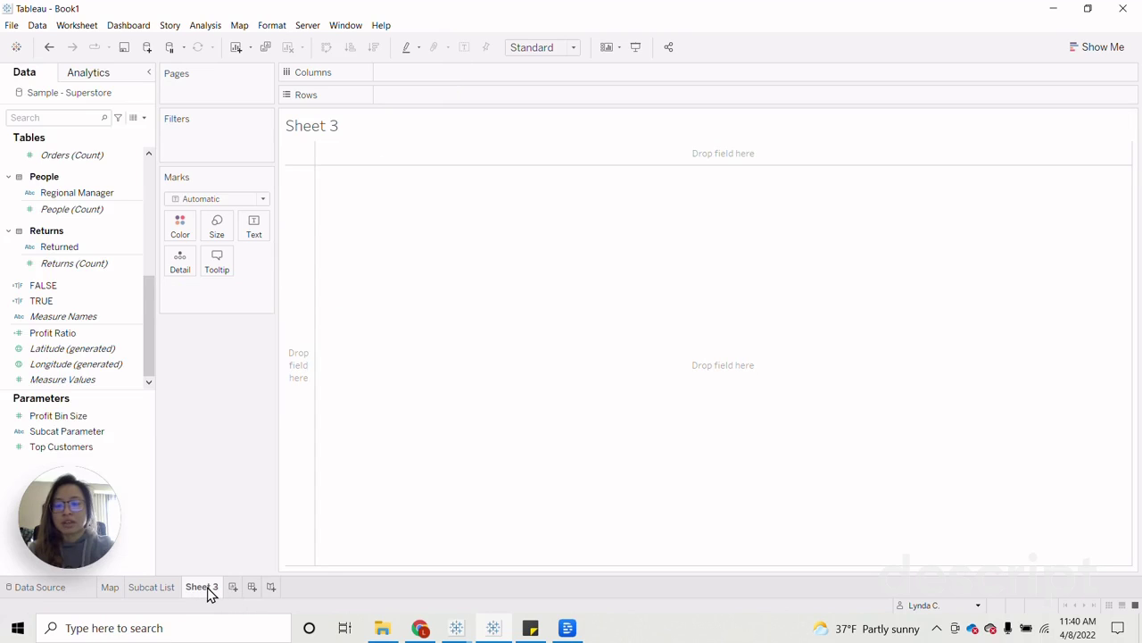
pyautogui.doubleClick(207, 587)
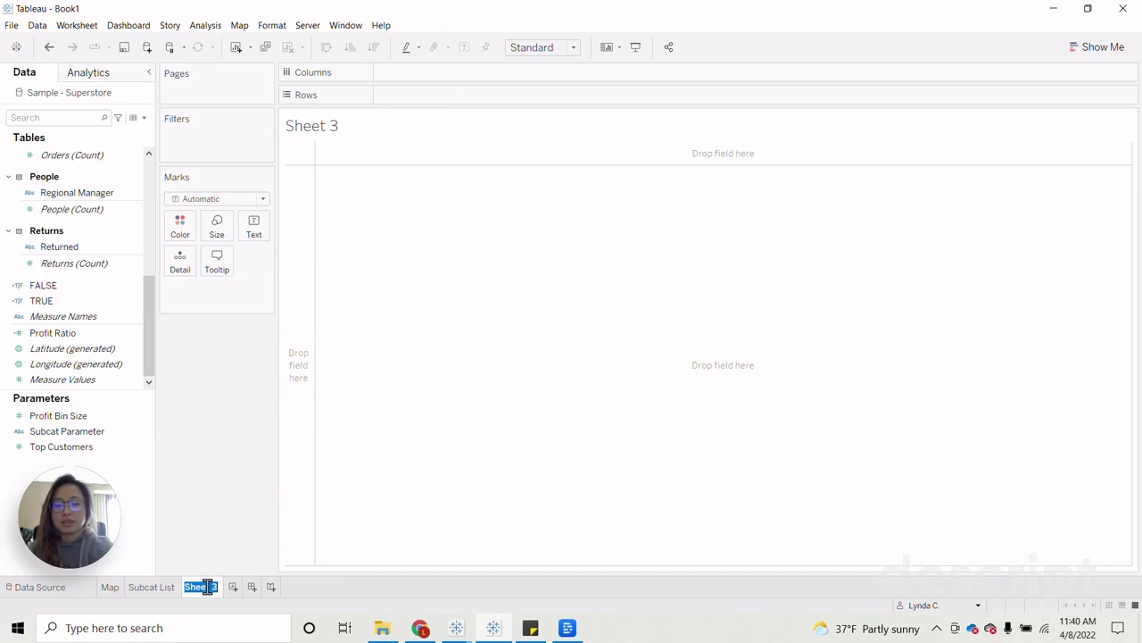
pyautogui.write('Subcat ALL')
pyautogui.press('Return')
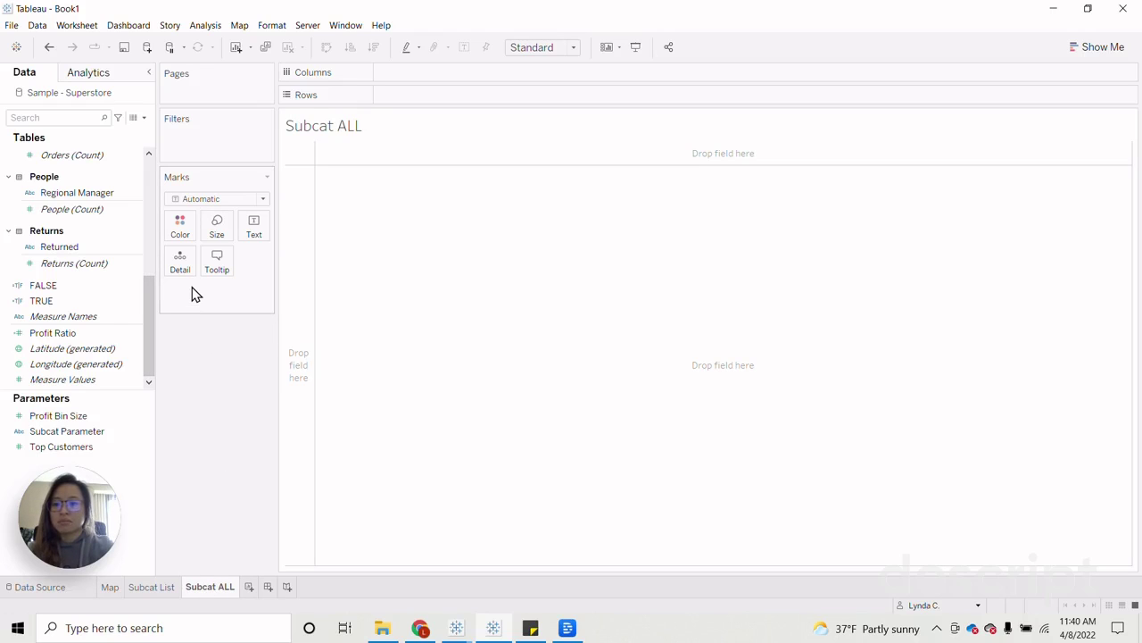
pyautogui.click(92, 290)
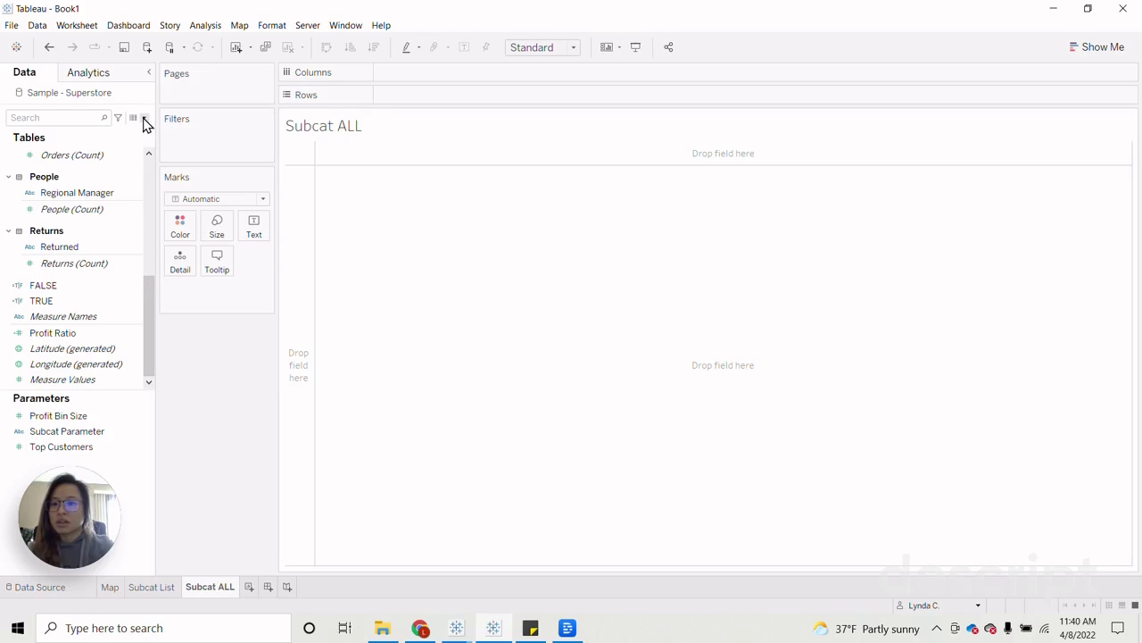
pyautogui.click(144, 117)
# Create calculated field Subcat Param ALL: IF [Subcat Parameter] = 'ALL' THEN '•' ELSE '◦'.
pyautogui.click(120, 134)
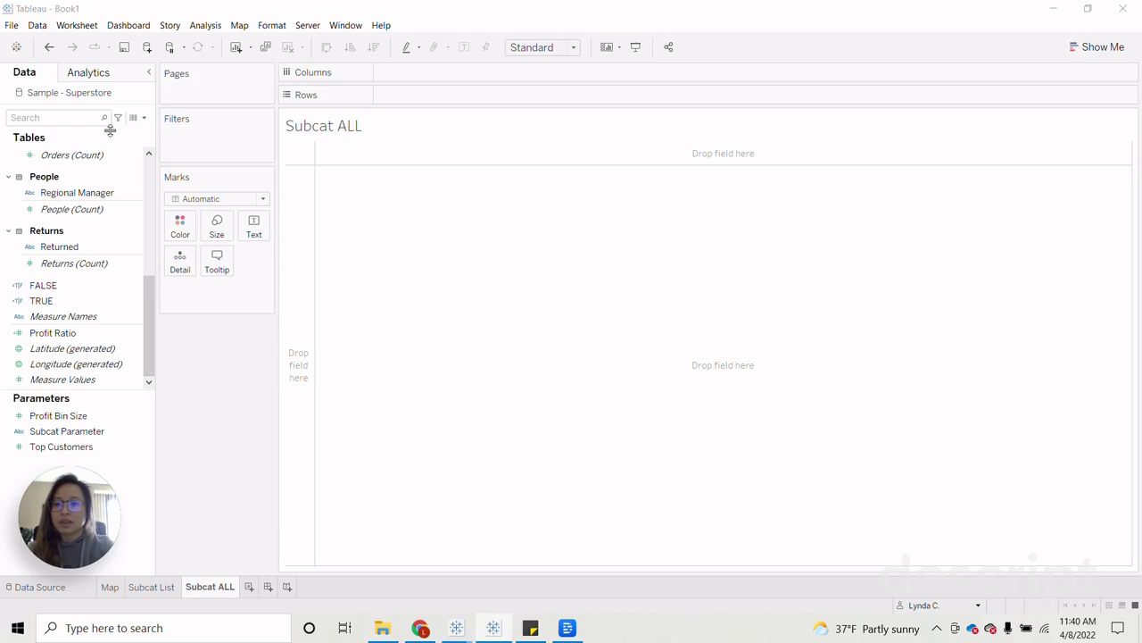
pyautogui.write('Subcat Param ALL')
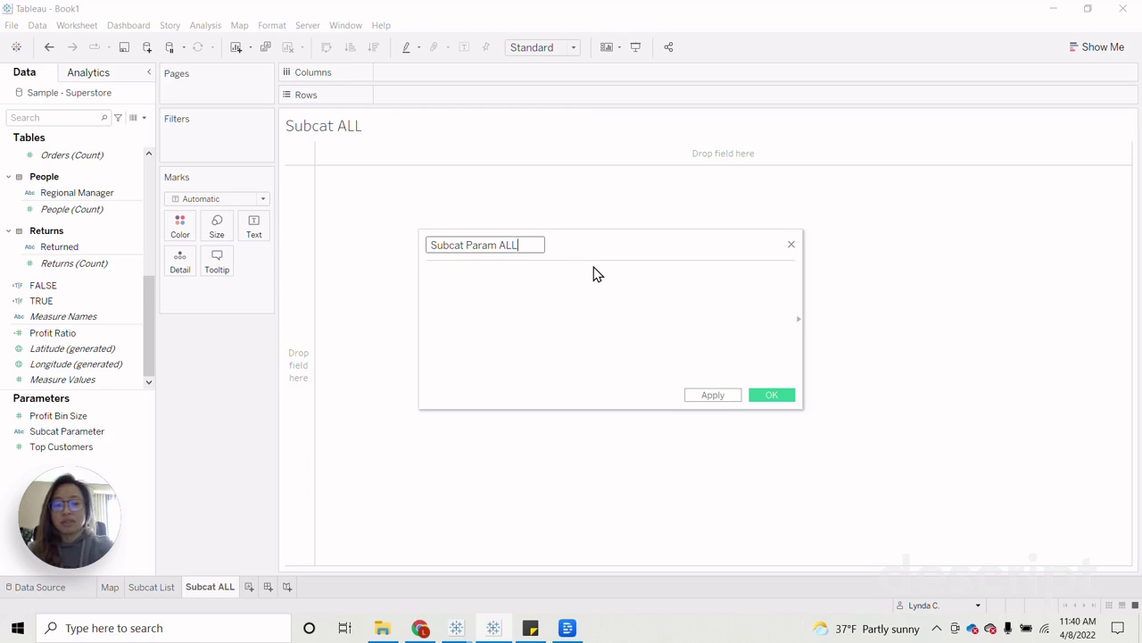
pyautogui.click(549, 319)
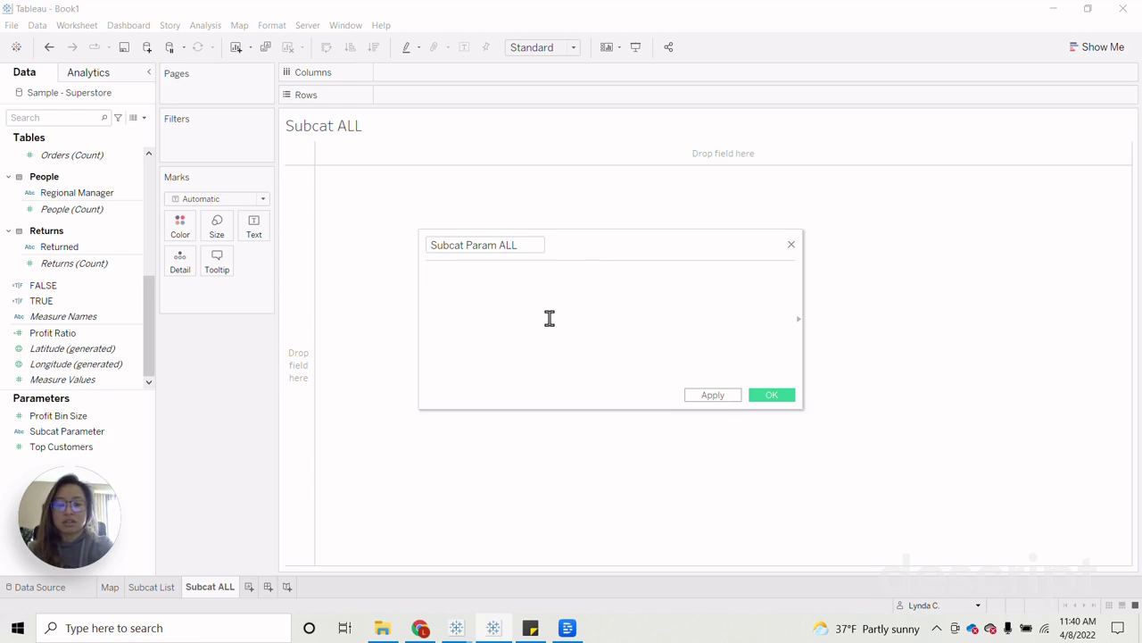
pyautogui.write('if Sub')
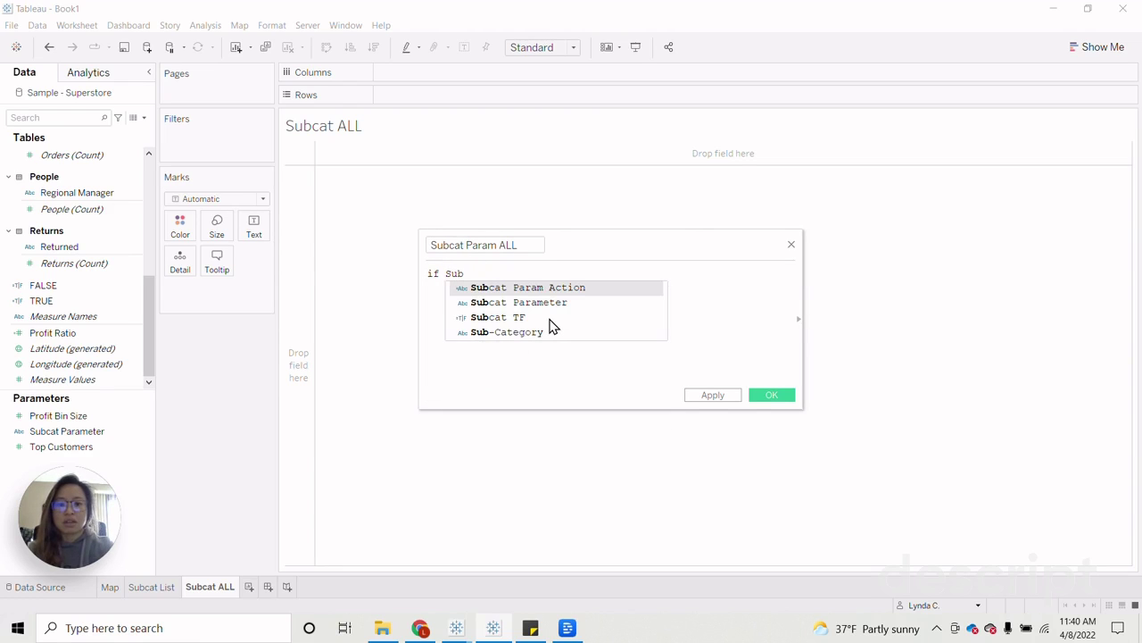
pyautogui.press('Return')
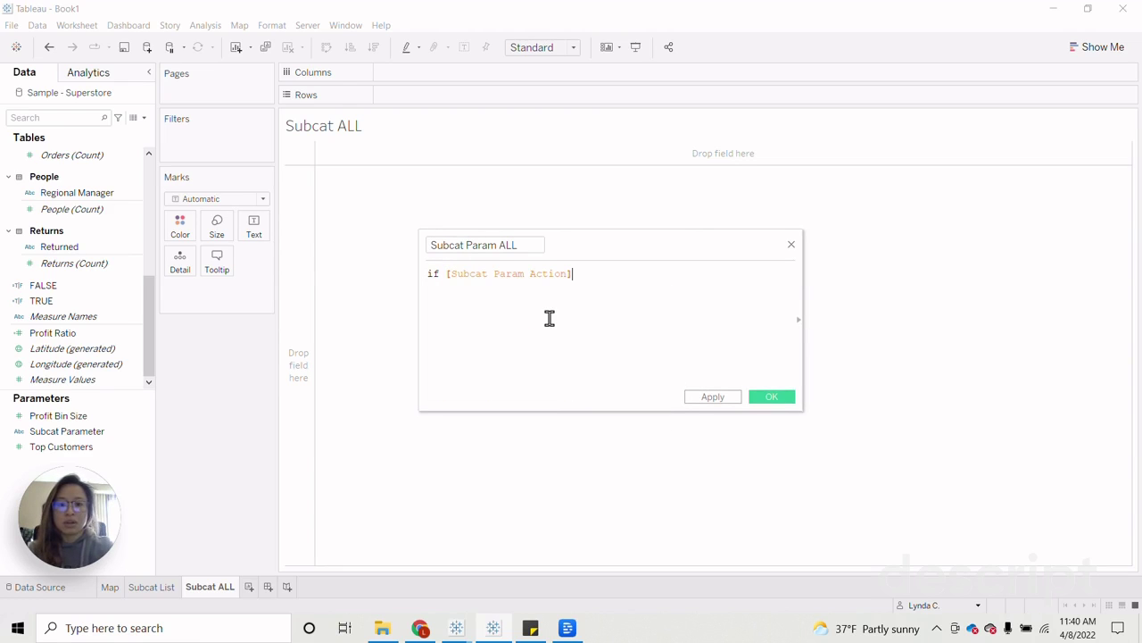
pyautogui.press('BackSpace')
pyautogui.press('BackSpace')
pyautogui.press('BackSpace')
pyautogui.press('BackSpace')
pyautogui.press('BackSpace')
pyautogui.press('BackSpace')
pyautogui.press('BackSpace')
pyautogui.press('BackSpace')
pyautogui.press('BackSpace')
pyautogui.press('BackSpace')
pyautogui.press('BackSpace')
pyautogui.press('BackSpace')
pyautogui.press('BackSpace')
pyautogui.press('BackSpace')
pyautogui.press('BackSpace')
pyautogui.press('BackSpace')
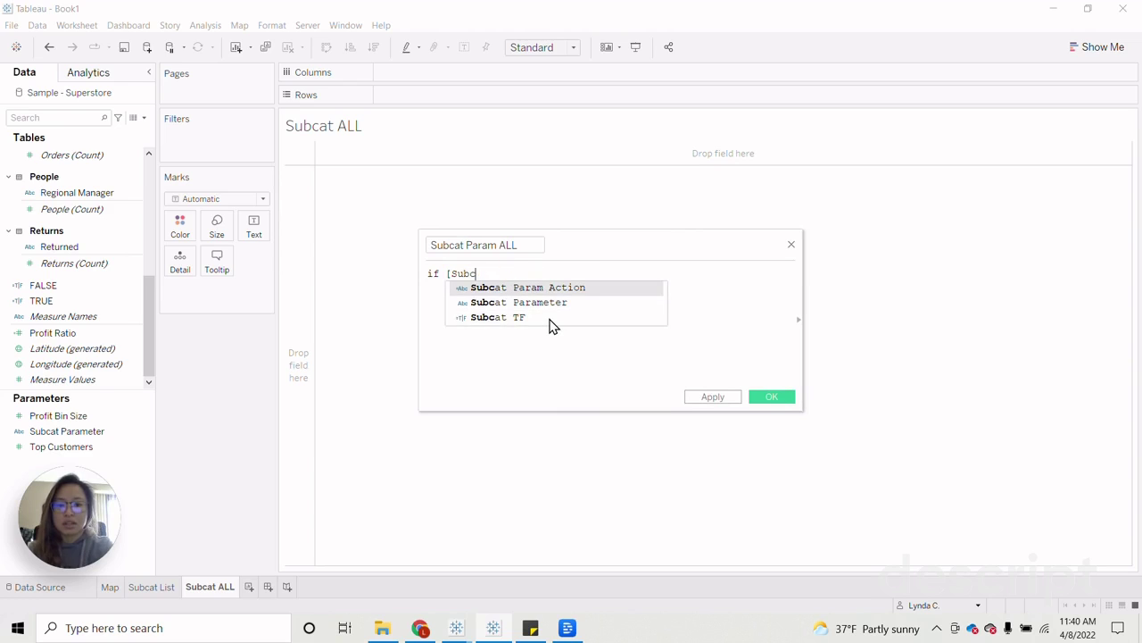
pyautogui.press('Return')
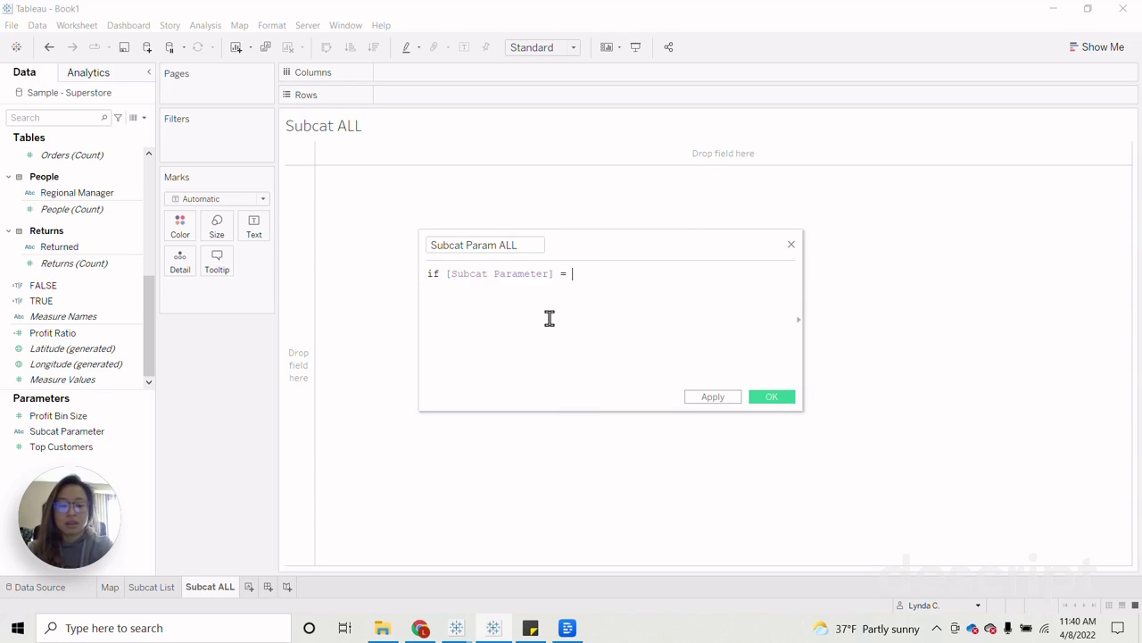
pyautogui.write("= 'ALL' then")
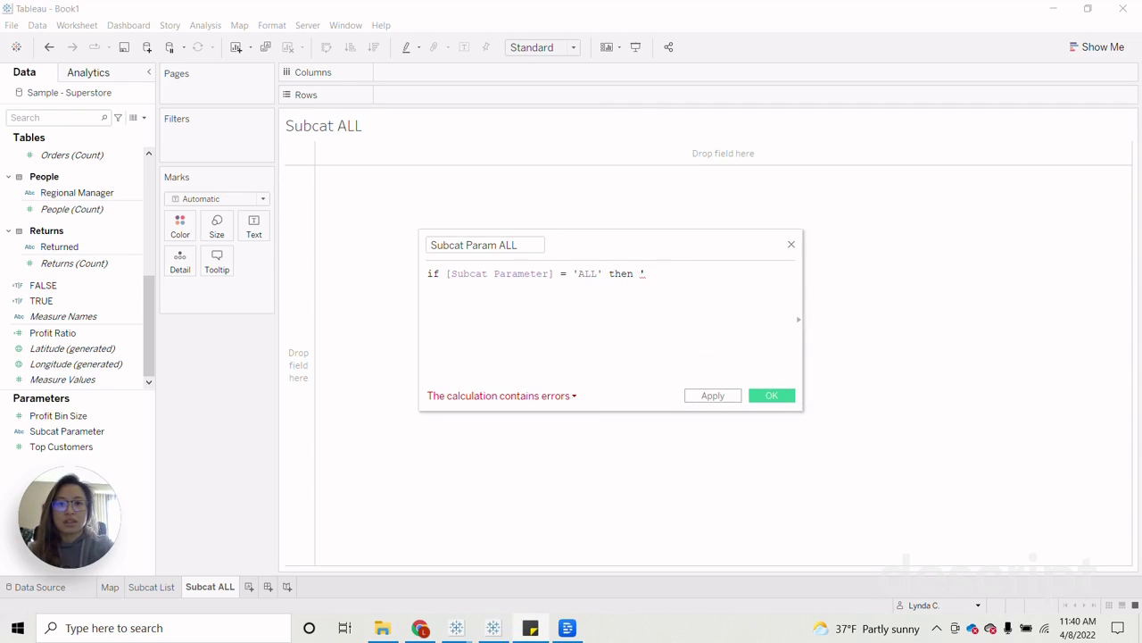
pyautogui.write("'")
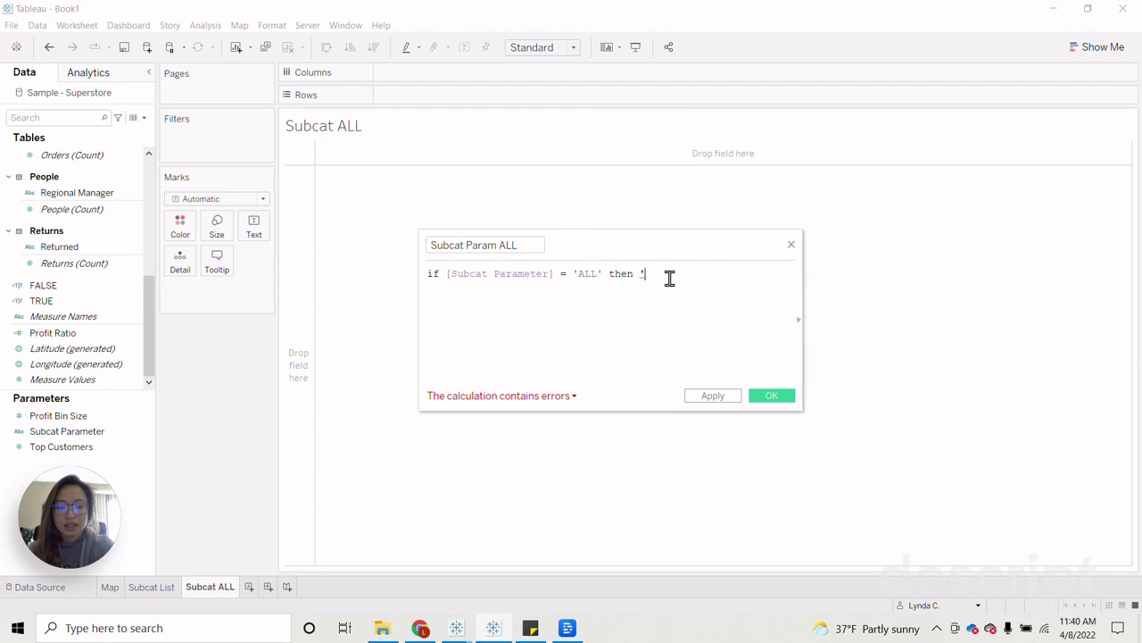
pyautogui.write("'•'else '•' end")
pyautogui.hotkey('ctrl', 'z')
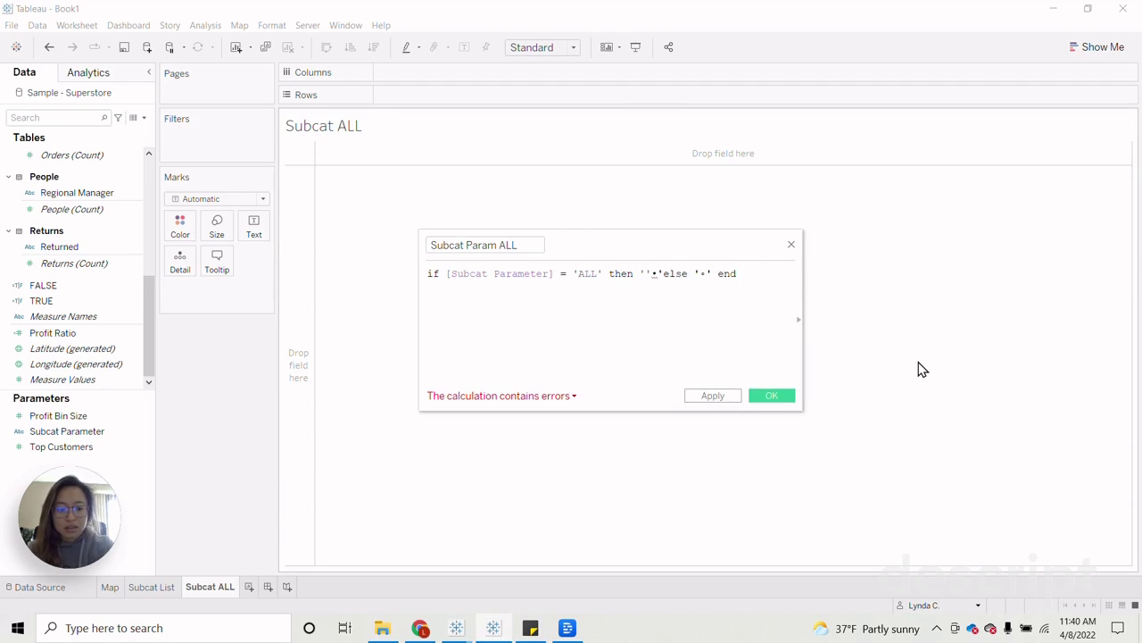
pyautogui.click(704, 273)
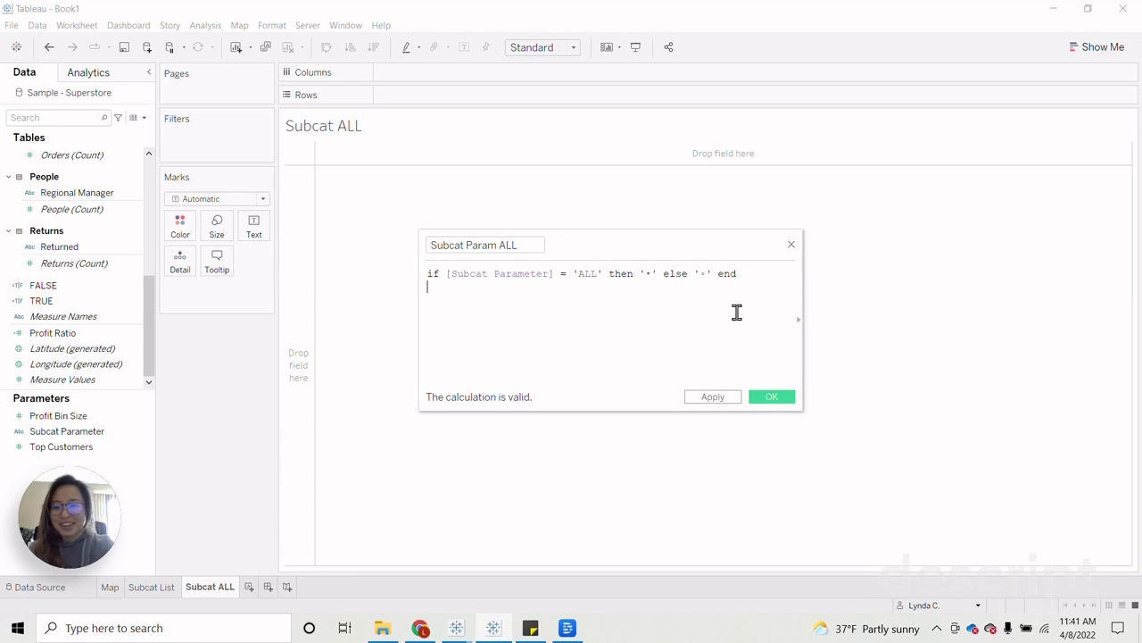
pyautogui.click(773, 397)
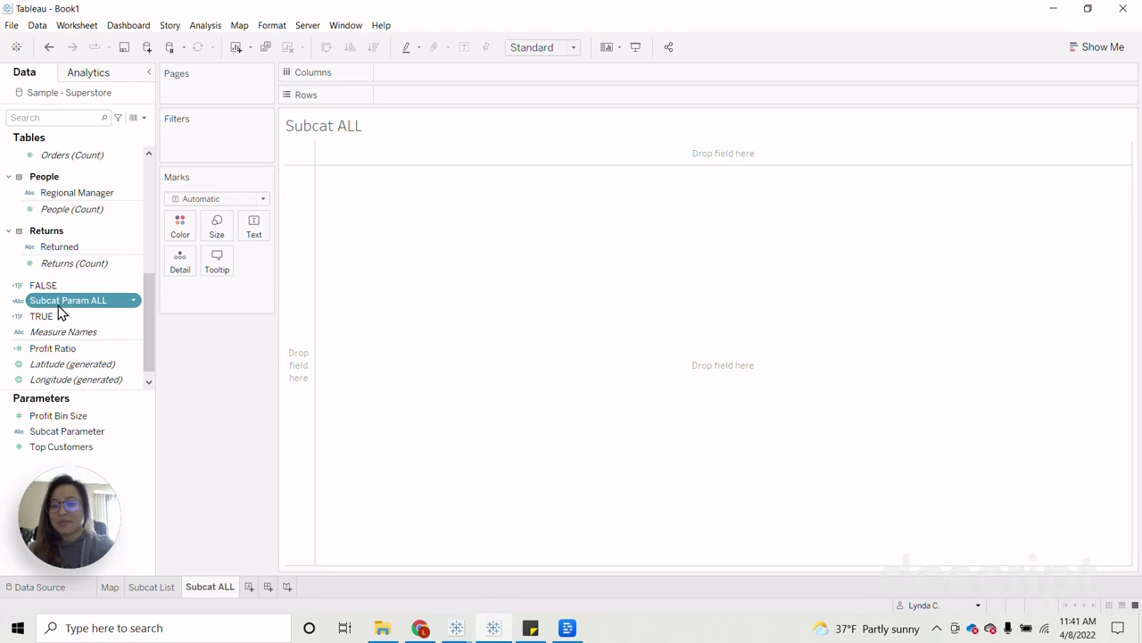
# Put Subcat Param ALL on Rows and add an 'ALL' ad-hoc calculation as the Label.
pyautogui.moveTo(43, 304); pyautogui.dragTo(420, 107)
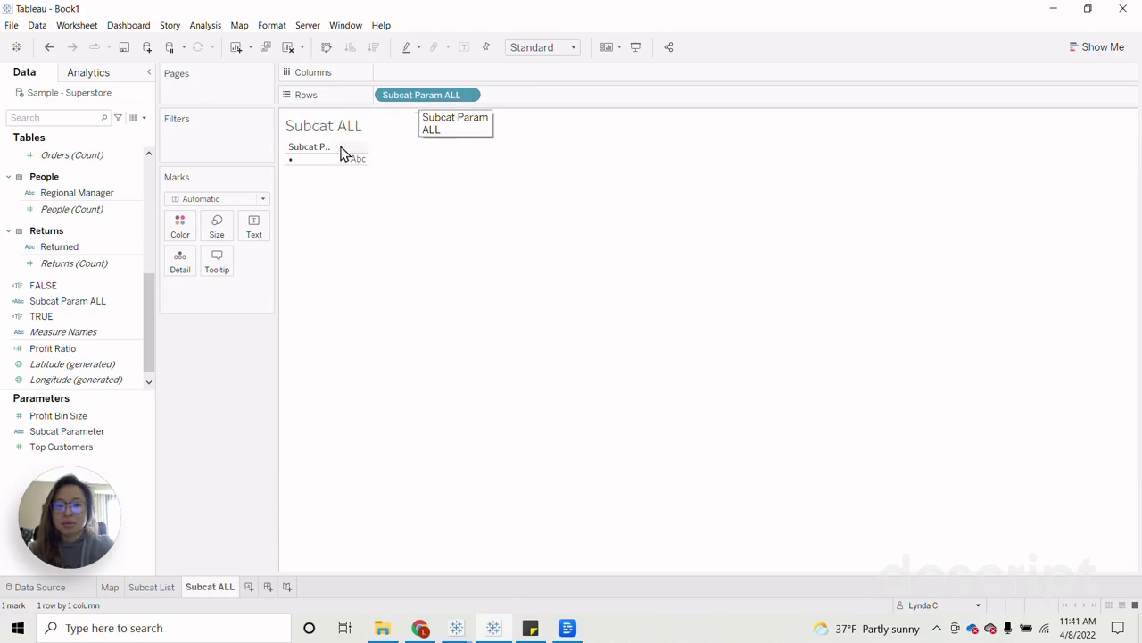
pyautogui.doubleClick(196, 288)
pyautogui.write("'ALL")
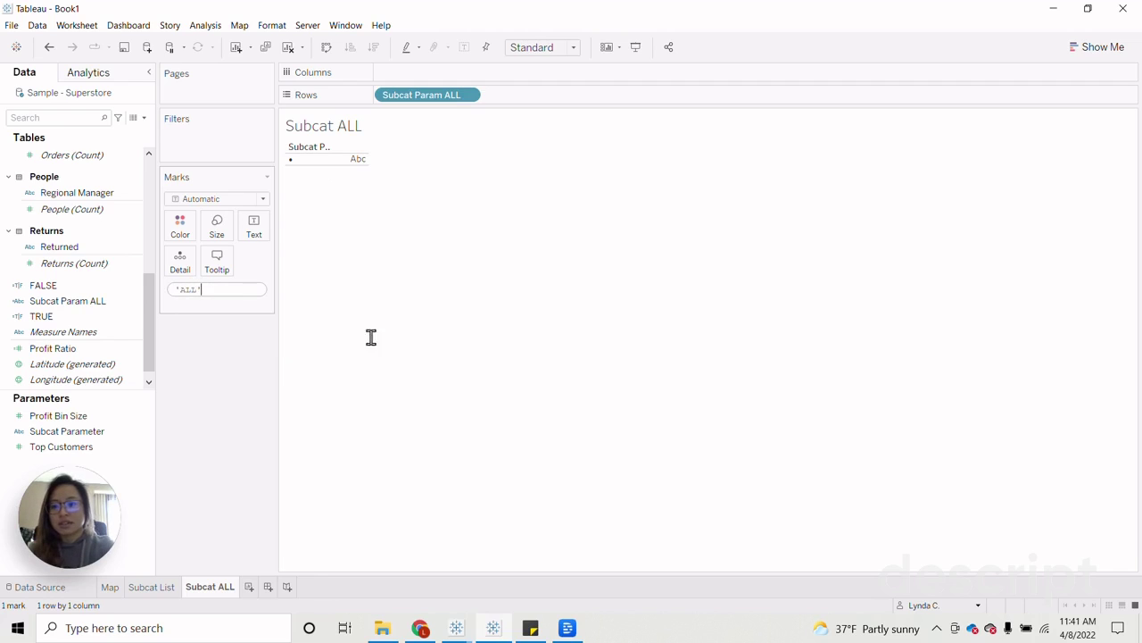
pyautogui.press('Return')
pyautogui.click(175, 289)
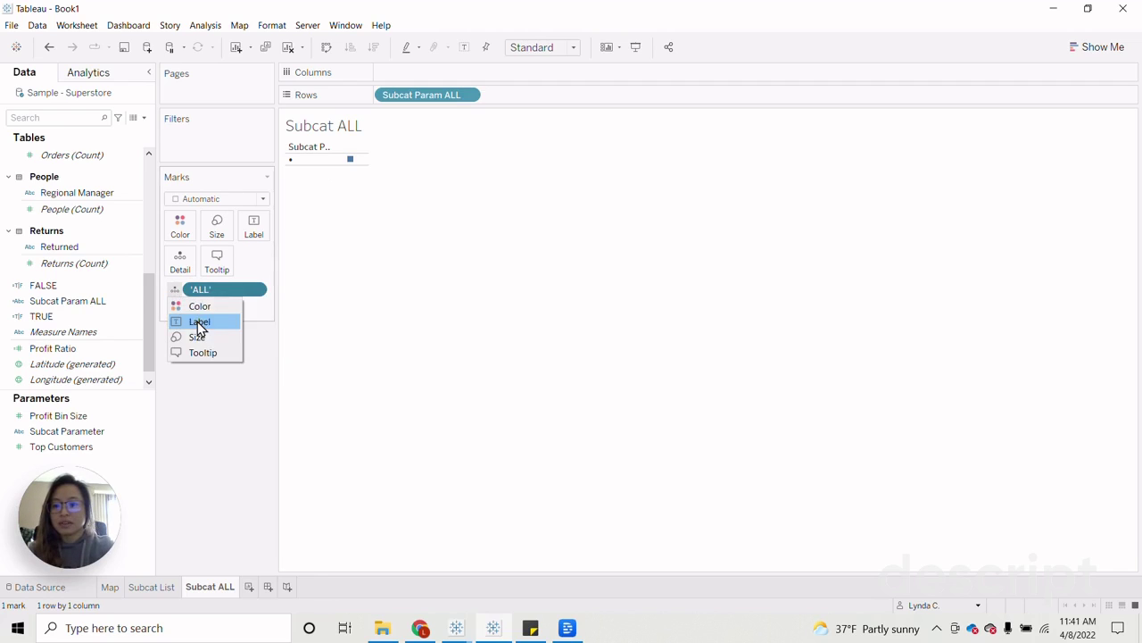
pyautogui.click(197, 321)
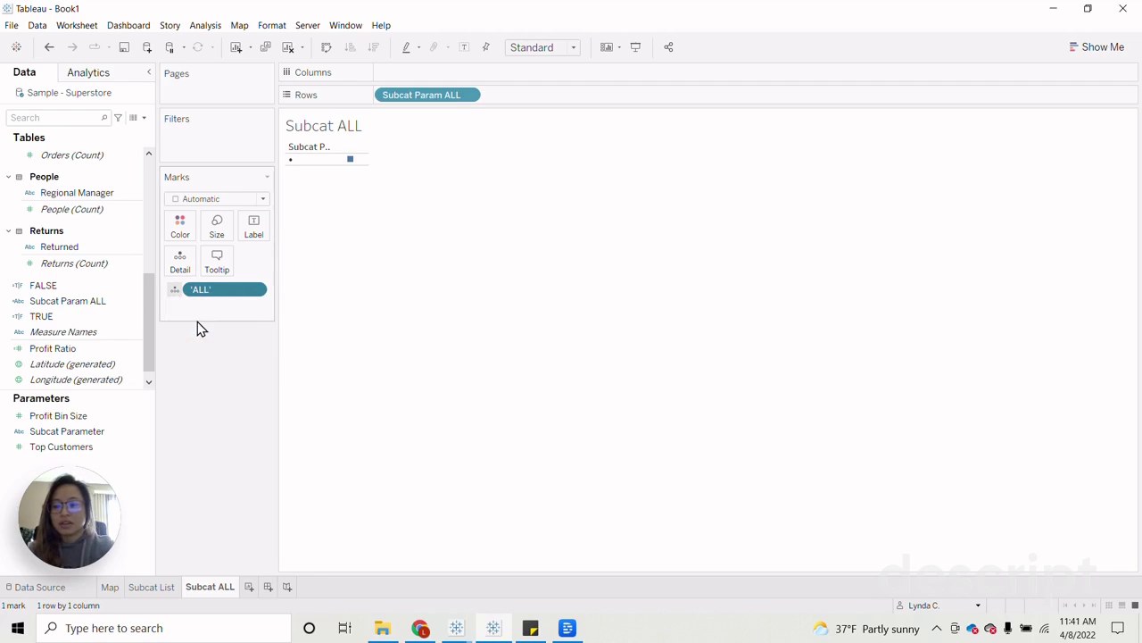
# Set the Subcat Param ALL header font size to 18.
pyautogui.rightClick(312, 166)
pyautogui.click(349, 219)
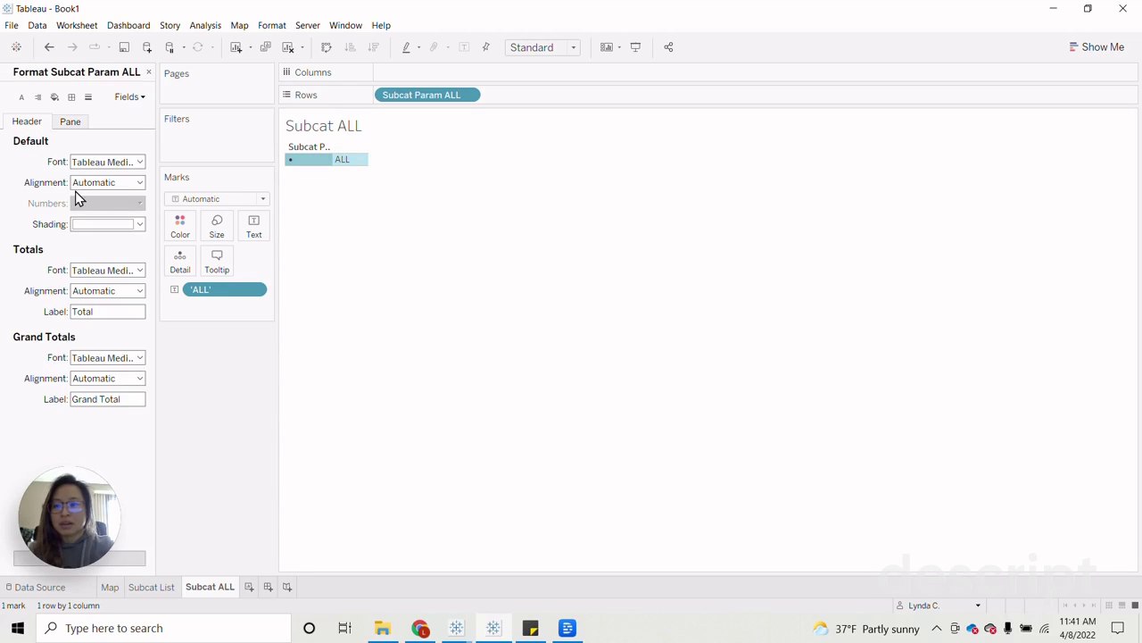
pyautogui.click(98, 161)
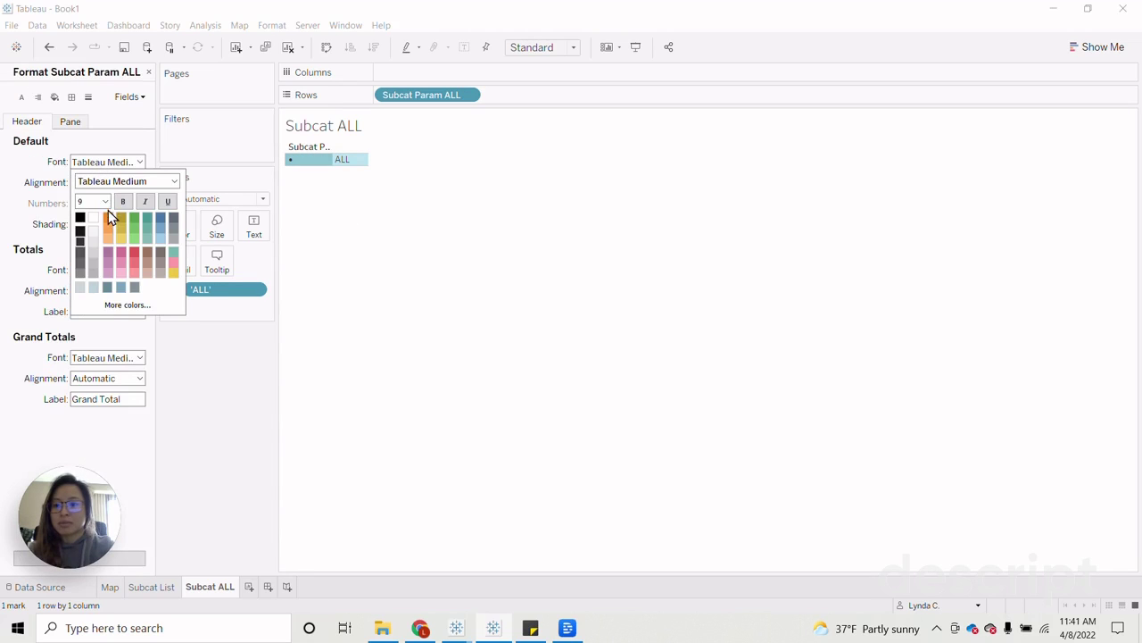
pyautogui.click(105, 202)
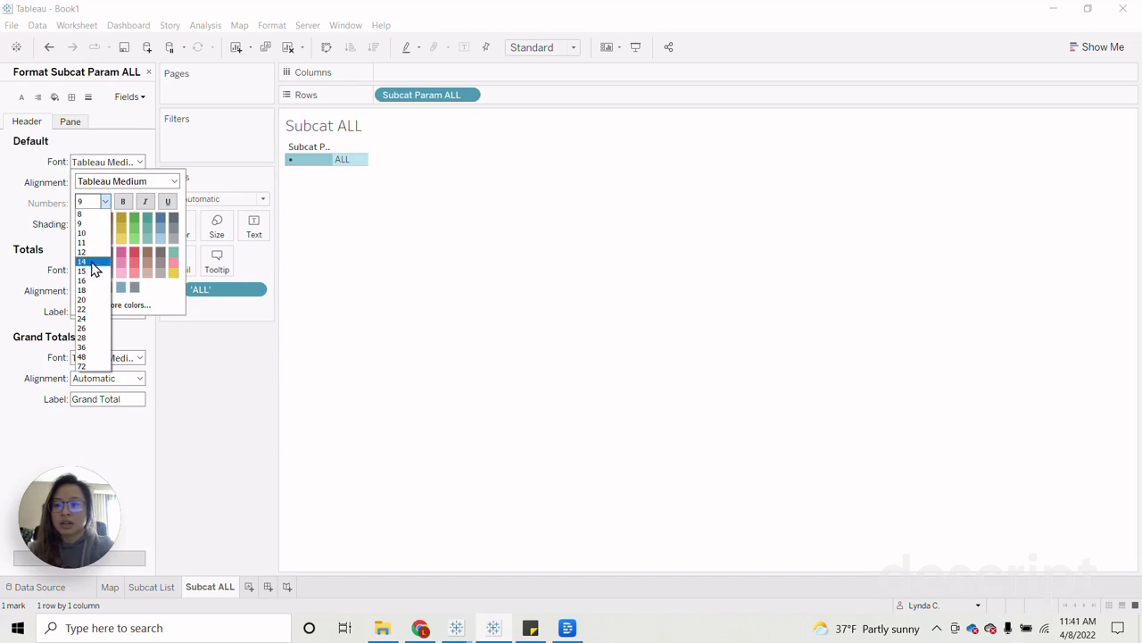
pyautogui.click(82, 290)
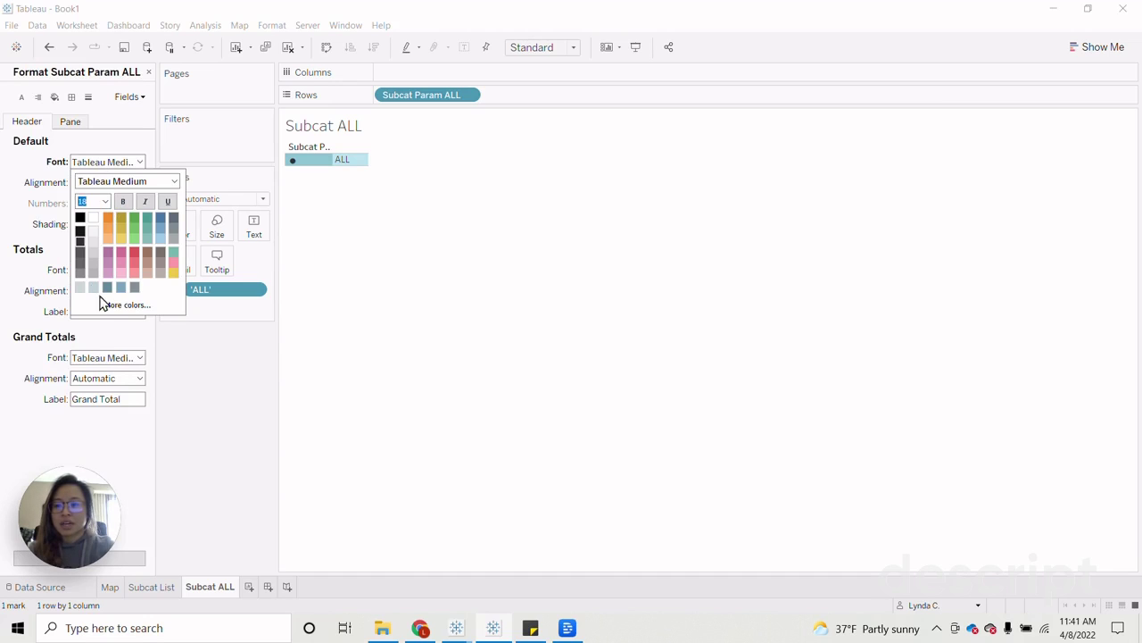
# Hide the field labels for Rows.
pyautogui.rightClick(313, 149)
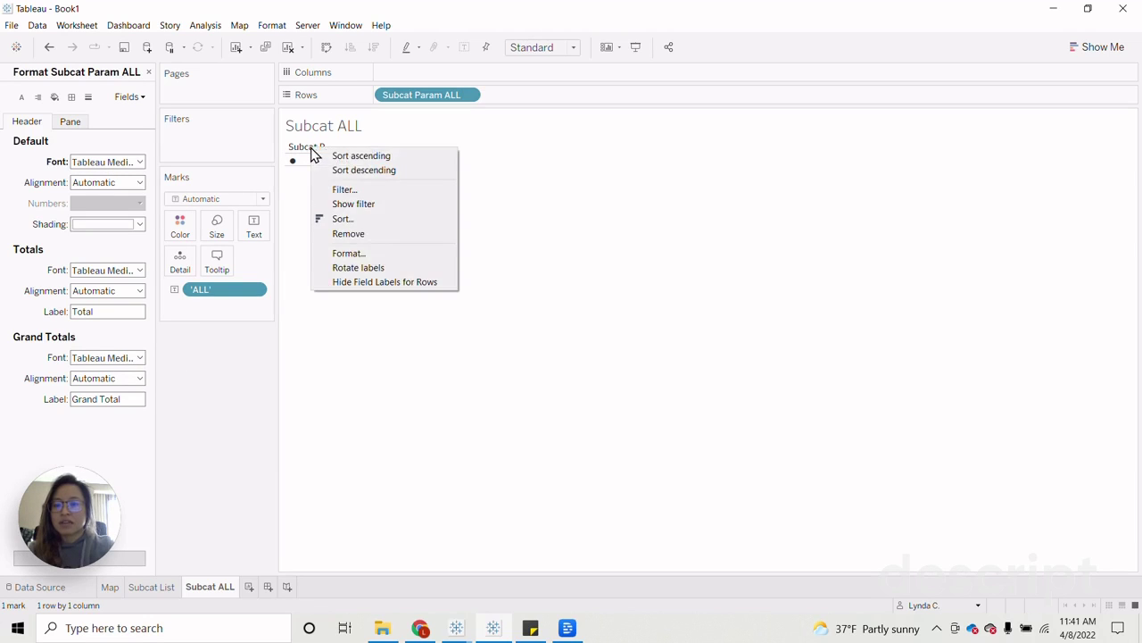
pyautogui.click(380, 289)
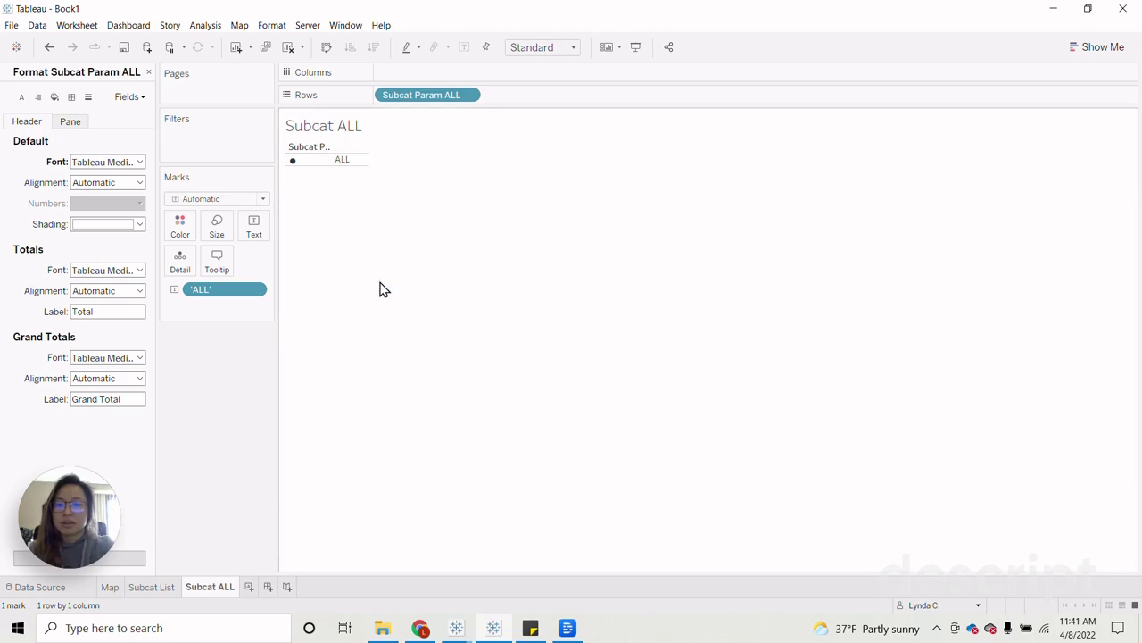
pyautogui.rightClick(311, 150)
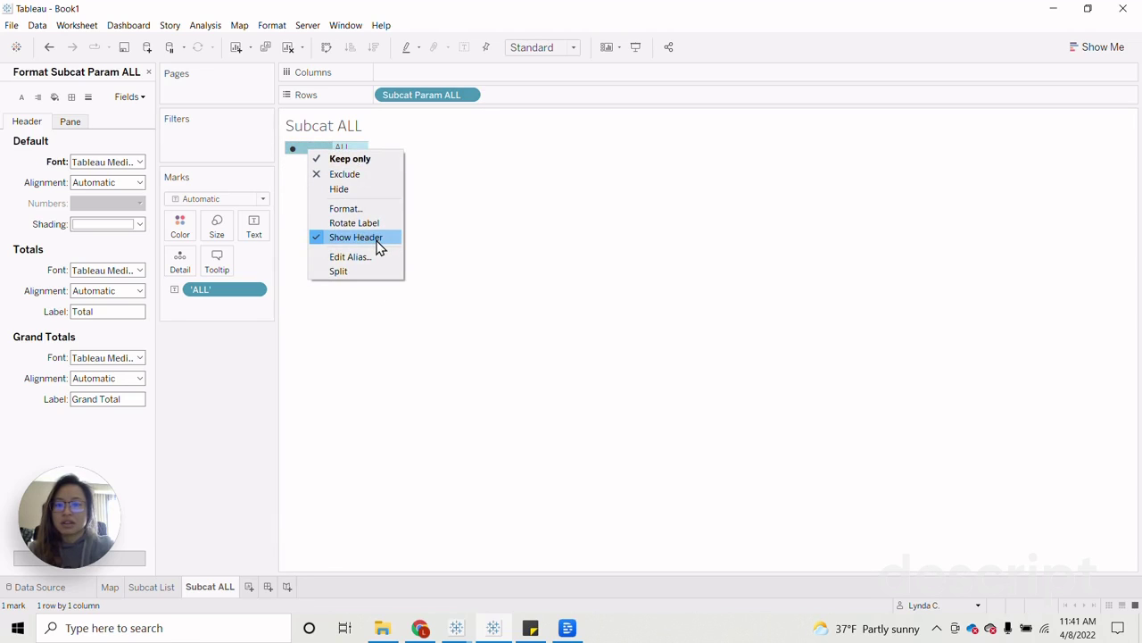
pyautogui.click(307, 190)
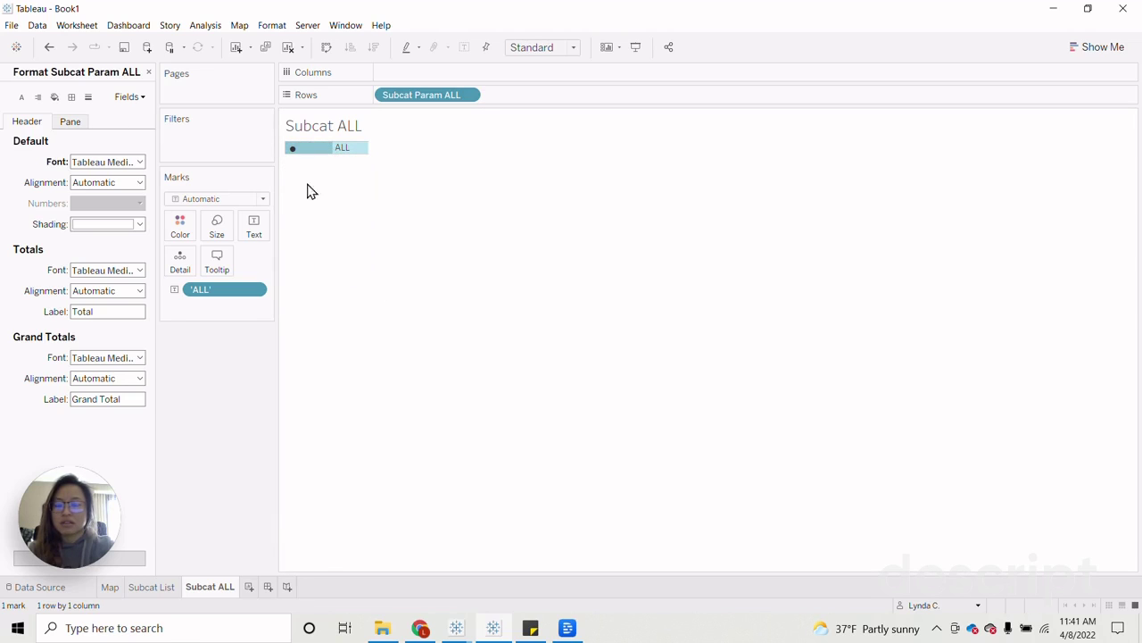
# Set the Row Divider line to None for pane and header.
pyautogui.click(71, 99)
pyautogui.click(67, 120)
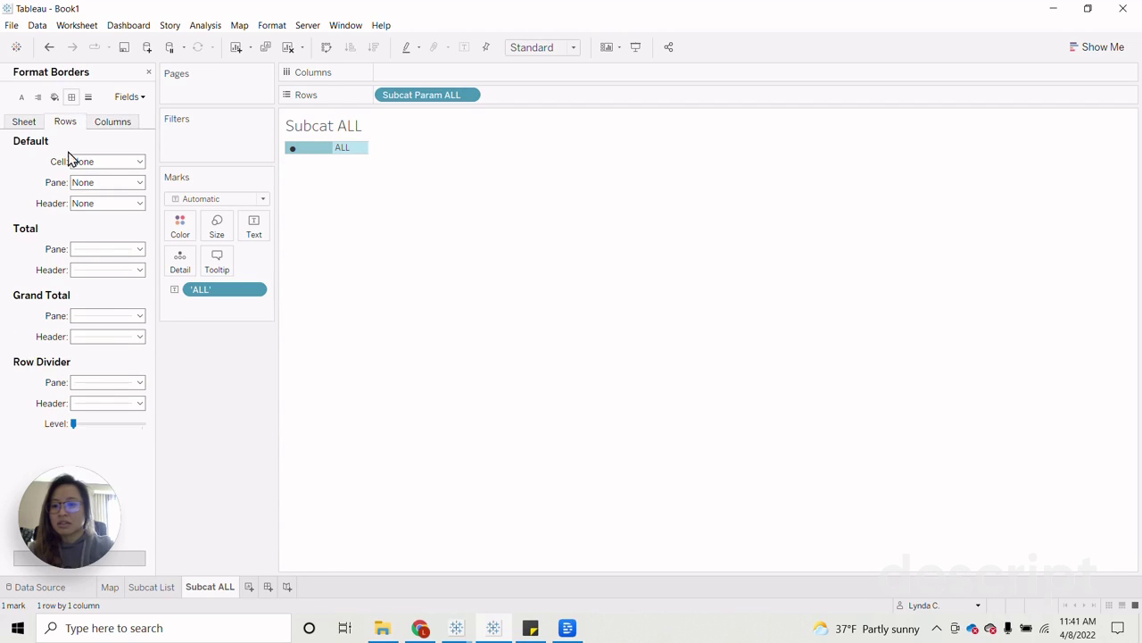
pyautogui.click(84, 383)
pyautogui.click(107, 398)
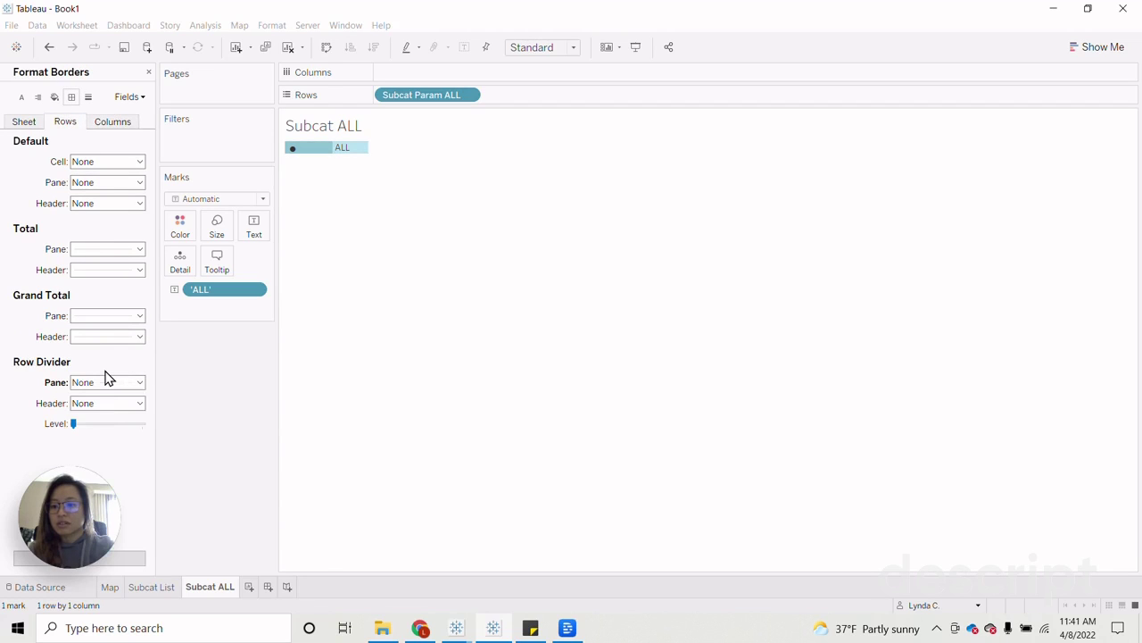
pyautogui.click(348, 350)
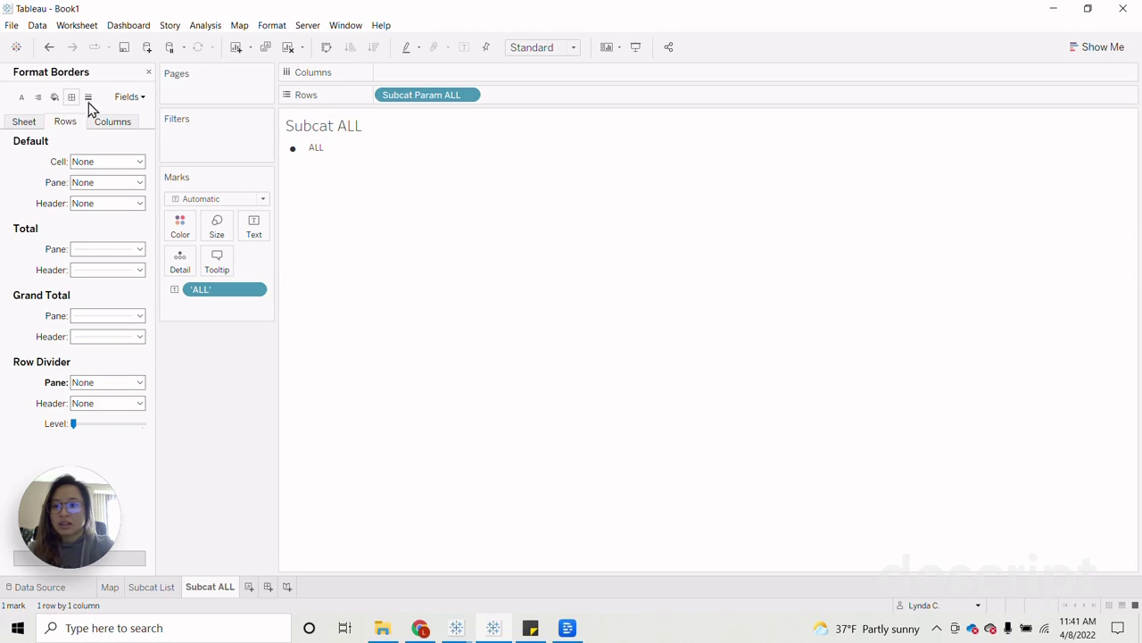
pyautogui.click(149, 73)
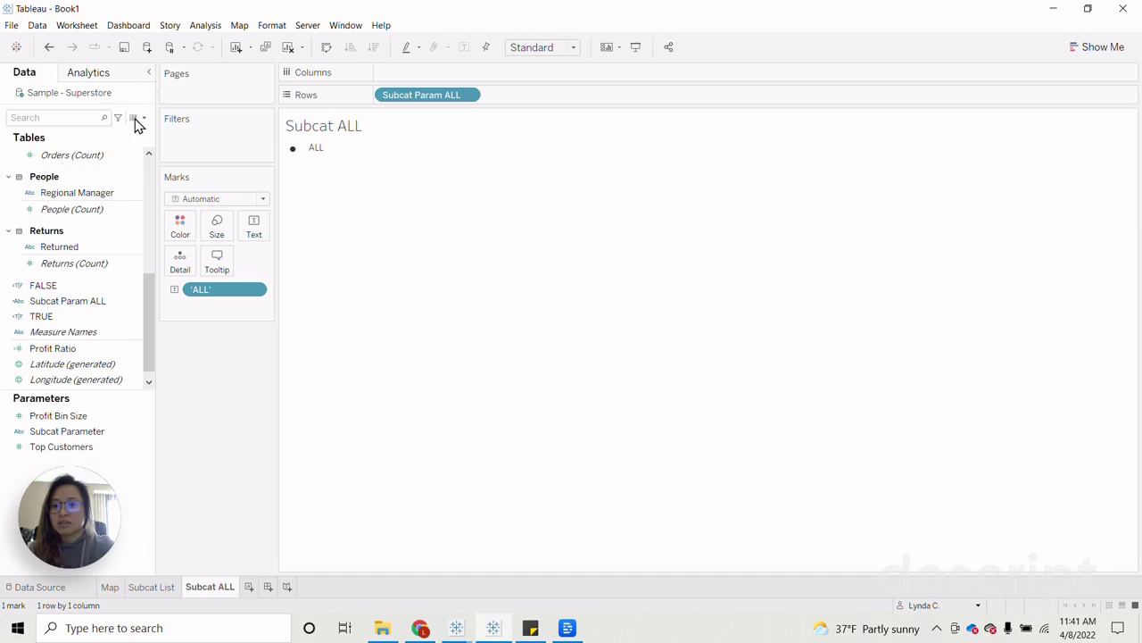
# Add the TRUE and FALSE fields to Detail on the Marks card.
pyautogui.scroll(-1, 98, 268)
pyautogui.click(55, 303)
pyautogui.keyDown('ctrl'); pyautogui.click(55, 286); pyautogui.keyUp('ctrl')
pyautogui.keyDown('ctrl'); pyautogui.click(51, 270); pyautogui.keyUp('ctrl')
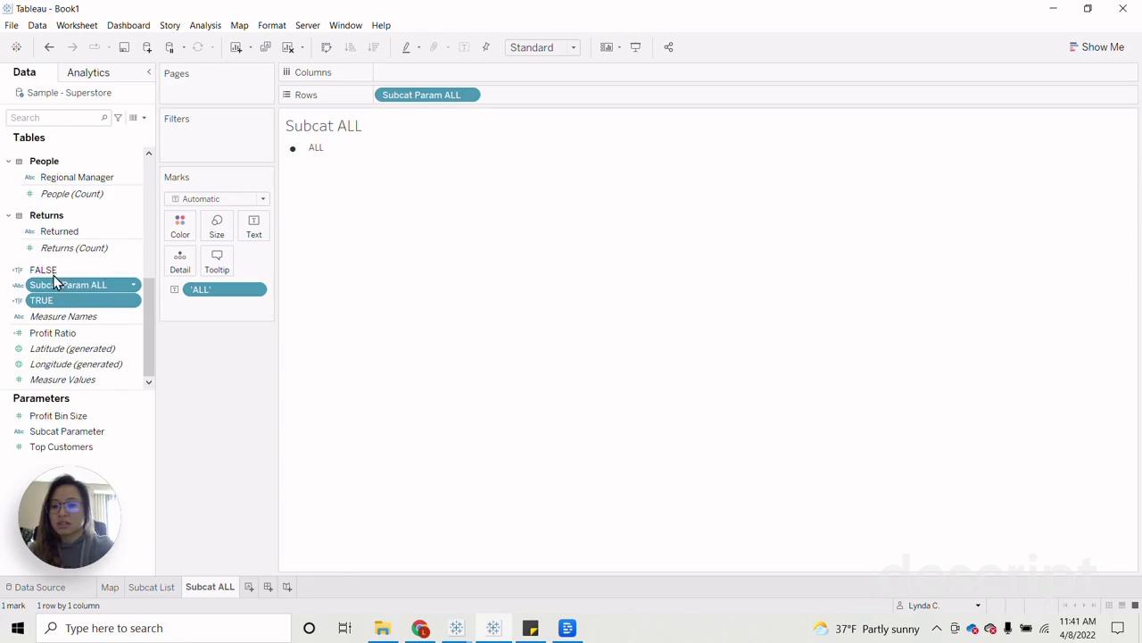
pyautogui.keyDown('ctrl'); pyautogui.click(54, 304); pyautogui.keyUp('ctrl')
pyautogui.keyDown('ctrl'); pyautogui.click(54, 301); pyautogui.keyUp('ctrl')
pyautogui.keyDown('ctrl'); pyautogui.click(56, 286); pyautogui.keyUp('ctrl')
pyautogui.moveTo(172, 274); pyautogui.dragTo(185, 265)
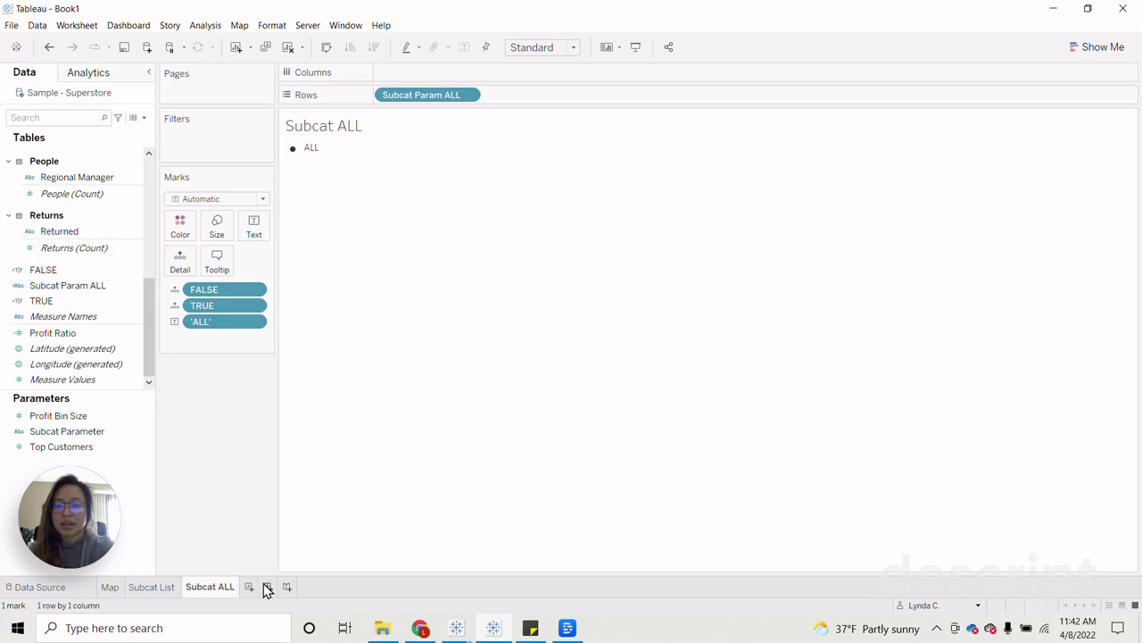
# Filter the Map sheet by Subcat TF, keeping only True.
pyautogui.click(109, 586)
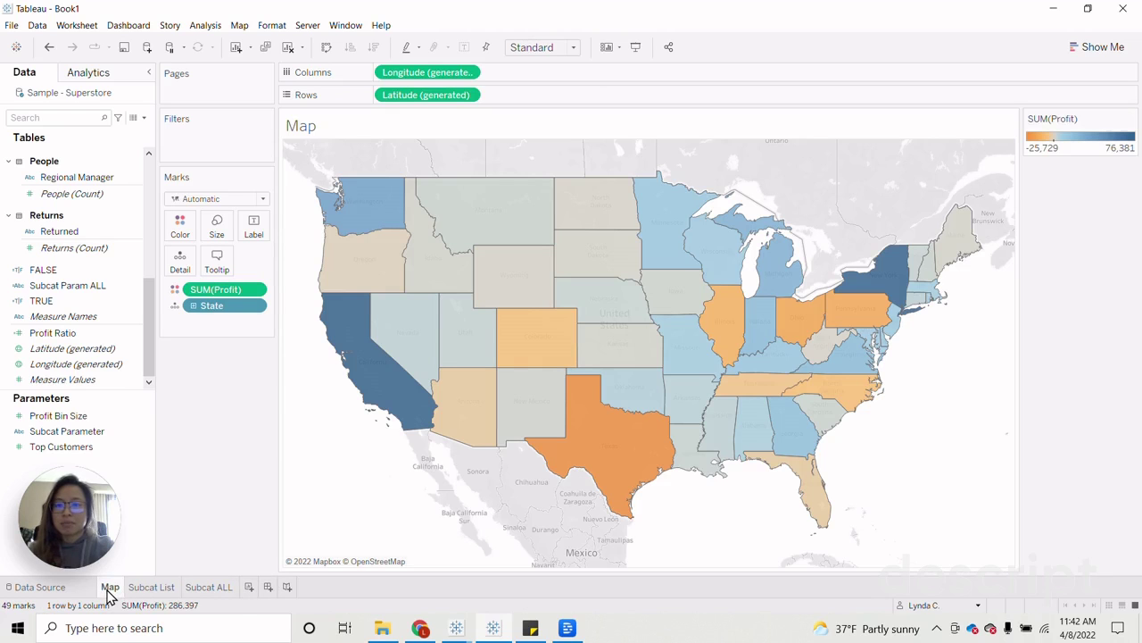
pyautogui.scroll(-5, 106, 357)
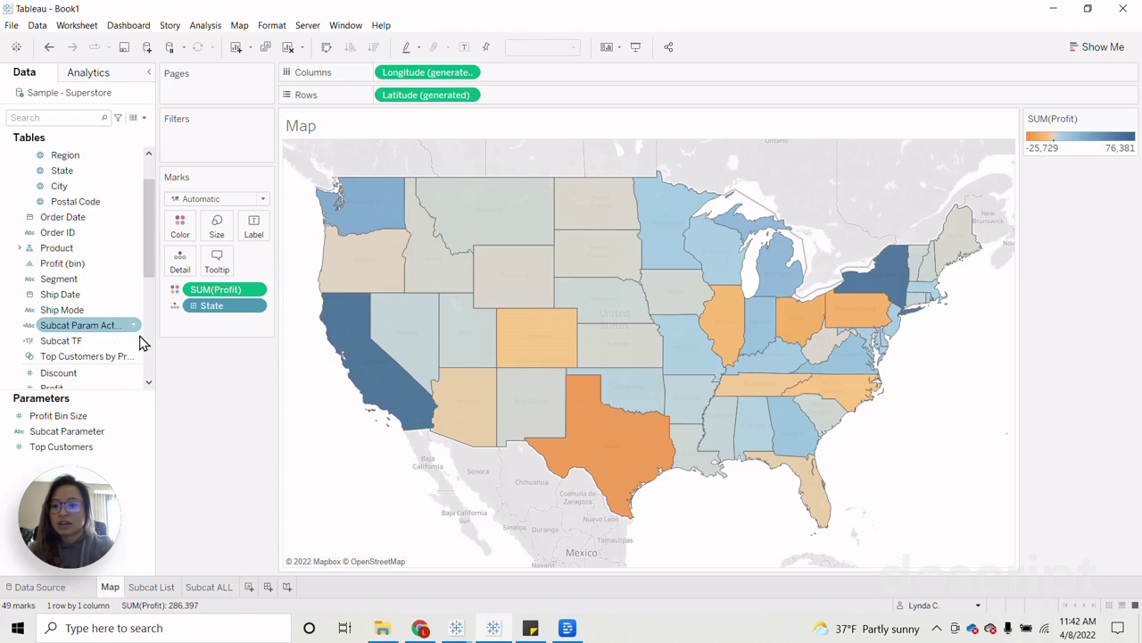
pyautogui.moveTo(93, 349); pyautogui.dragTo(222, 149)
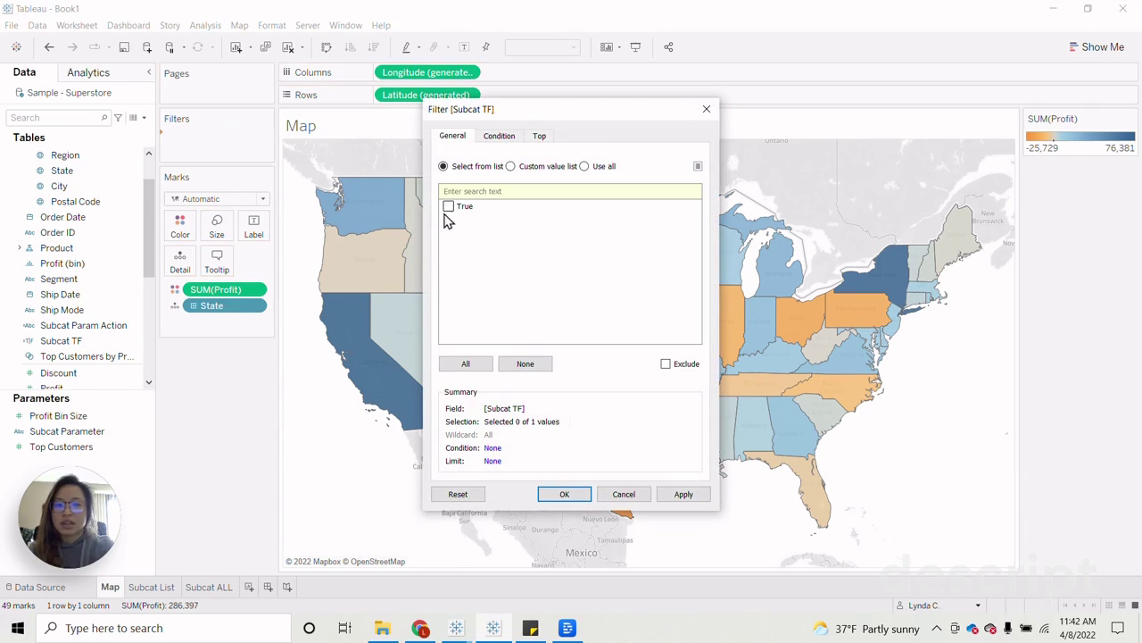
pyautogui.click(448, 205)
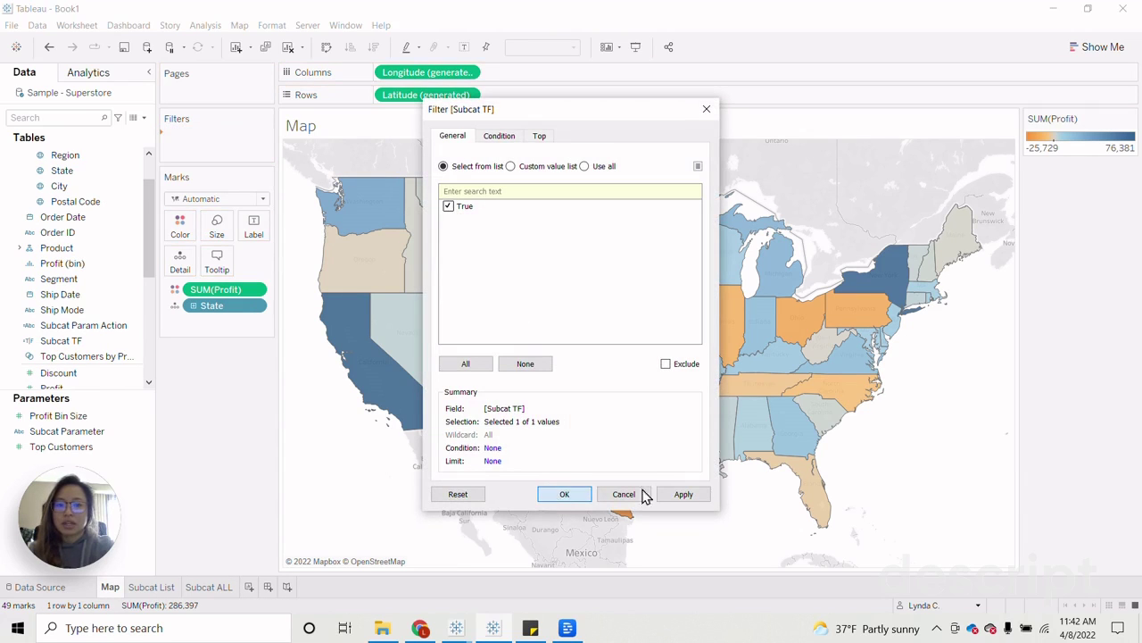
pyautogui.press('Return')
# Show the Subcat Parameter control on the map, then hide it again.
pyautogui.click(72, 431)
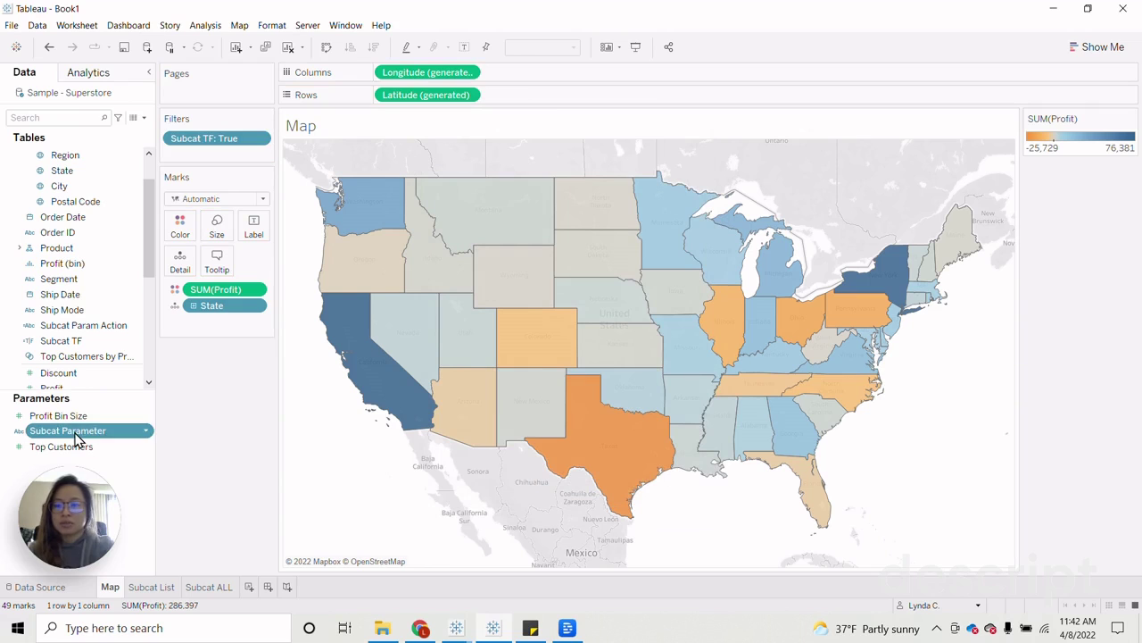
pyautogui.rightClick(76, 437)
pyautogui.click(121, 205)
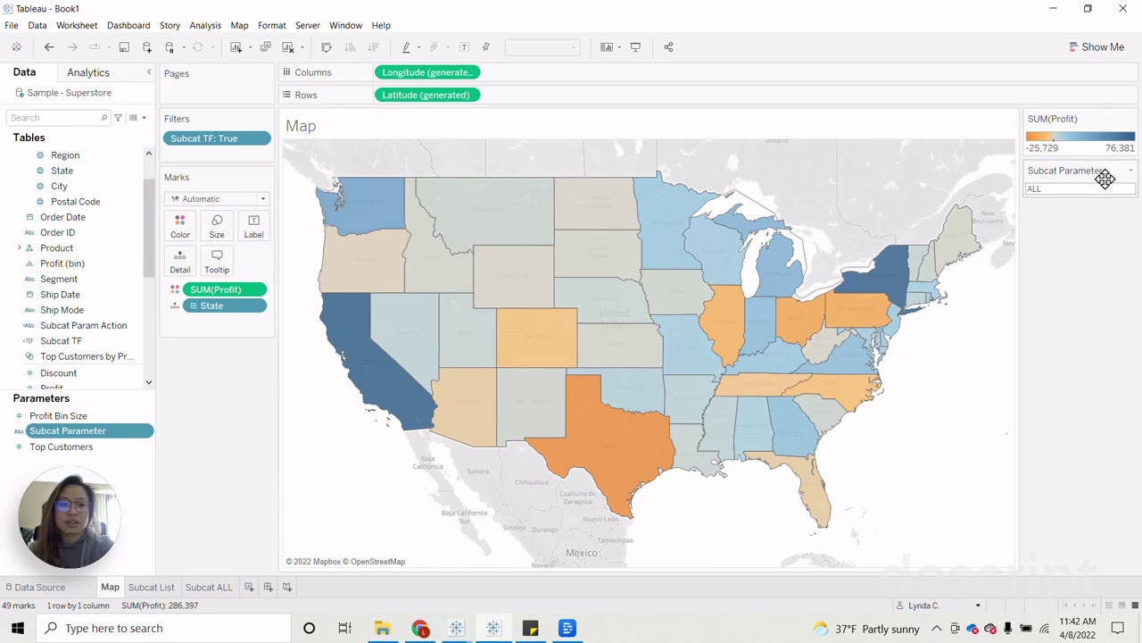
pyautogui.click(1131, 175)
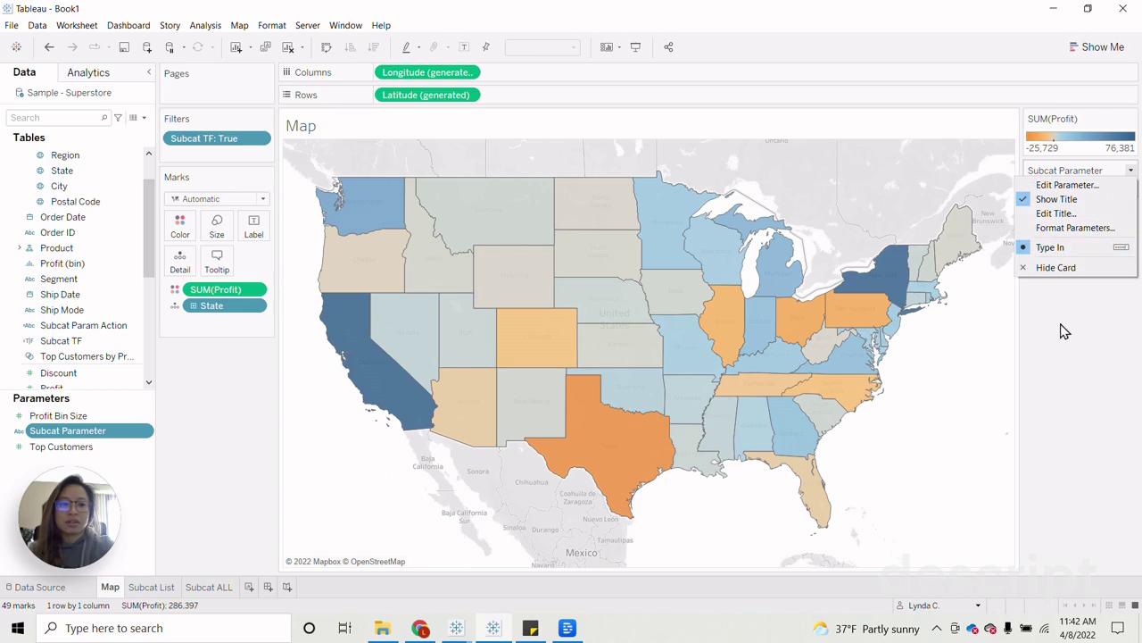
pyautogui.click(1053, 270)
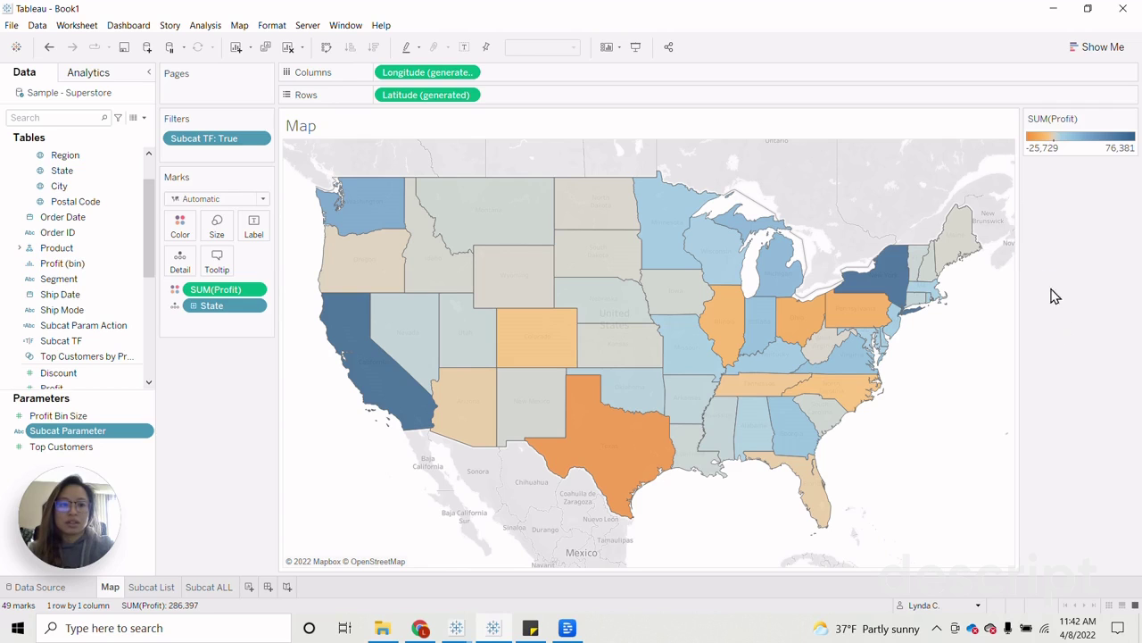
# Build a new dashboard with the Map (title hidden), Subcat List and Subcat ALL sheets.
pyautogui.click(271, 590)
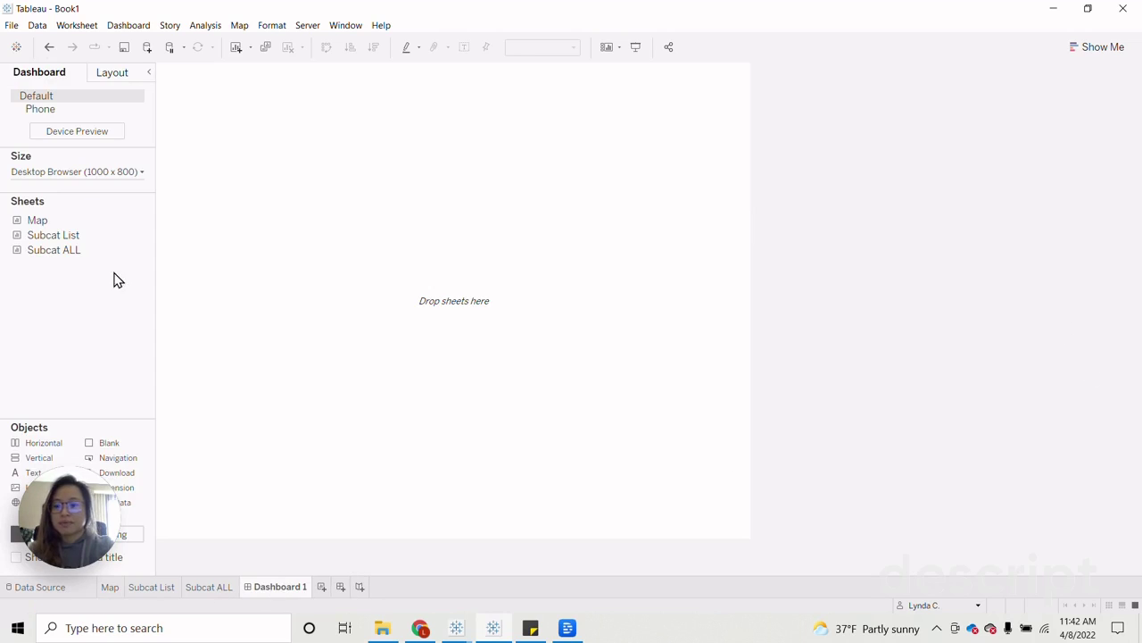
pyautogui.moveTo(44, 224)
pyautogui.mouseDown()
pyautogui.moveTo(286, 230)
pyautogui.moveTo(275, 205)
pyautogui.mouseUp()
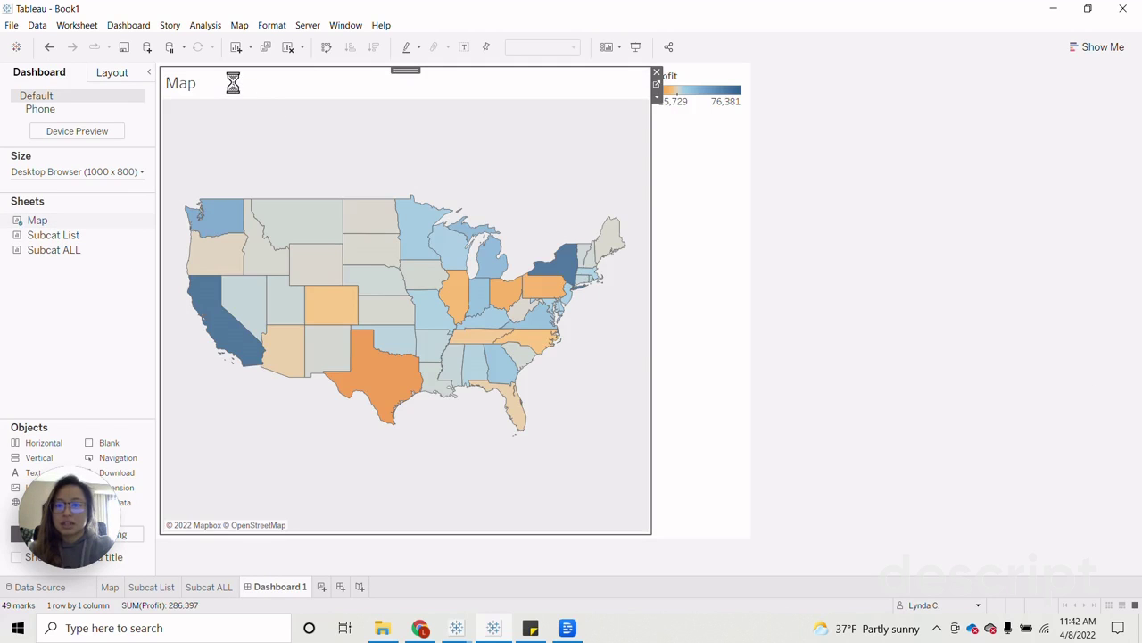
pyautogui.rightClick(232, 82)
pyautogui.click(280, 121)
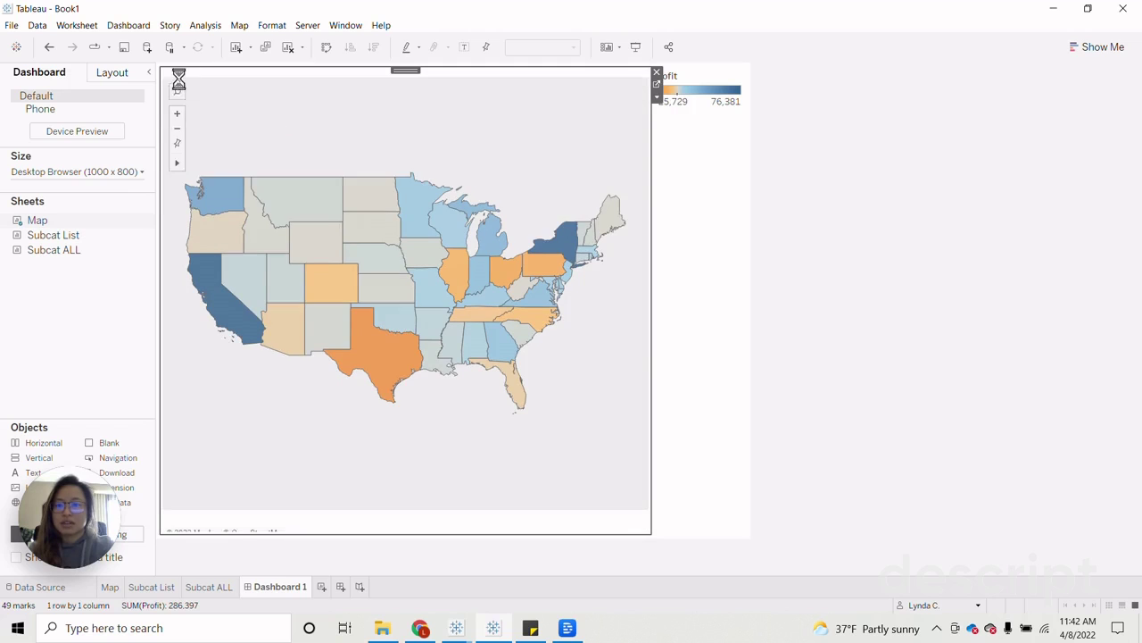
pyautogui.moveTo(51, 237)
pyautogui.mouseDown()
pyautogui.moveTo(429, 183)
pyautogui.moveTo(740, 107)
pyautogui.moveTo(691, 80)
pyautogui.moveTo(703, 126)
pyautogui.moveTo(701, 89)
pyautogui.moveTo(705, 420)
pyautogui.moveTo(697, 412)
pyautogui.mouseUp()
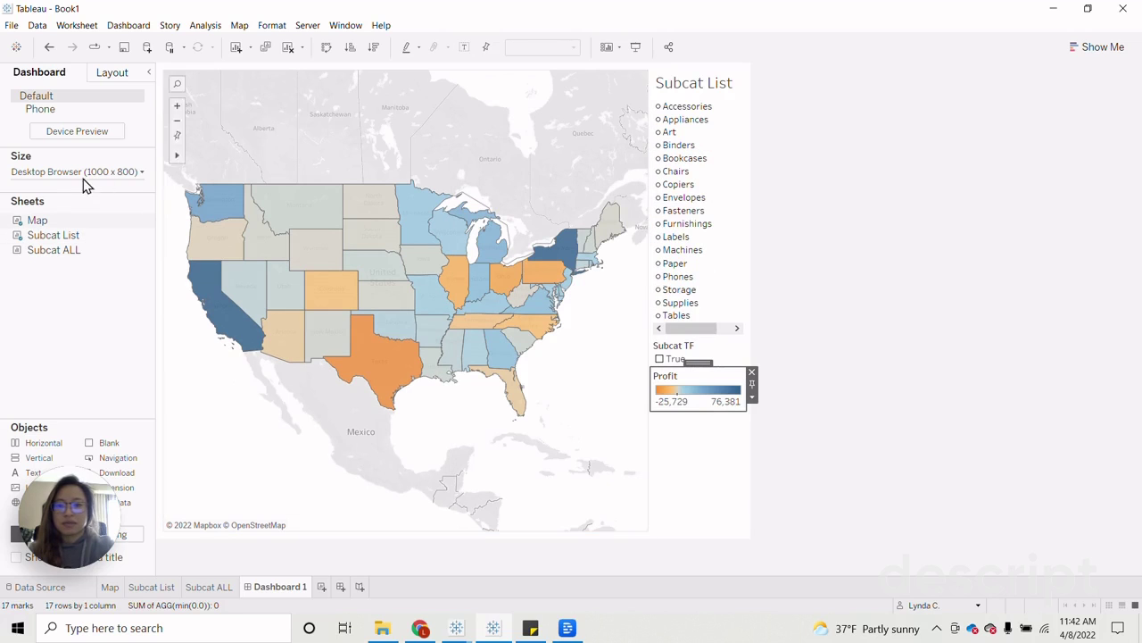
pyautogui.moveTo(46, 251); pyautogui.dragTo(699, 108)
# Hide the titles of the Subcat List and Subcat ALL sheets.
pyautogui.click(720, 183)
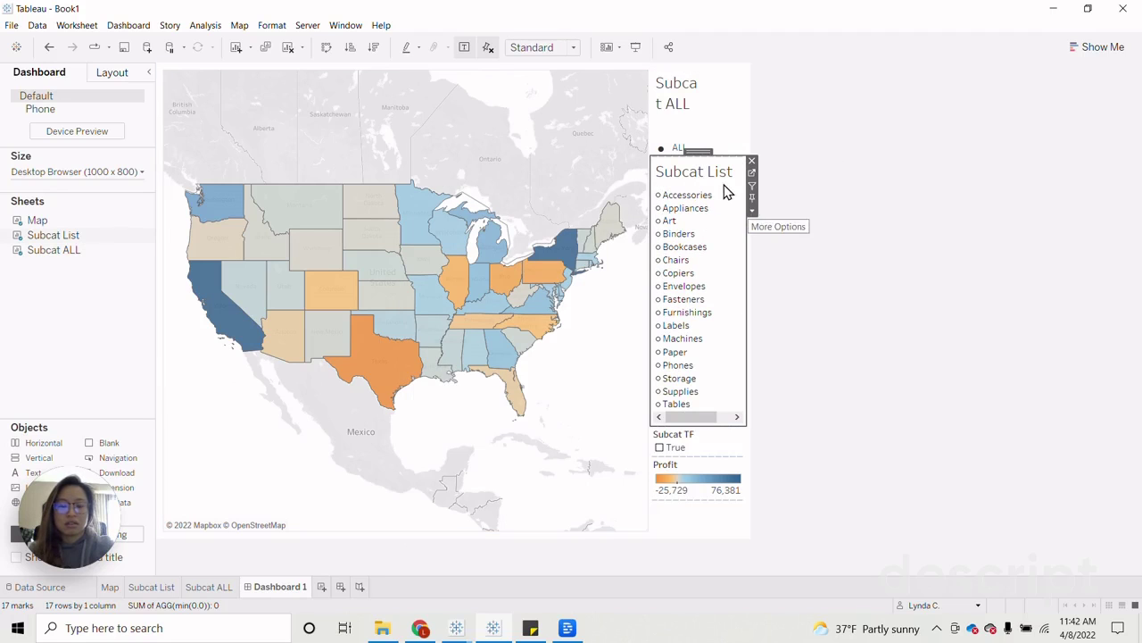
pyautogui.rightClick(718, 175)
pyautogui.click(765, 209)
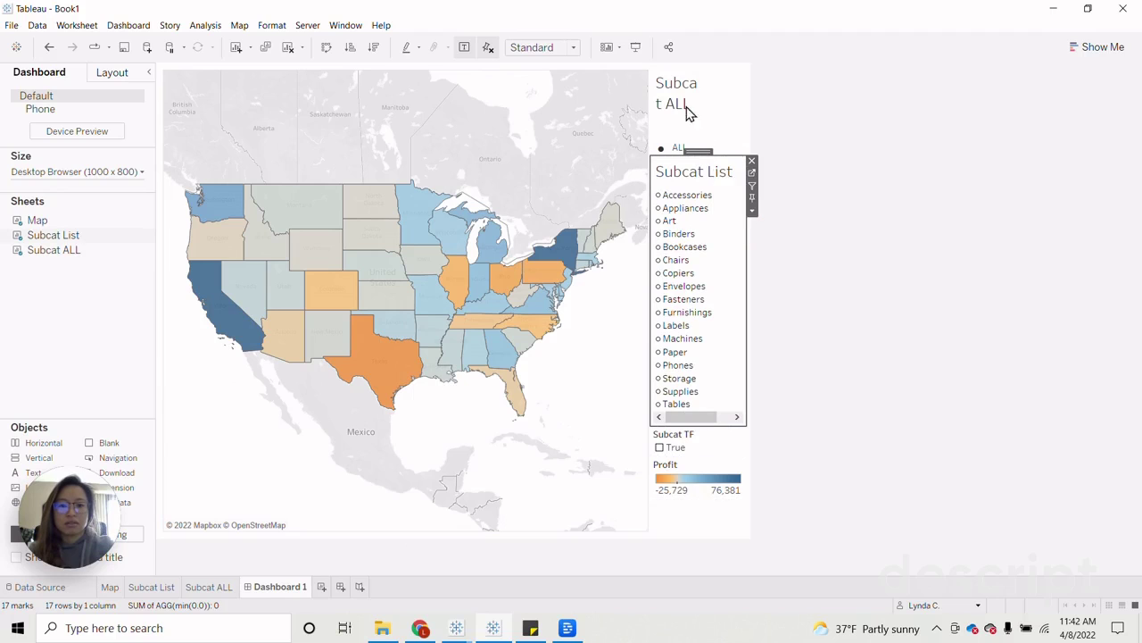
pyautogui.click(698, 111)
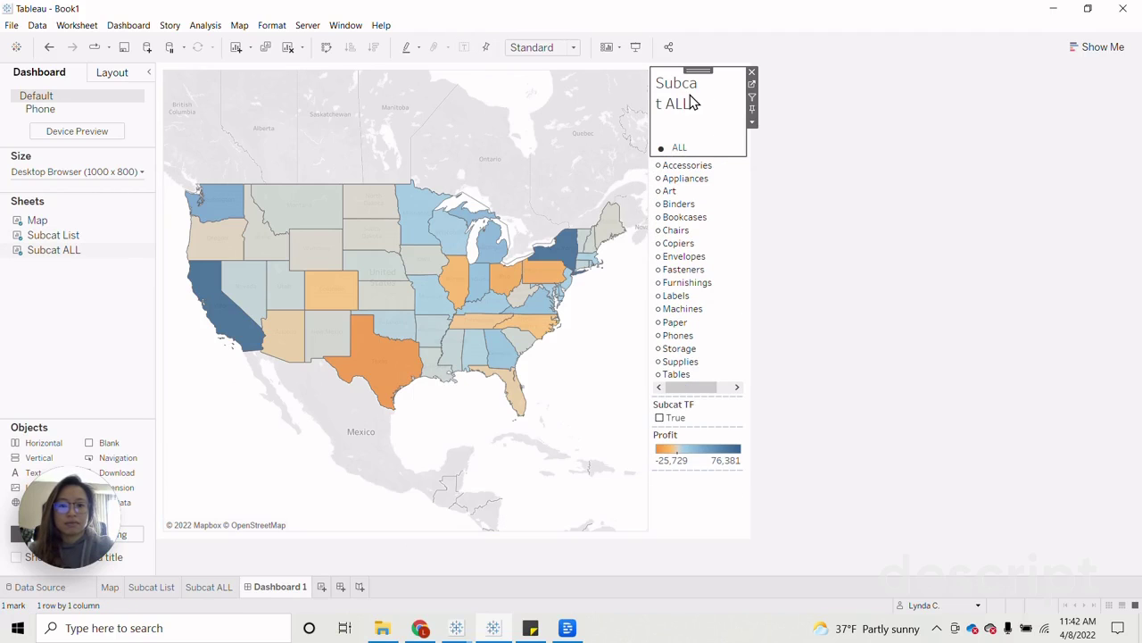
pyautogui.rightClick(694, 102)
pyautogui.click(747, 134)
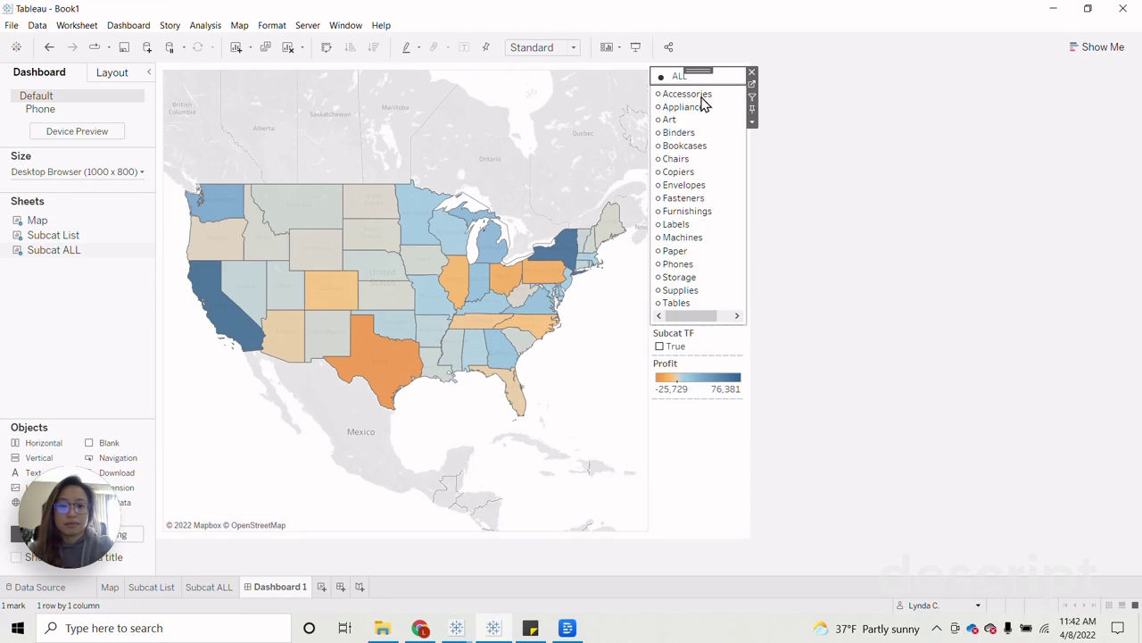
# Fit Subcat ALL to Entire View and shrink its panel to sit above the list.
pyautogui.click(752, 123)
pyautogui.moveTo(870, 166)
pyautogui.click(912, 210)
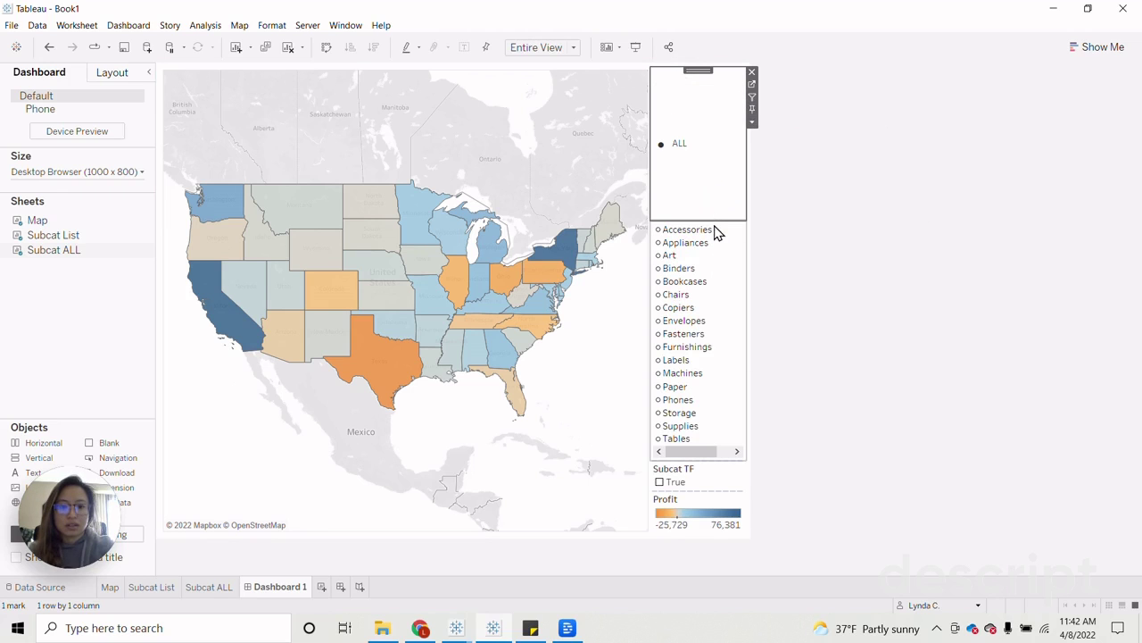
pyautogui.moveTo(716, 215); pyautogui.dragTo(706, 102)
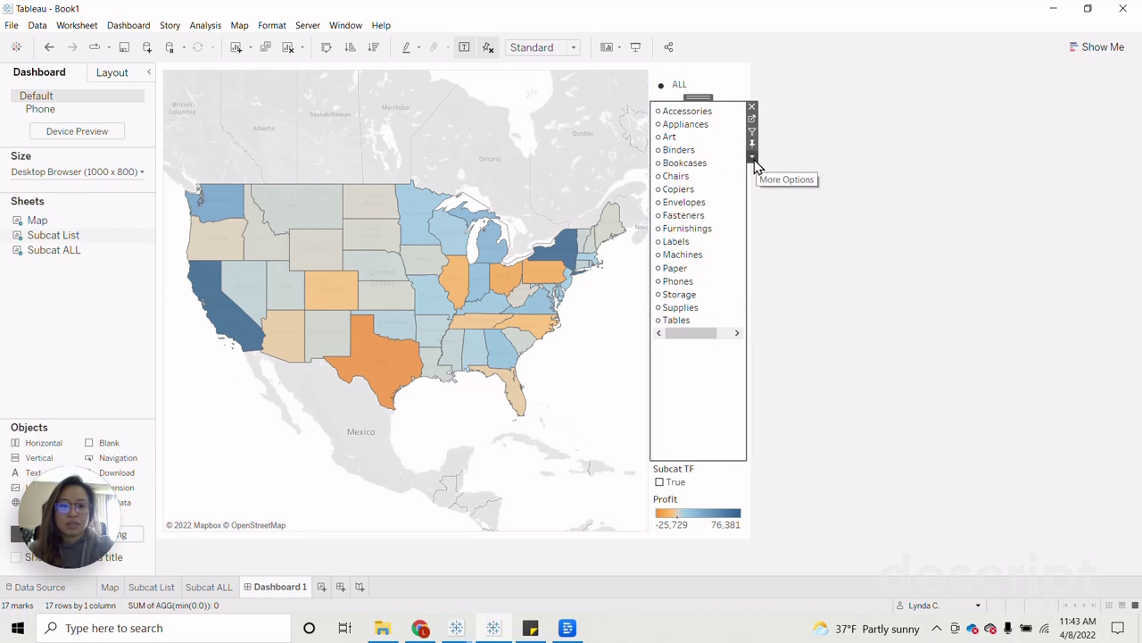
# Fit Subcat List to Entire View and enlarge it upward toward ALL.
pyautogui.click(752, 157)
pyautogui.moveTo(811, 202)
pyautogui.click(906, 245)
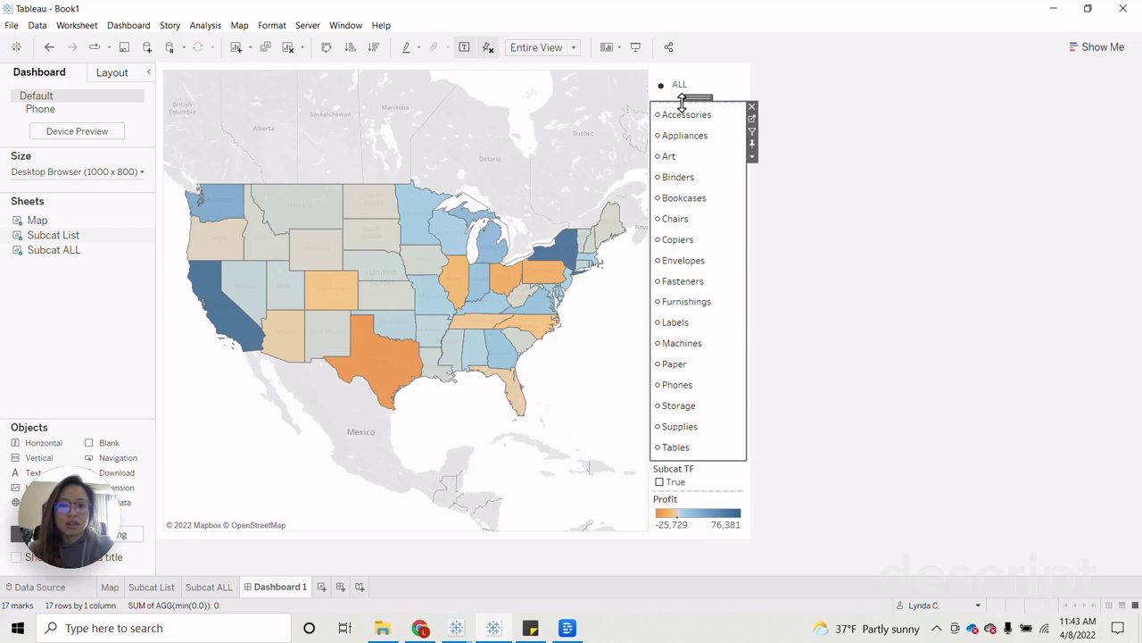
pyautogui.moveTo(690, 95); pyautogui.dragTo(678, 84)
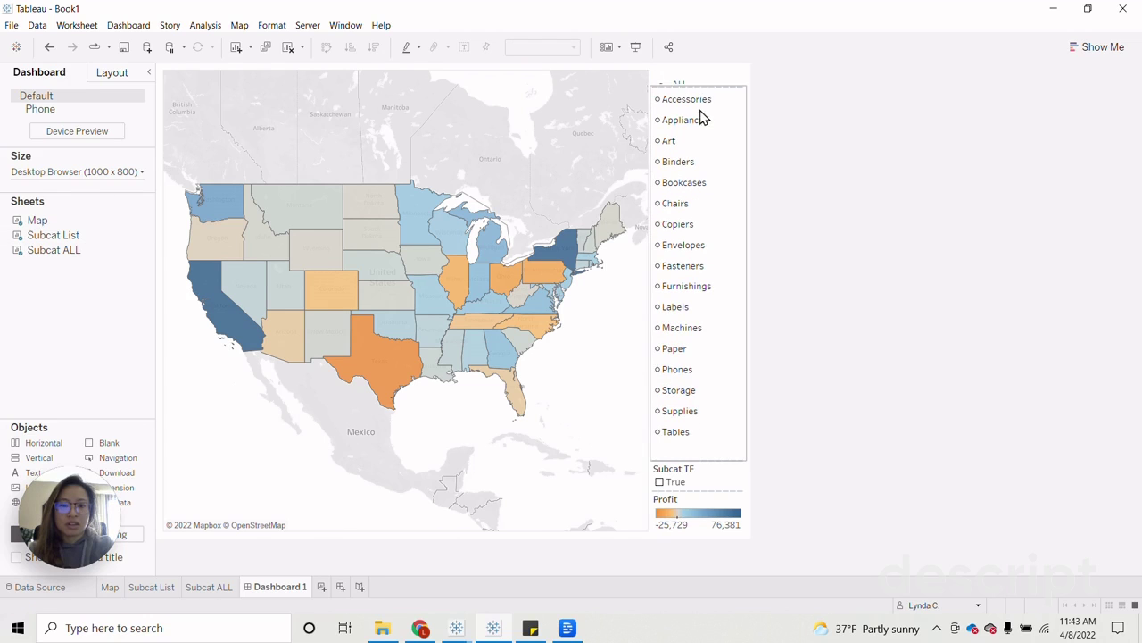
# Give Subcat List a left inner padding of 5 in the Layout settings.
pyautogui.click(738, 119)
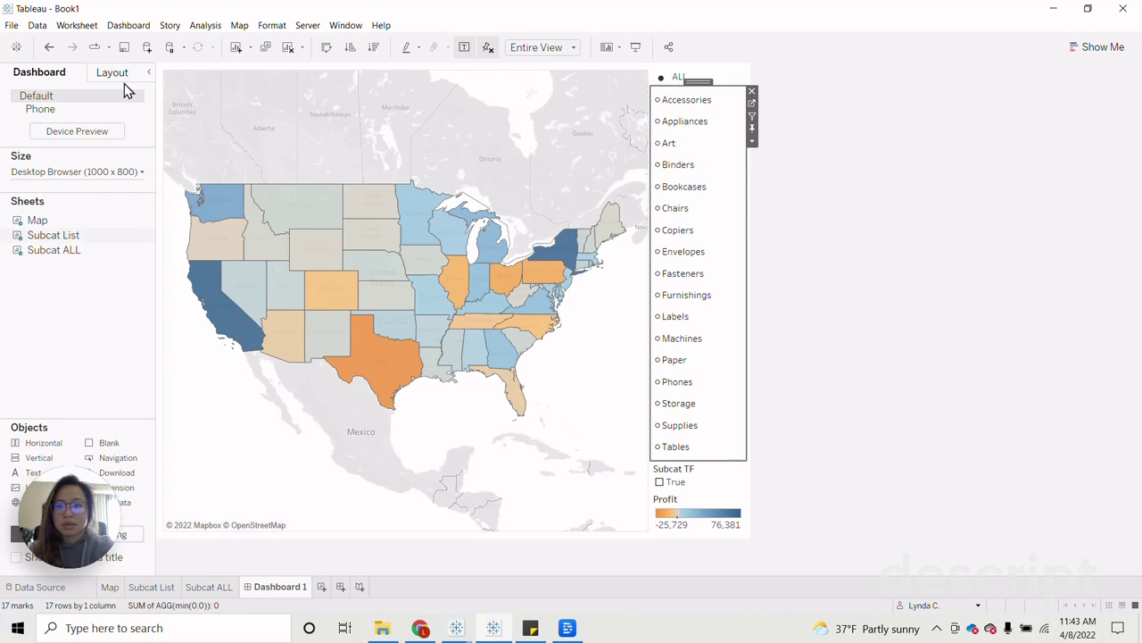
pyautogui.click(107, 75)
pyautogui.scroll(-1, 45, 383)
pyautogui.click(49, 382)
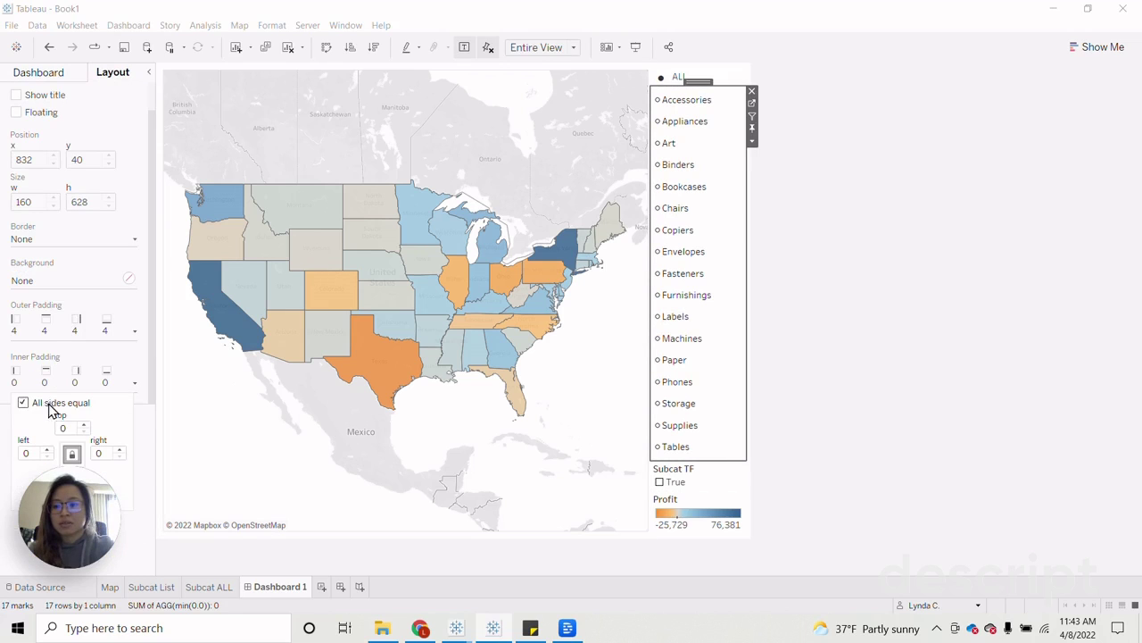
pyautogui.doubleClick(26, 452)
pyautogui.write('5')
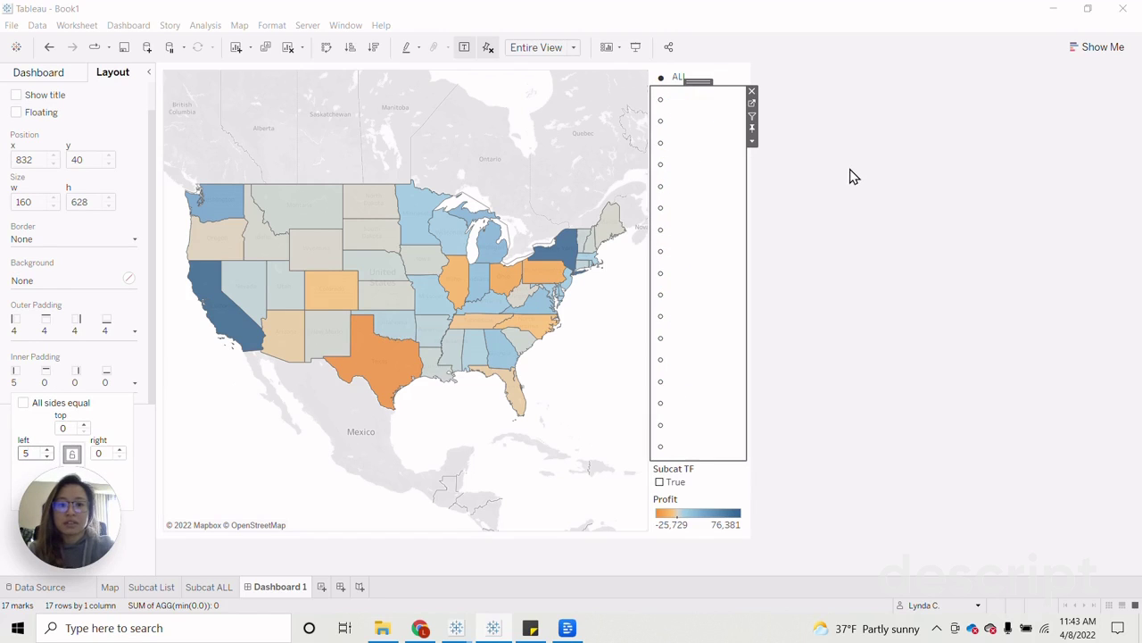
pyautogui.click(848, 170)
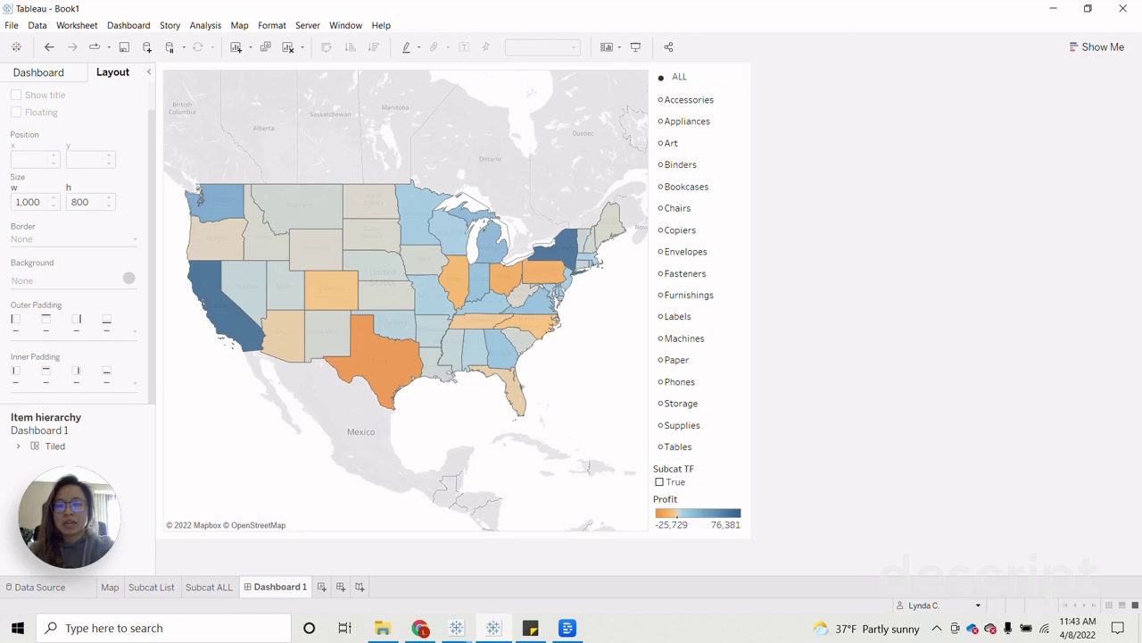
# Add Change Parameter action 'Subcat Action': source Subcat List, target Subcat Parameter, field Subcat Param Action.
pyautogui.click(130, 26)
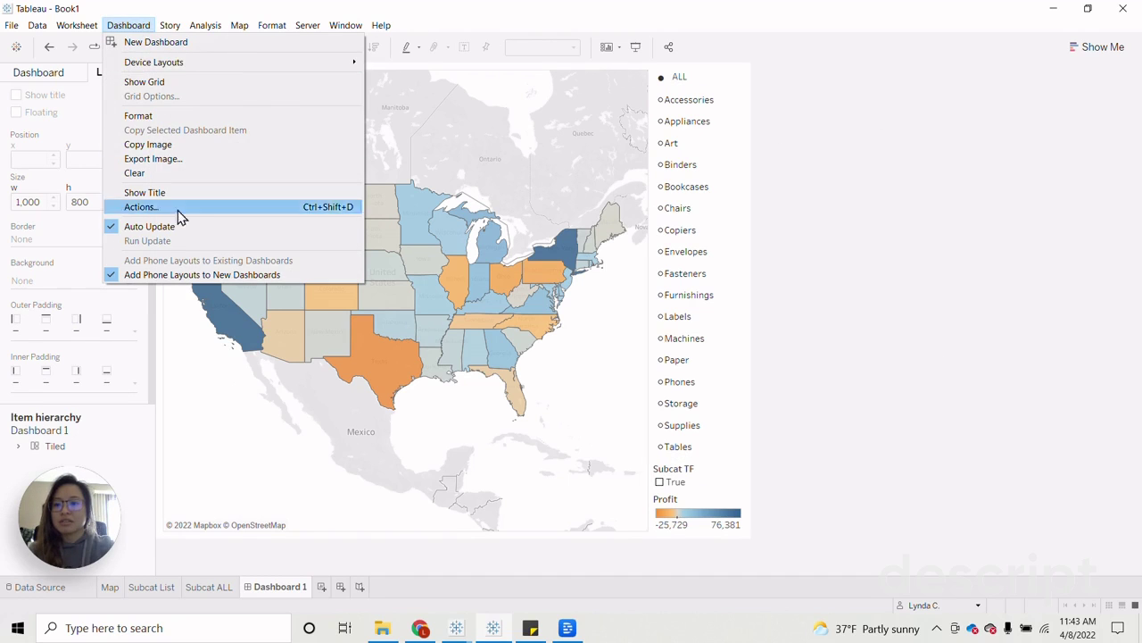
pyautogui.click(77, 191)
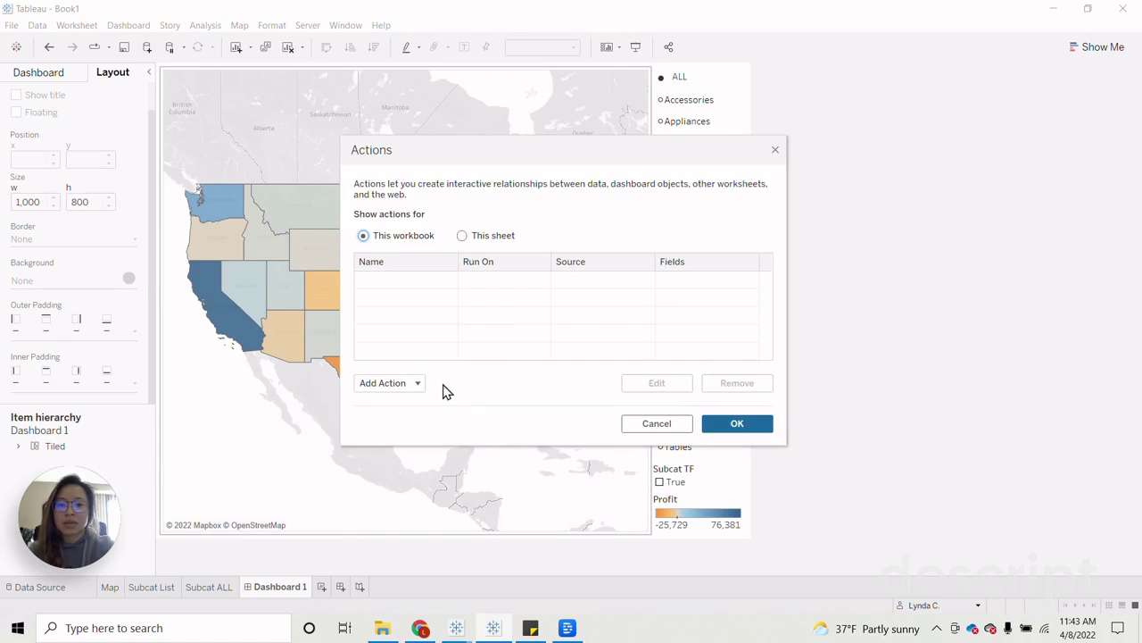
pyautogui.click(394, 384)
pyautogui.click(424, 351)
pyautogui.write('Subcat Action')
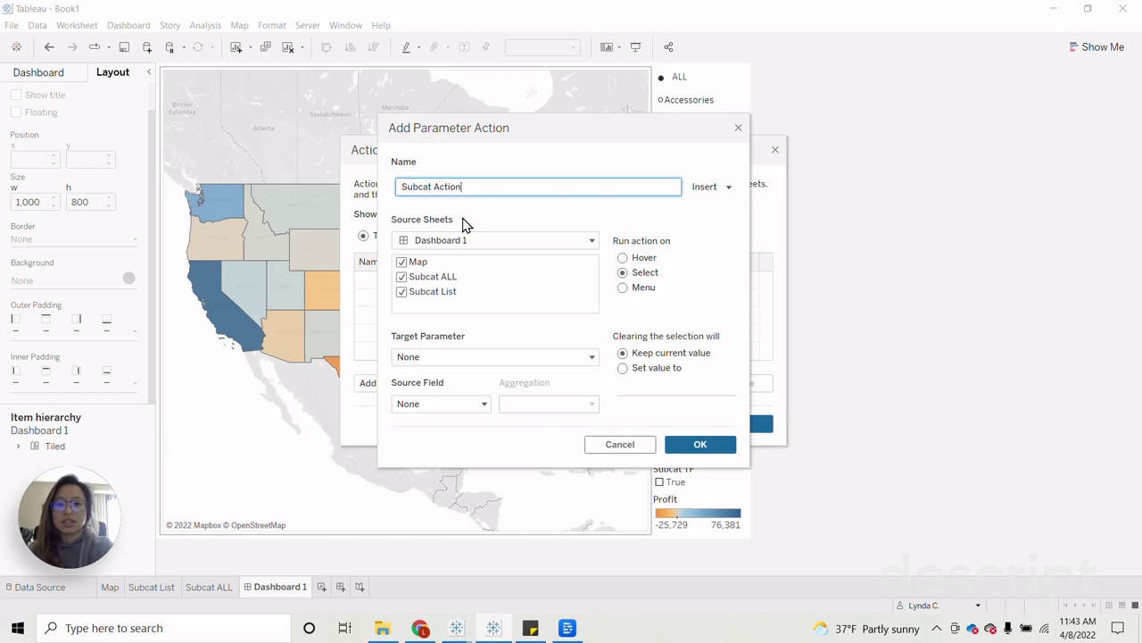
pyautogui.click(402, 261)
pyautogui.click(401, 277)
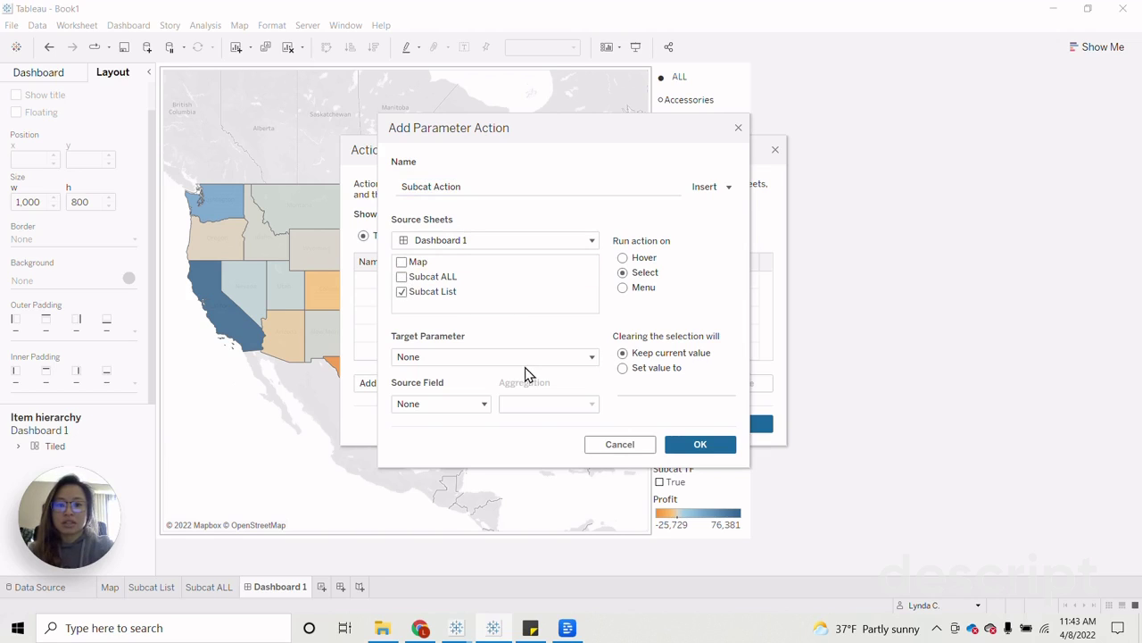
pyautogui.click(523, 359)
pyautogui.click(469, 409)
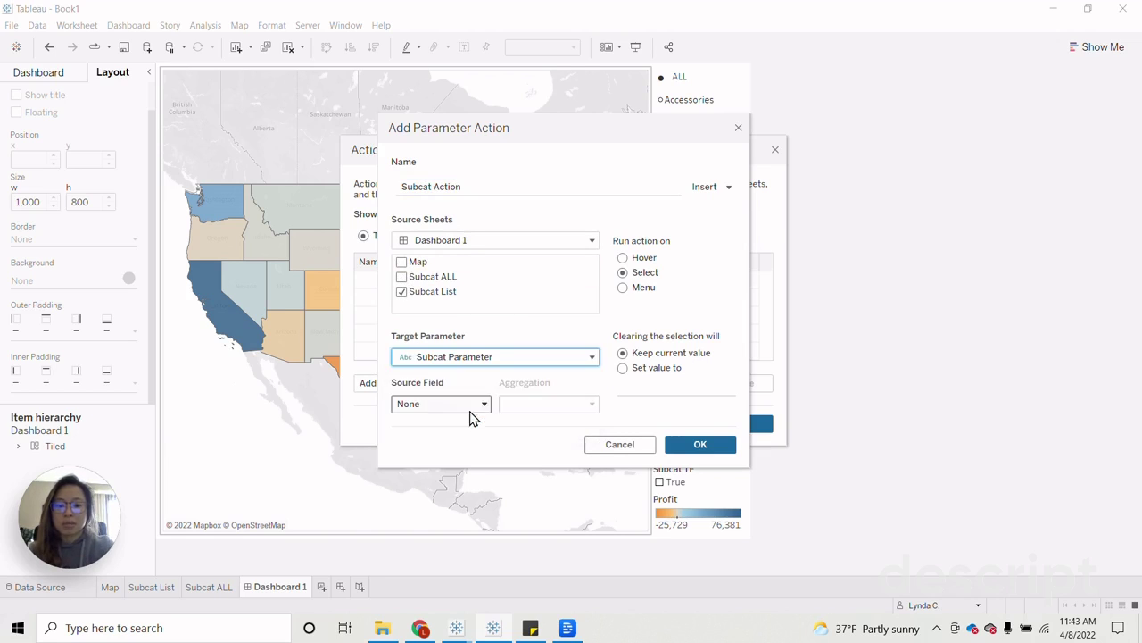
pyautogui.click(449, 403)
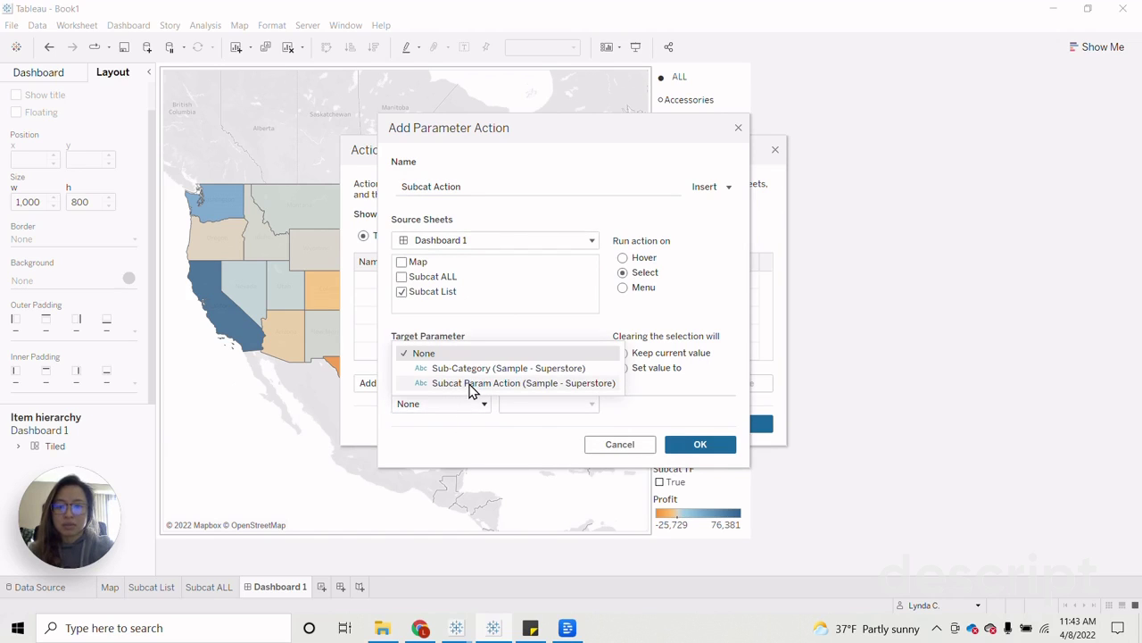
pyautogui.click(471, 383)
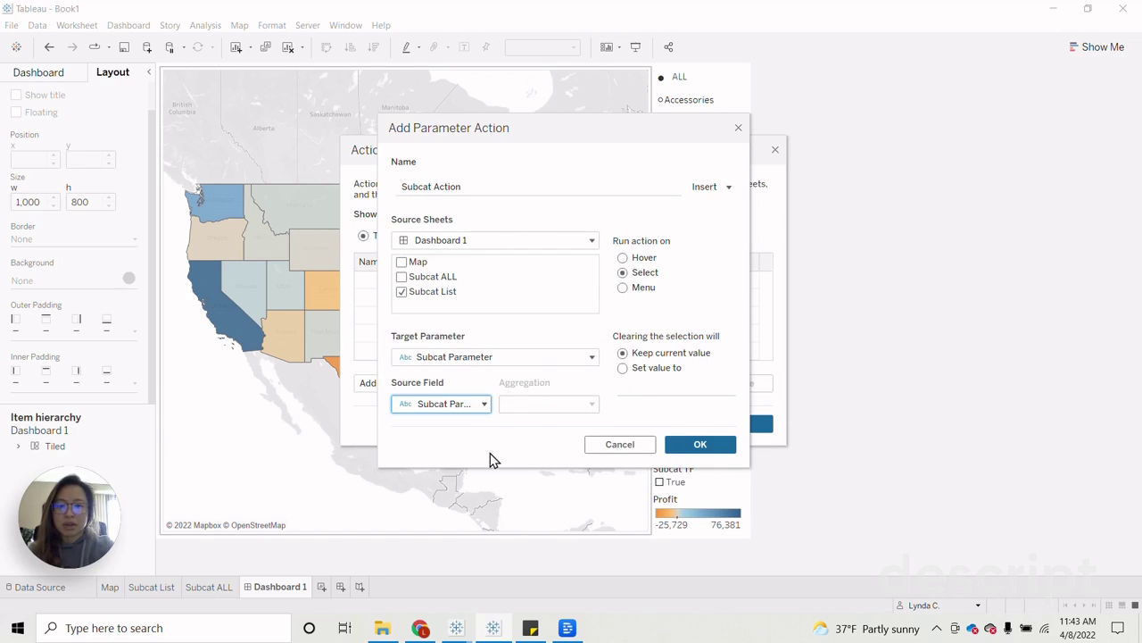
pyautogui.click(702, 448)
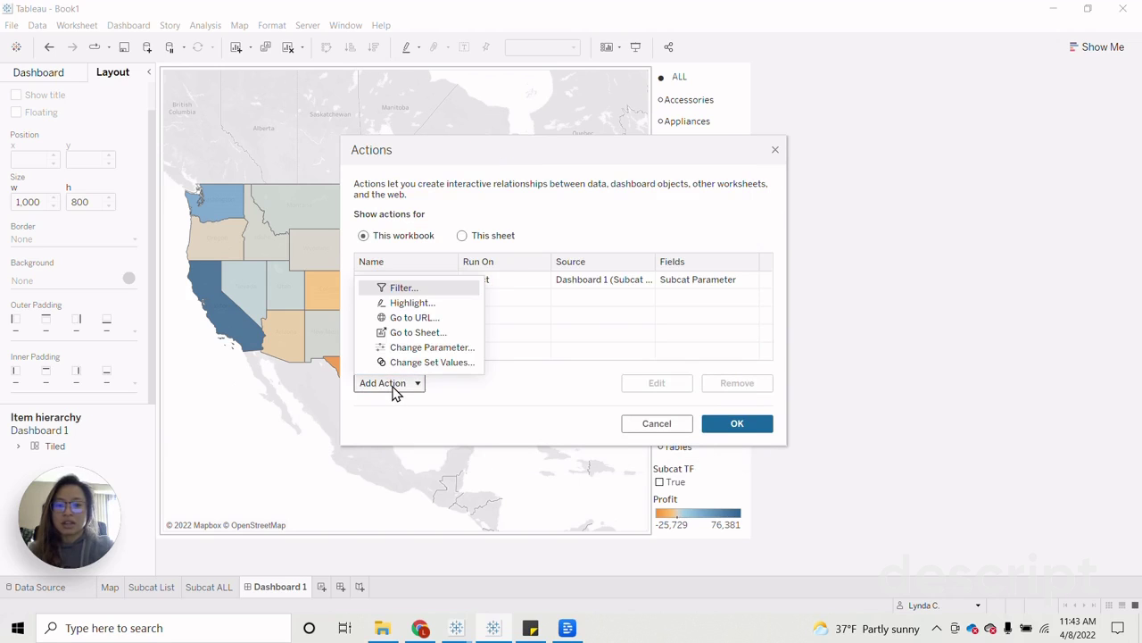
# Add Change Parameter action 'Subcat Action ALL': source Subcat ALL, target Subcat Parameter, field 'ALL'.
pyautogui.press('Escape')
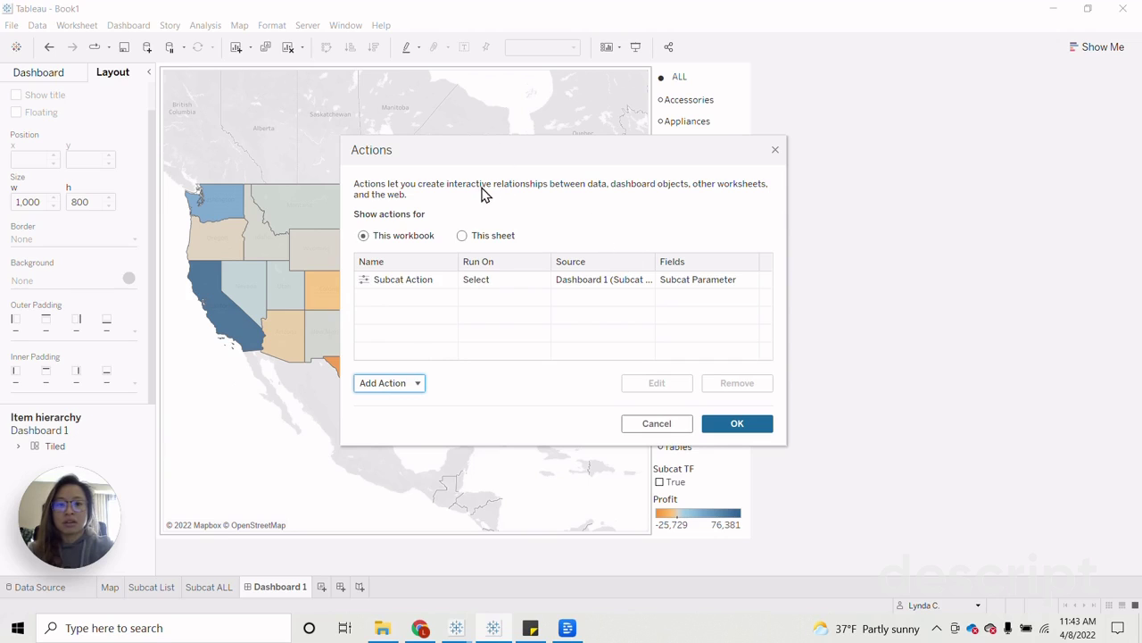
pyautogui.click(394, 387)
pyautogui.press('Escape')
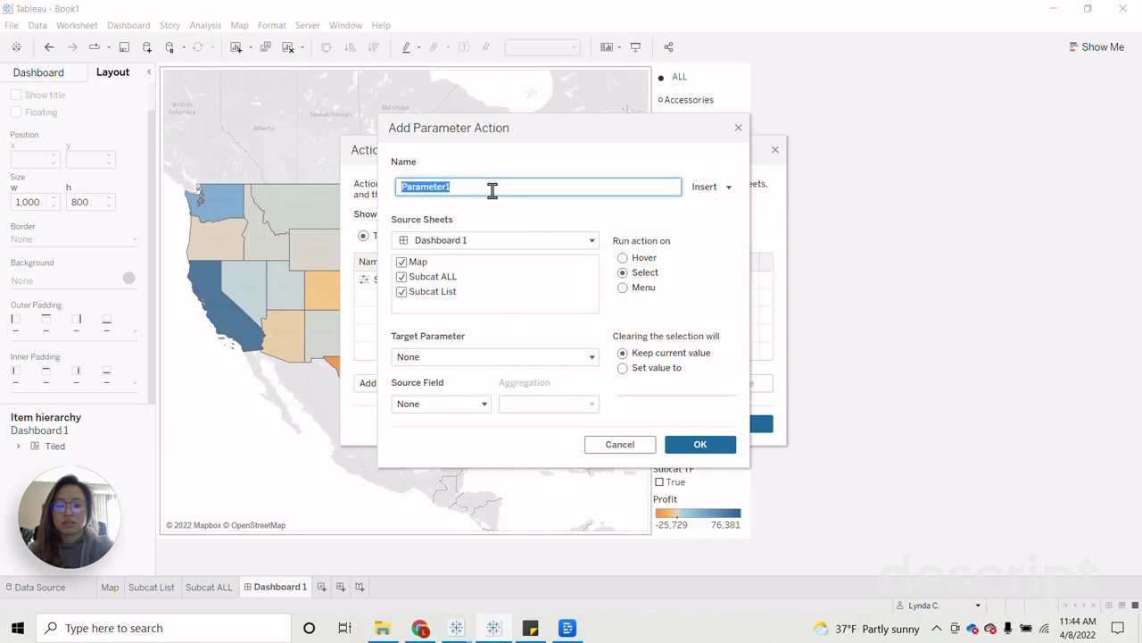
pyautogui.write('Subcat')
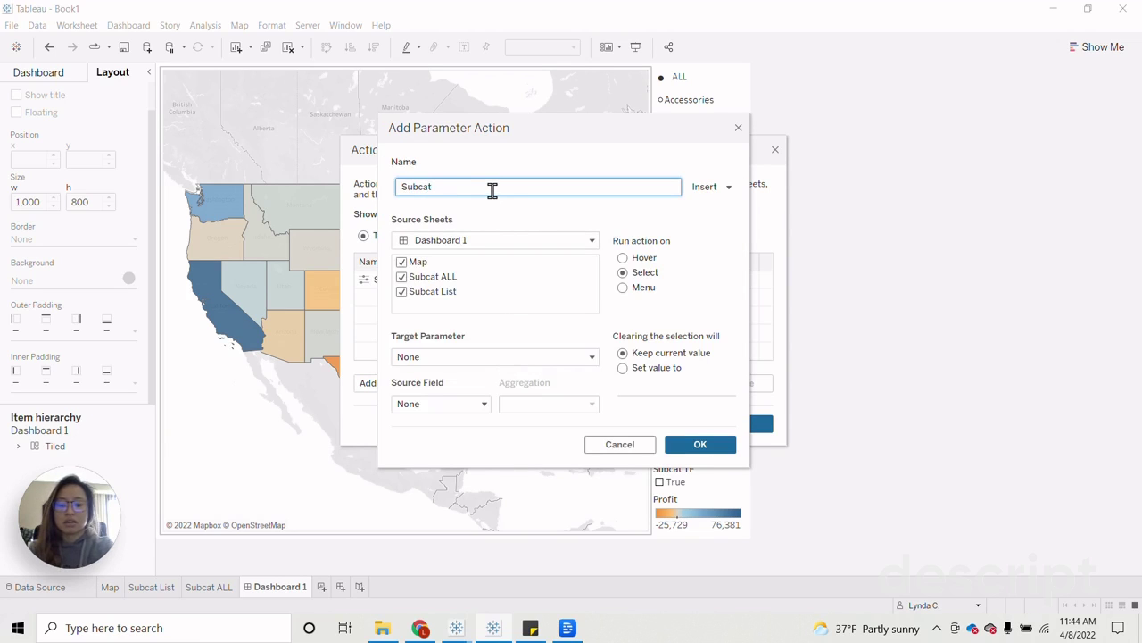
pyautogui.write(' Action ALL')
pyautogui.click(401, 261)
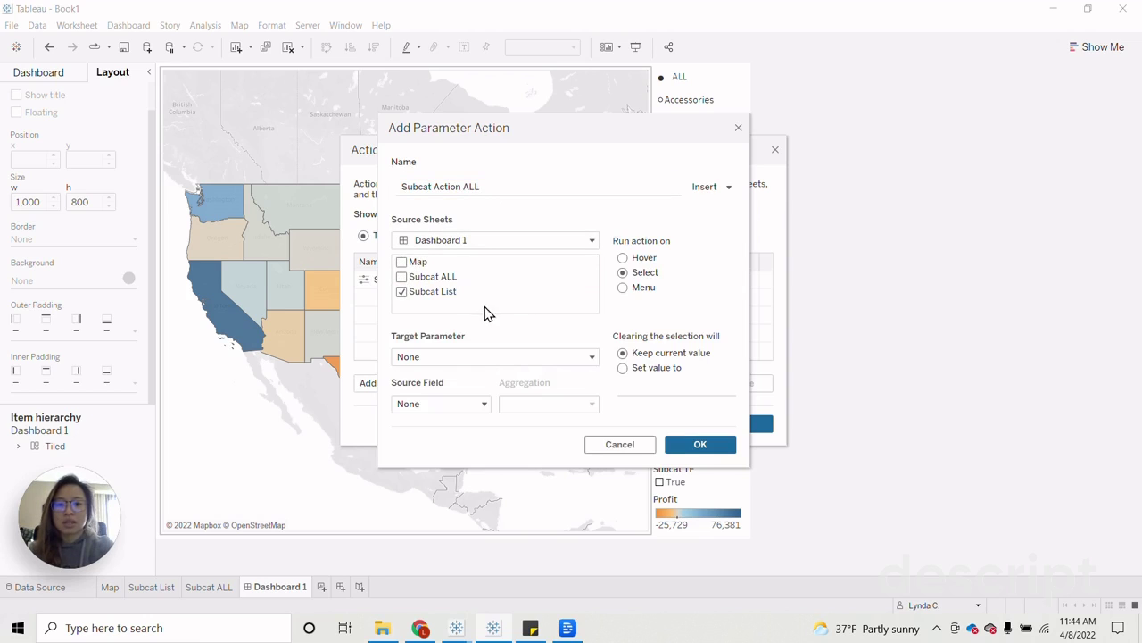
pyautogui.click(402, 278)
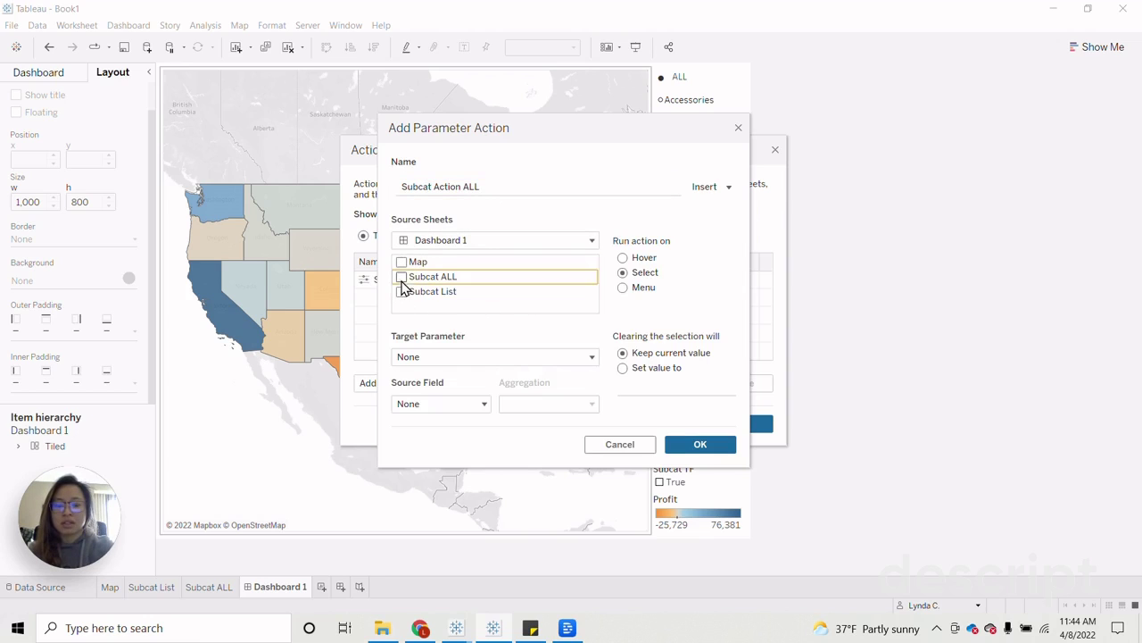
pyautogui.click(482, 360)
pyautogui.click(482, 409)
pyautogui.click(456, 408)
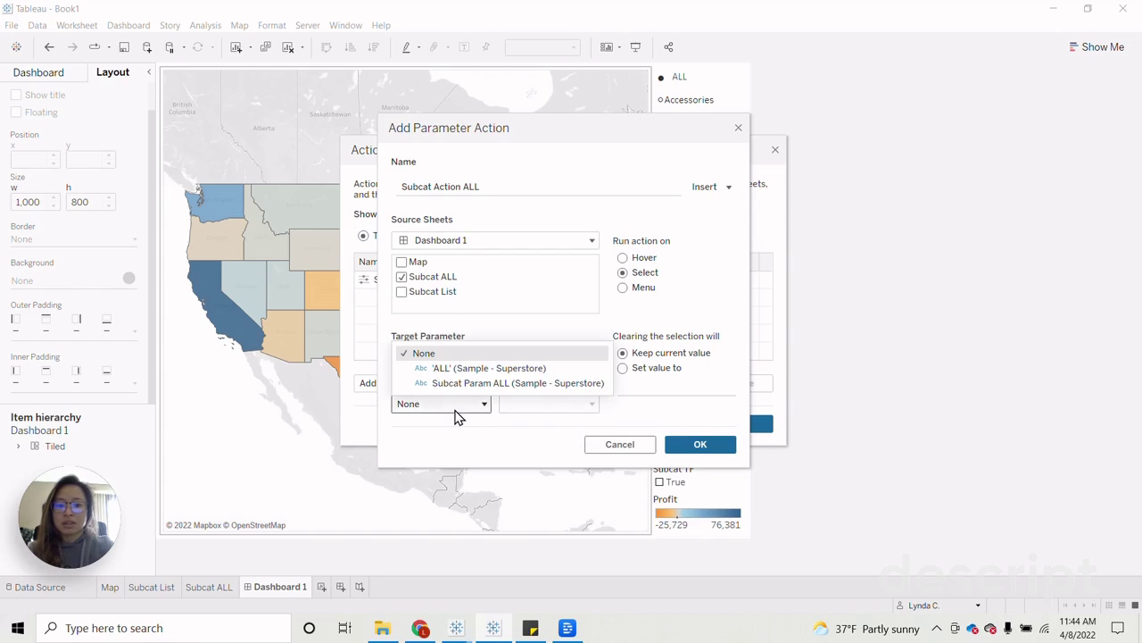
pyautogui.click(475, 370)
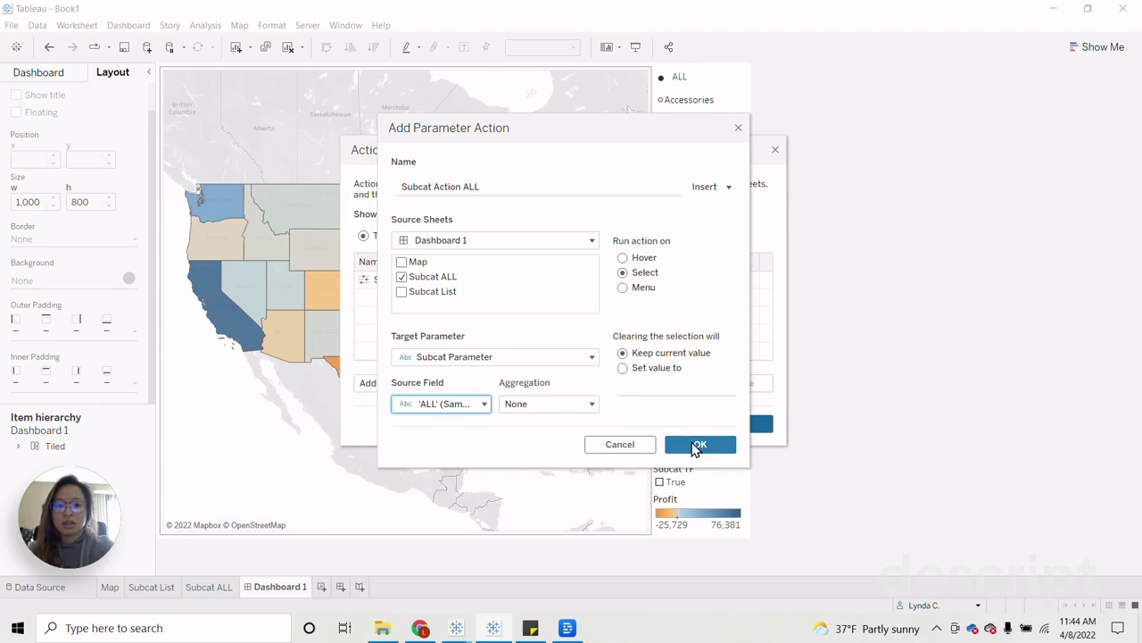
pyautogui.click(697, 445)
# Add filter action 'Deselect Subcat' from Subcat List targeting Subcat List, run on Select.
pyautogui.click(389, 383)
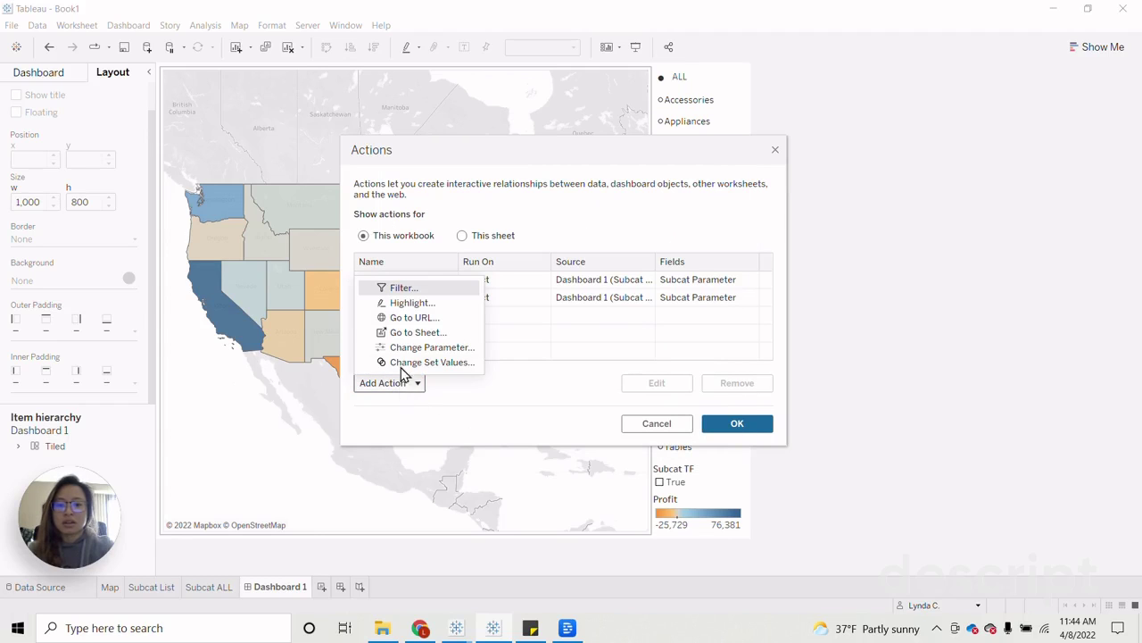
pyautogui.press('Escape')
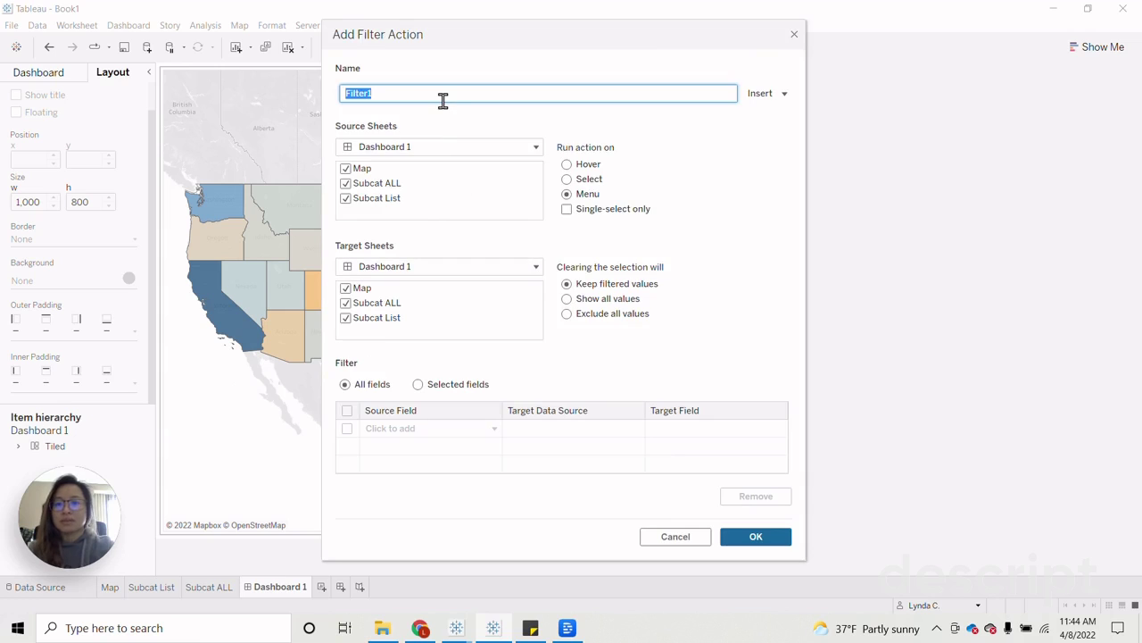
pyautogui.write('Deslect Subcat')
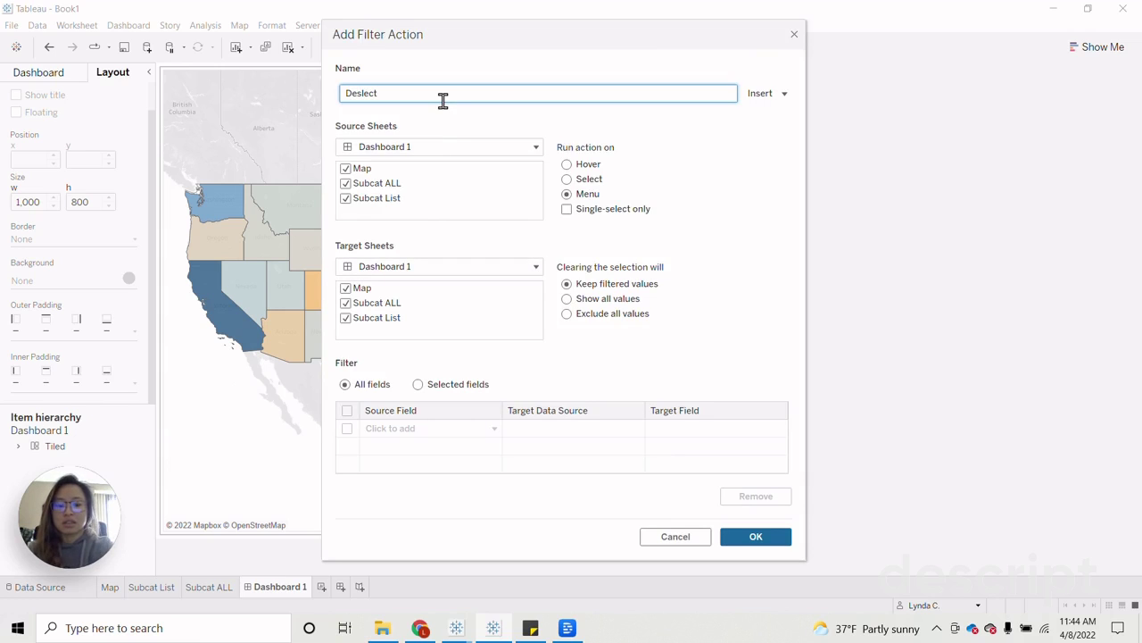
pyautogui.click(346, 168)
pyautogui.click(346, 184)
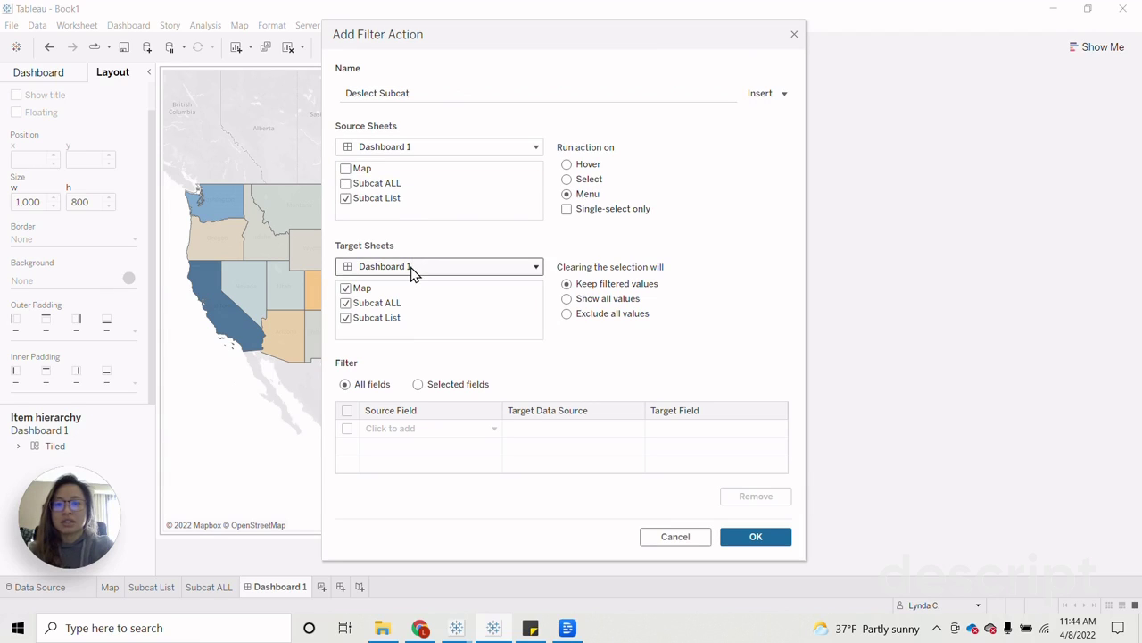
pyautogui.click(412, 268)
pyautogui.click(428, 347)
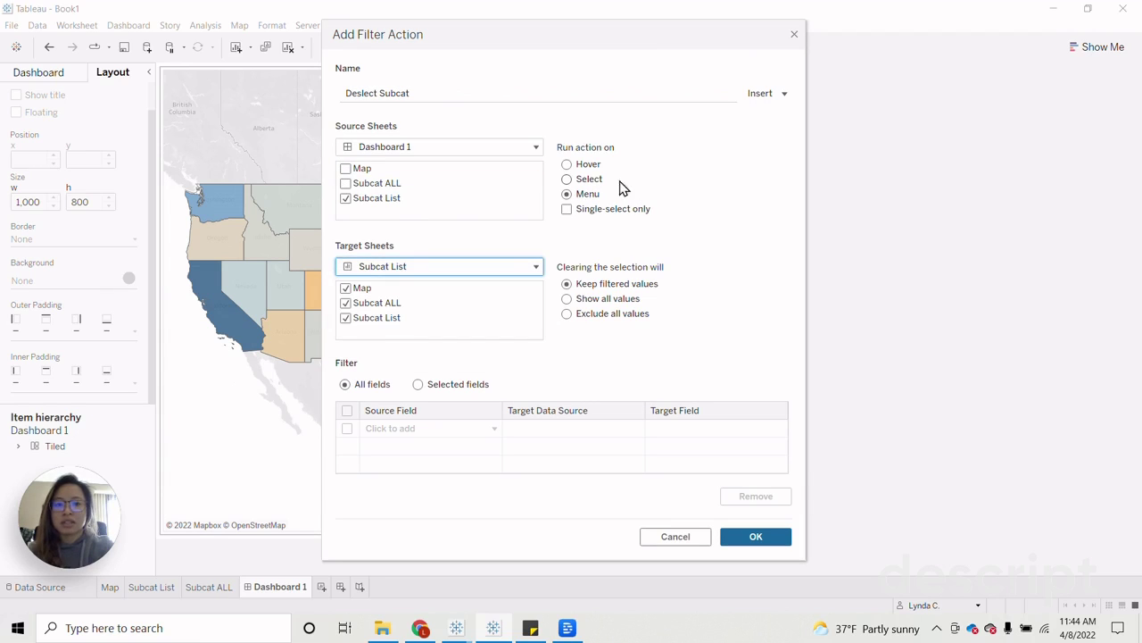
pyautogui.click(591, 183)
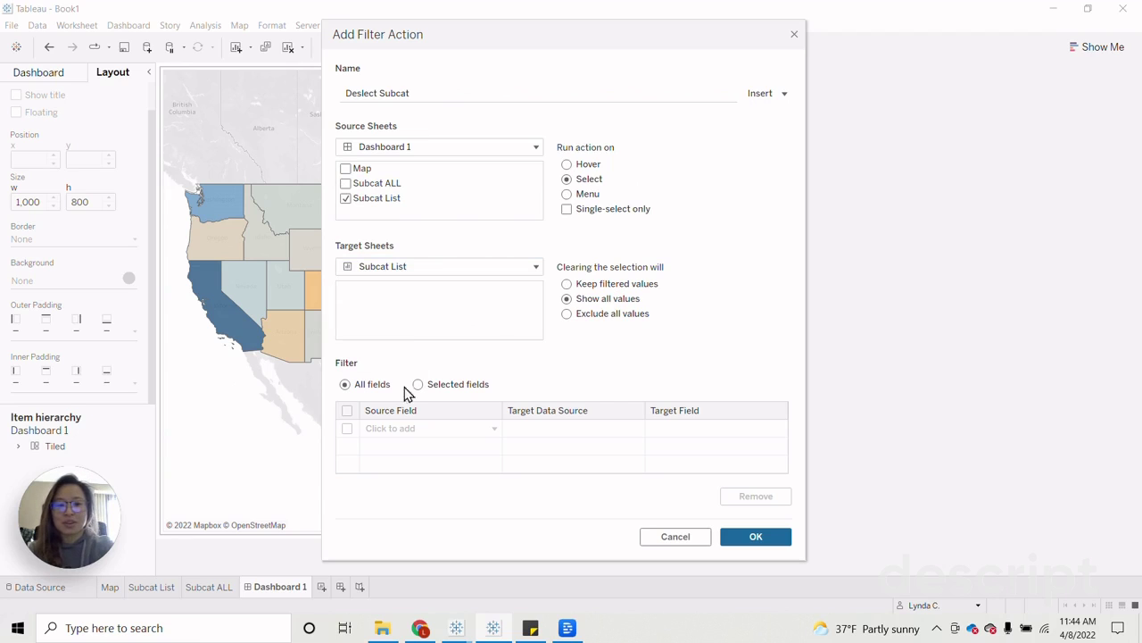
# Filter on selected fields, mapping source TRUE to target FALSE, and save the action.
pyautogui.click(458, 386)
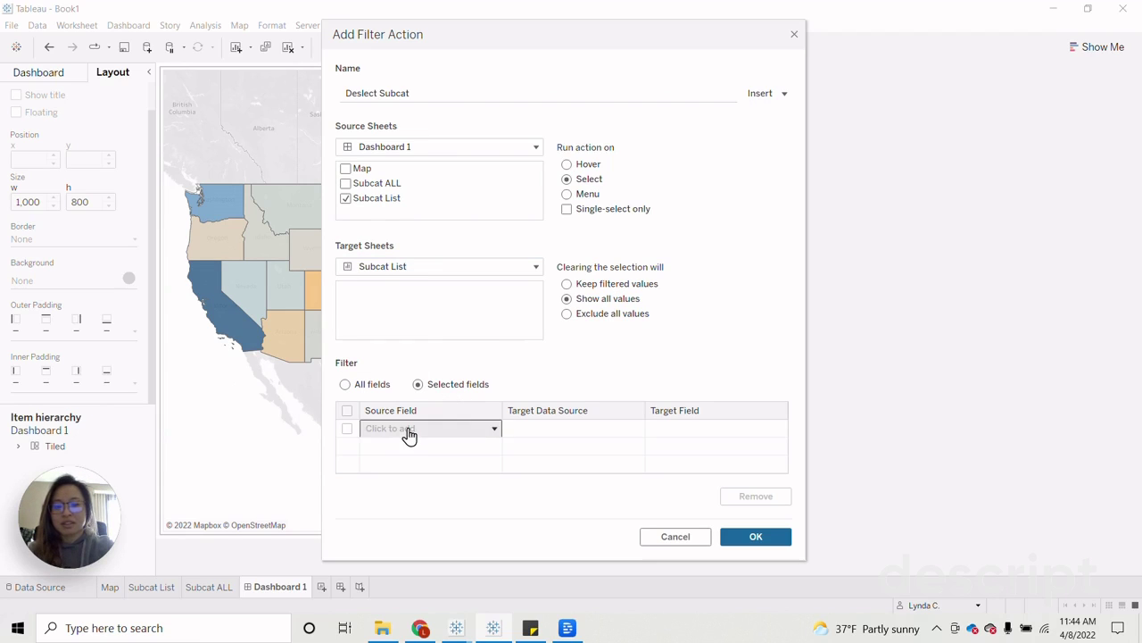
pyautogui.click(409, 432)
pyautogui.click(435, 411)
pyautogui.write('r')
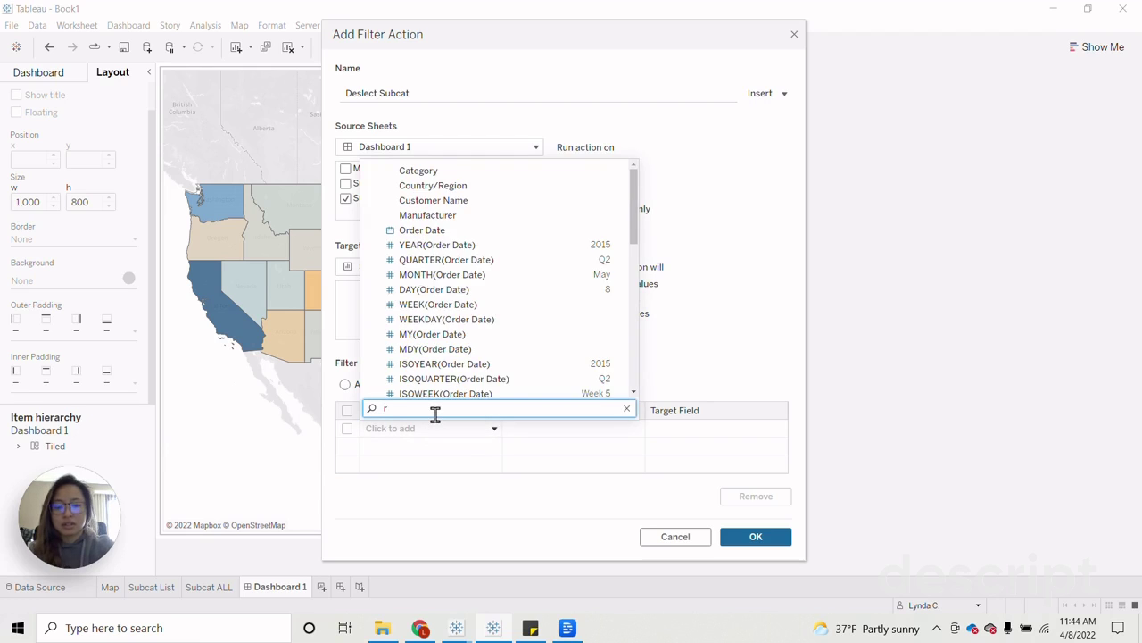
pyautogui.write('r')
pyautogui.click(445, 384)
pyautogui.click(696, 432)
pyautogui.click(668, 473)
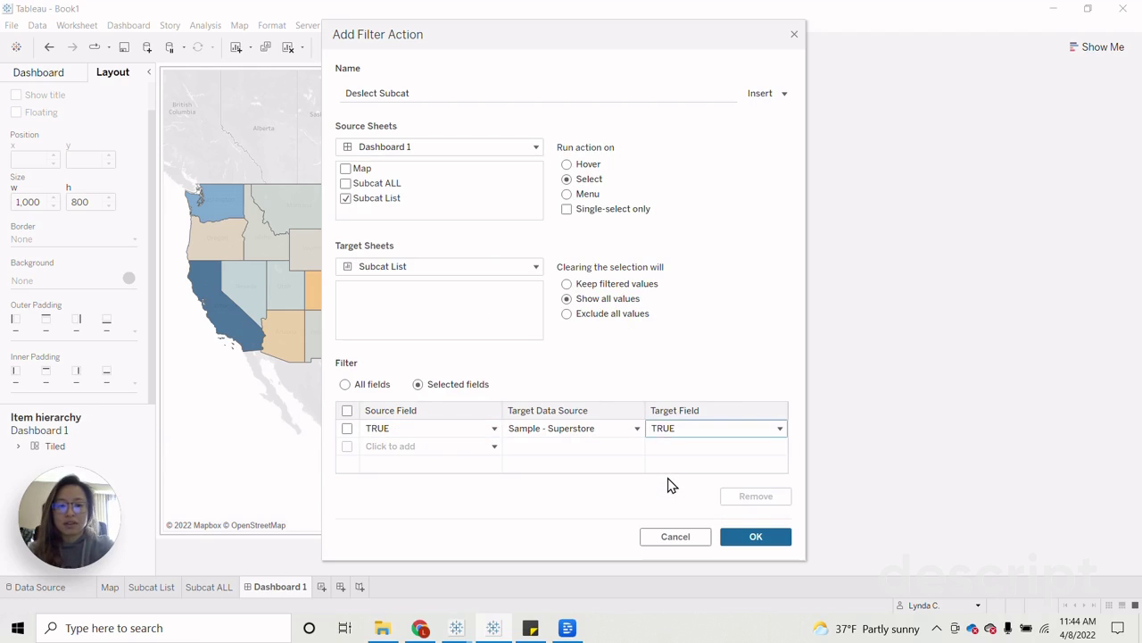
pyautogui.click(756, 537)
pyautogui.click(377, 384)
pyautogui.press('Escape')
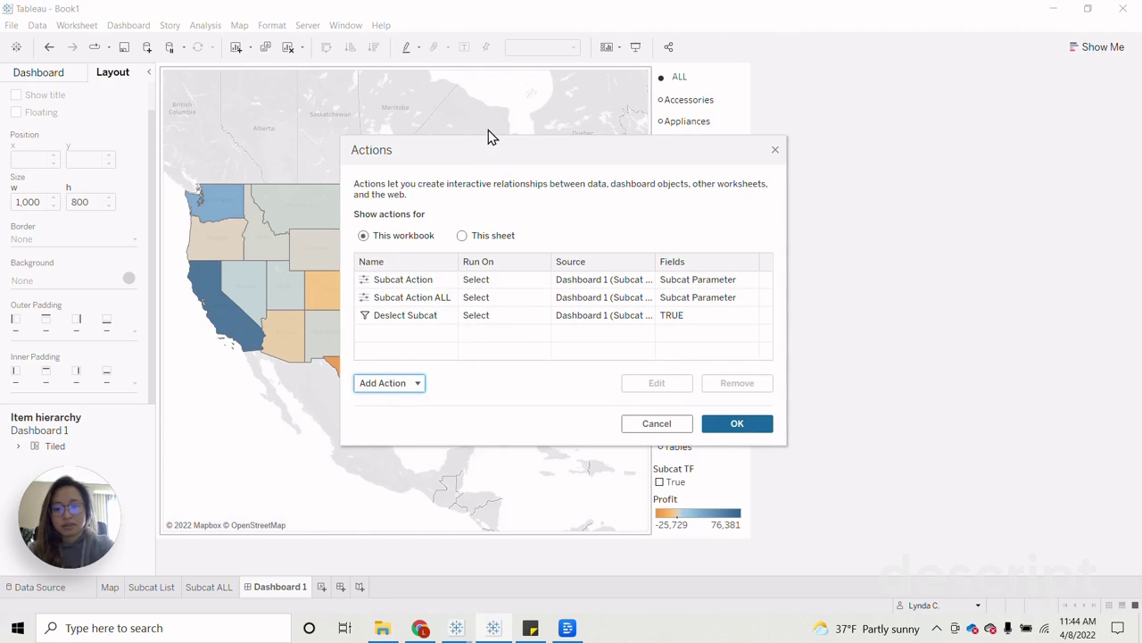
# Create a filter action 'Deselect Subcat ALL' with Subcat ALL as the only source, run on Select.
pyautogui.click(407, 383)
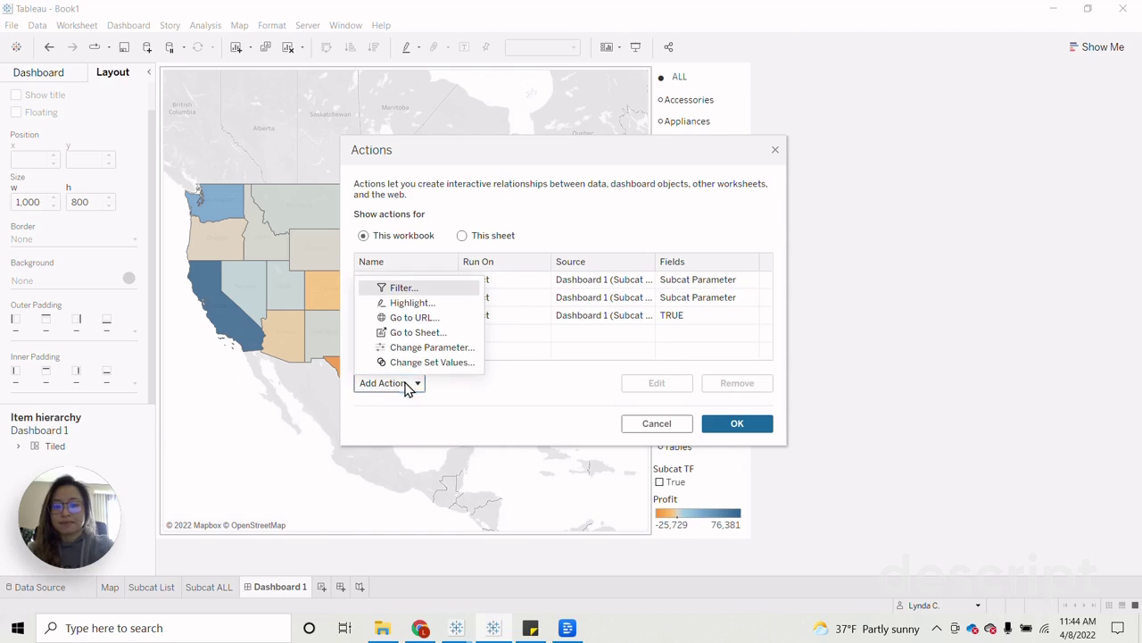
pyautogui.click(411, 292)
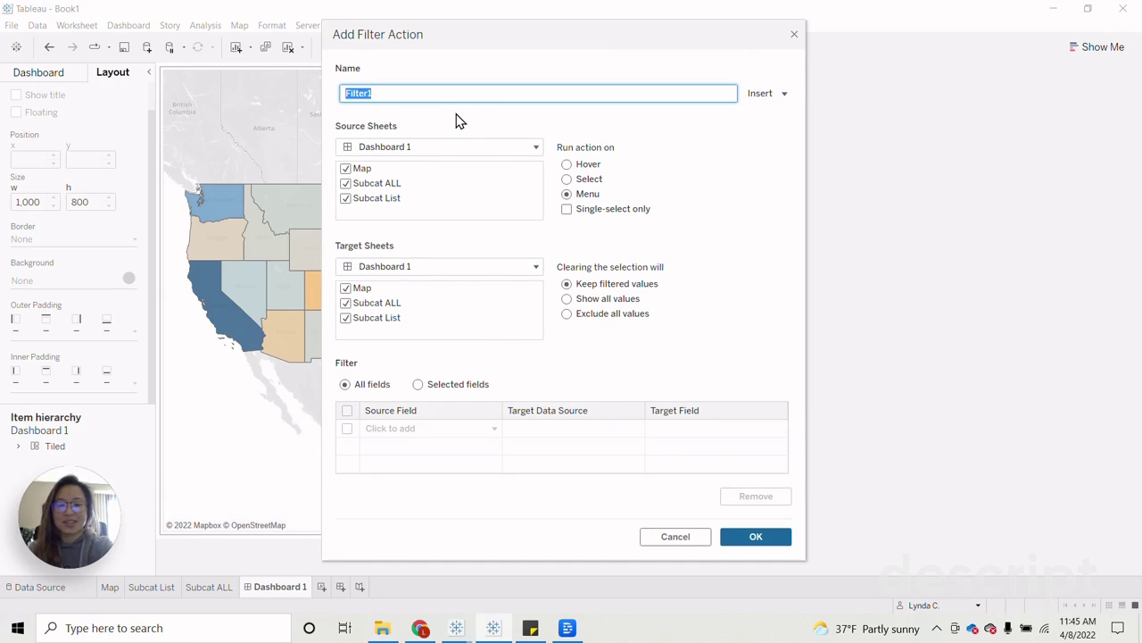
pyautogui.write('Deselect Subcat A')
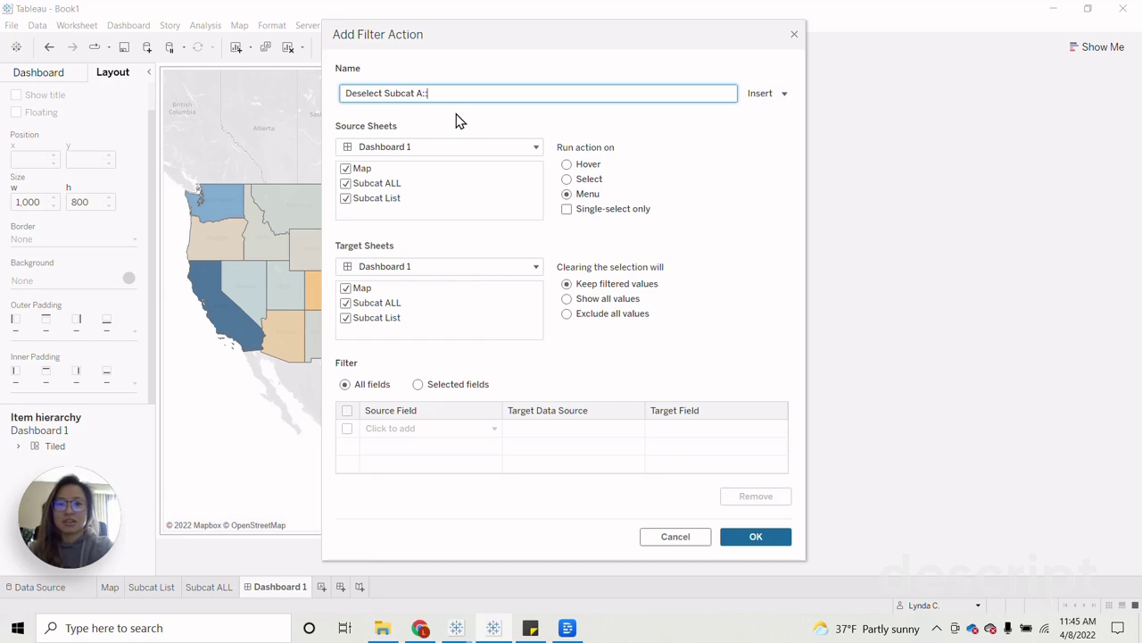
pyautogui.write('LL')
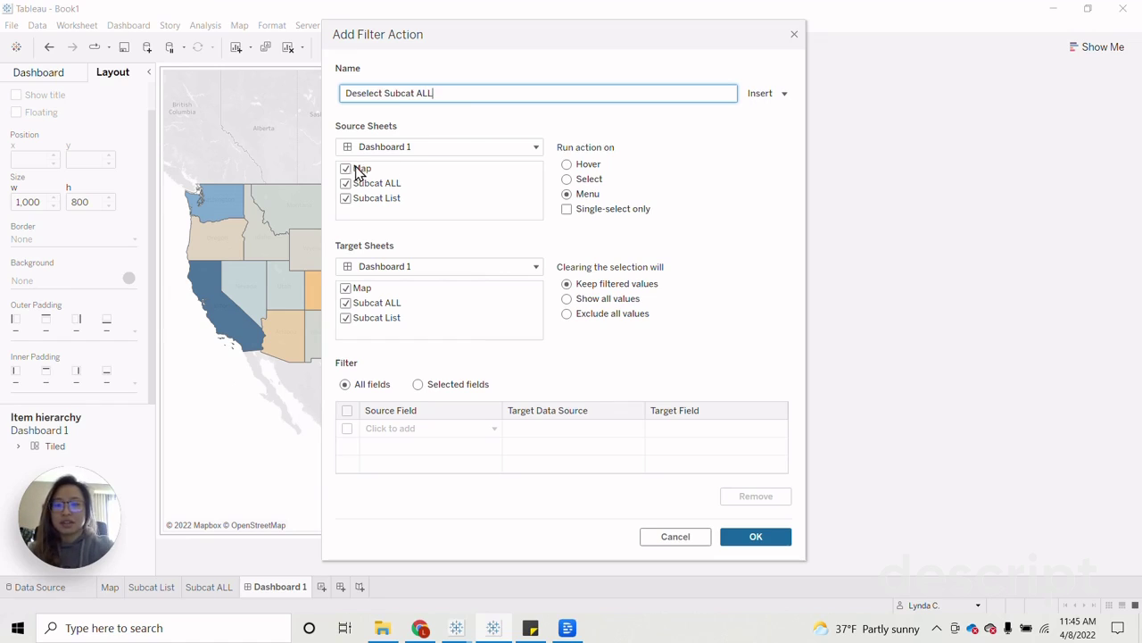
pyautogui.click(346, 168)
pyautogui.click(347, 198)
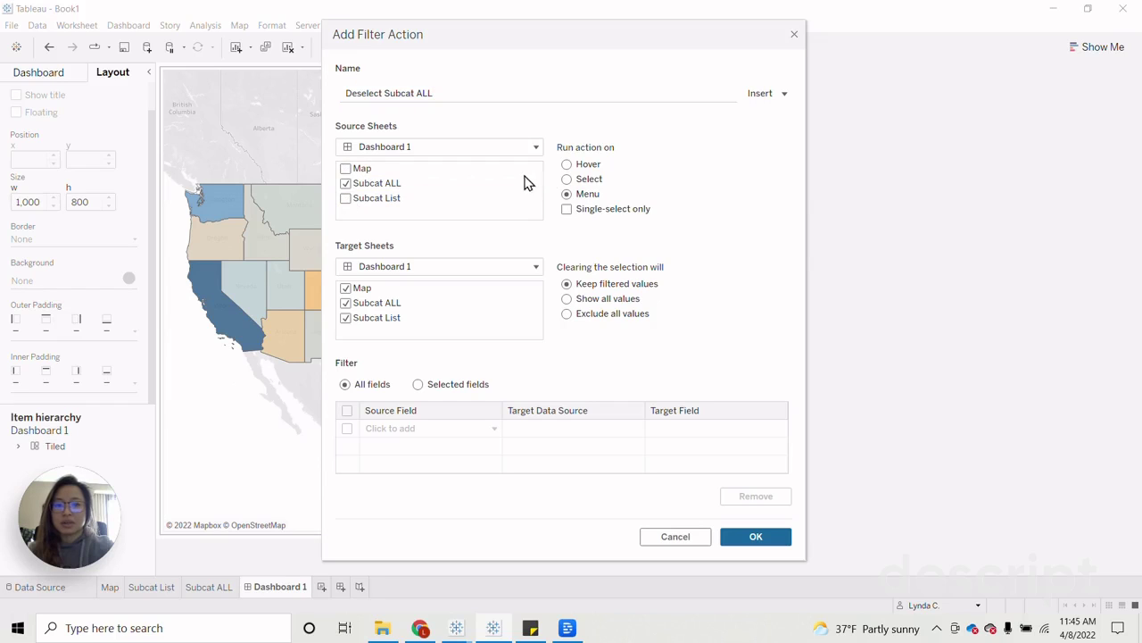
pyautogui.click(566, 180)
# Target Subcat ALL on selected fields mapping TRUE to FALSE, and save the action.
pyautogui.click(406, 267)
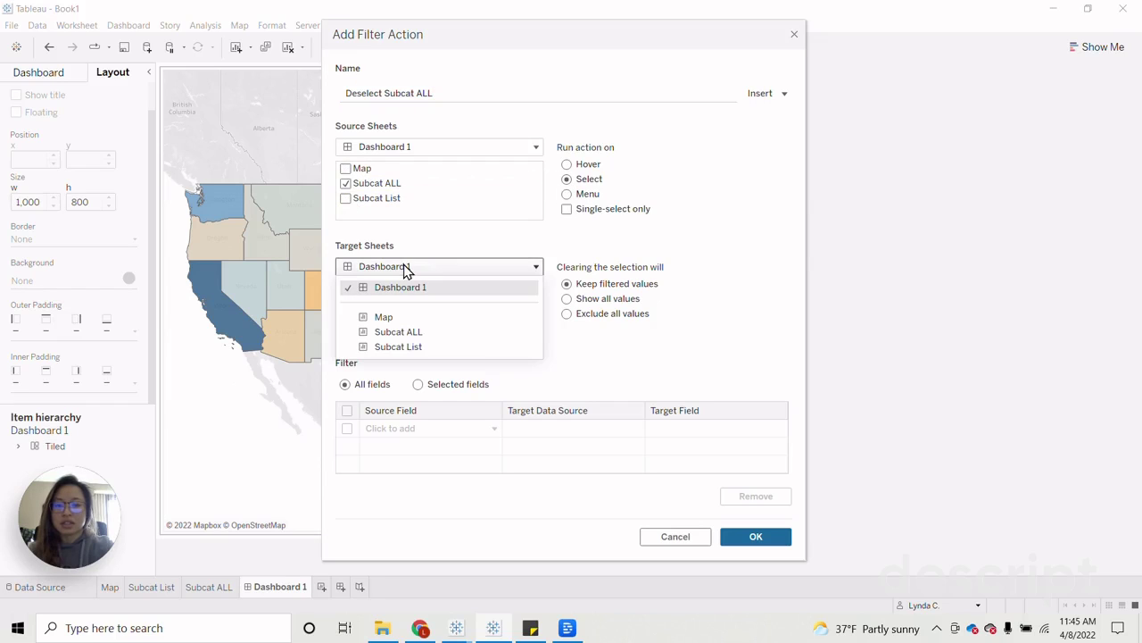
pyautogui.click(421, 333)
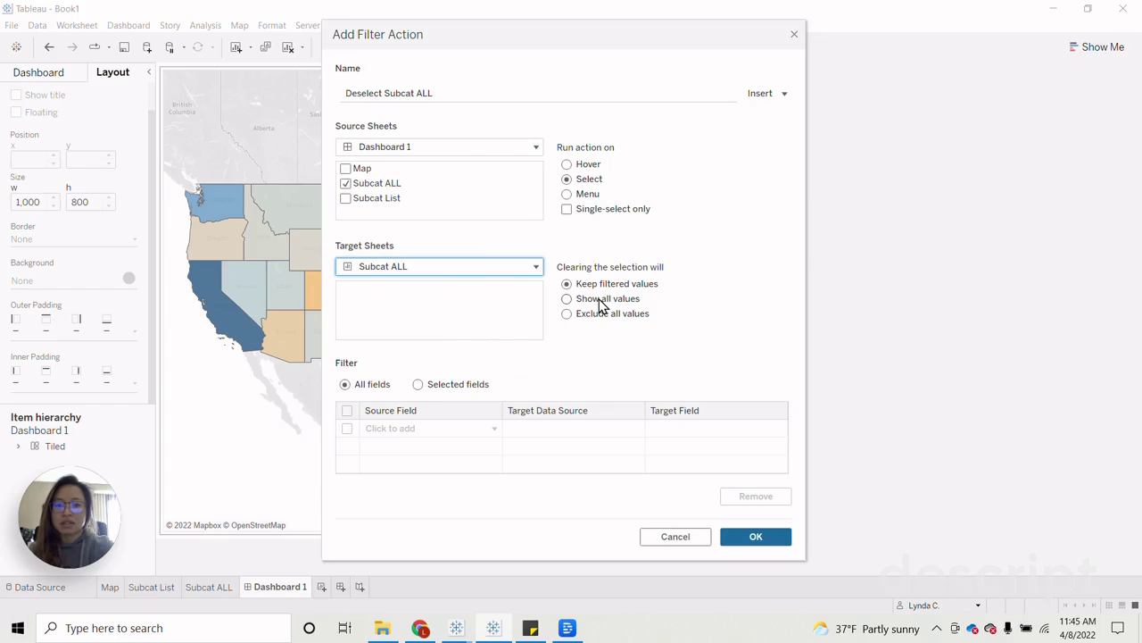
pyautogui.click(450, 389)
pyautogui.click(426, 438)
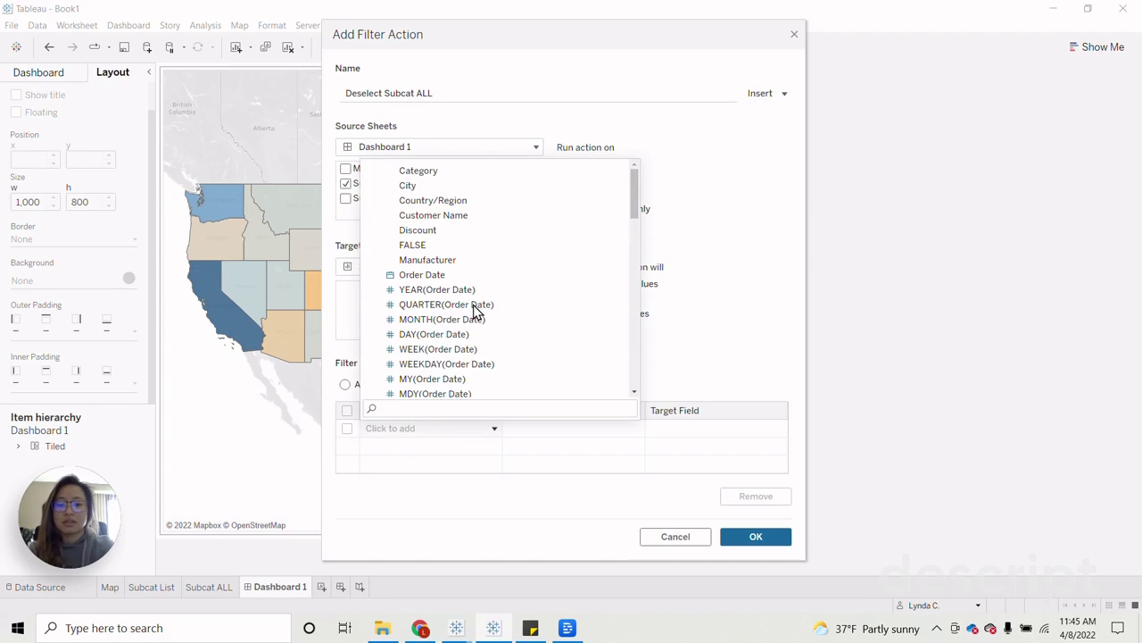
pyautogui.write('tr')
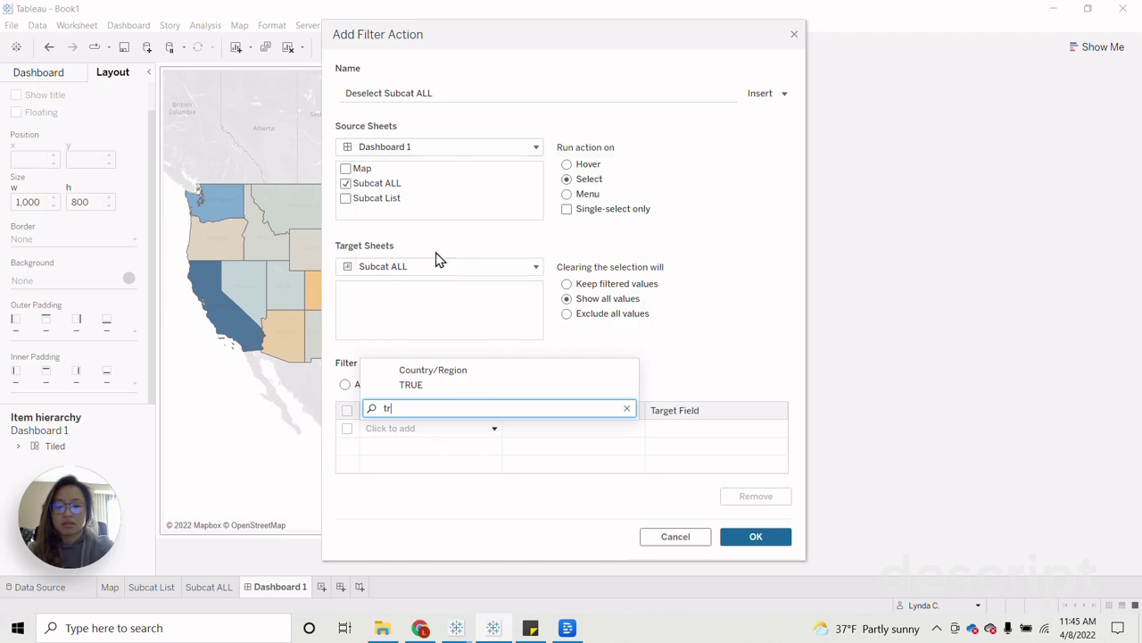
pyautogui.click(445, 386)
pyautogui.click(657, 430)
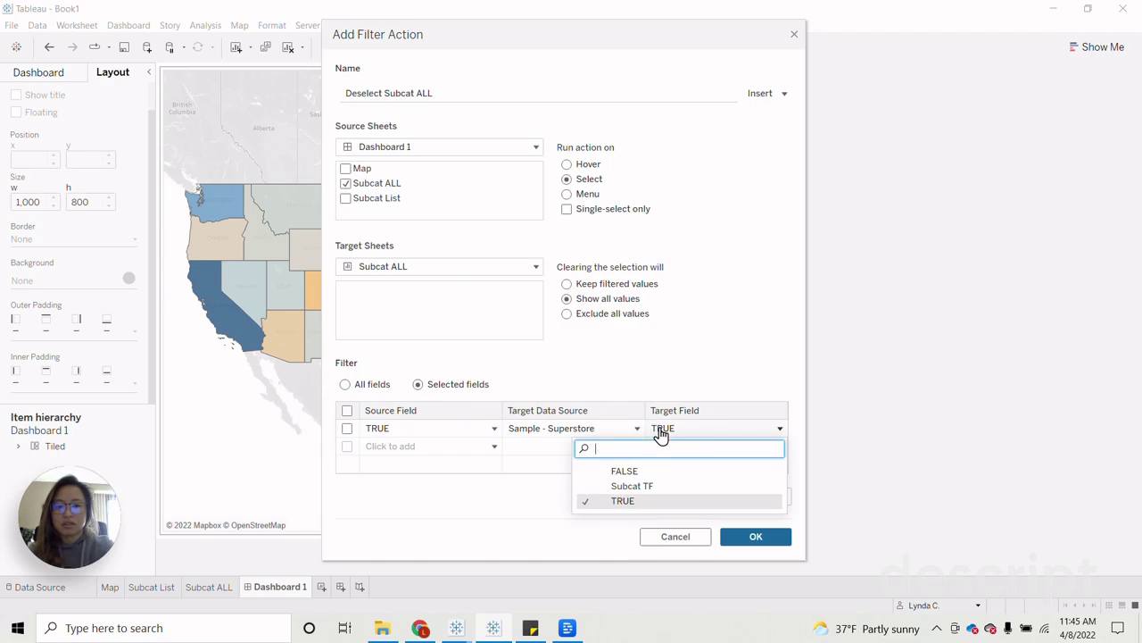
pyautogui.click(721, 424)
pyautogui.scroll(1, 720, 423)
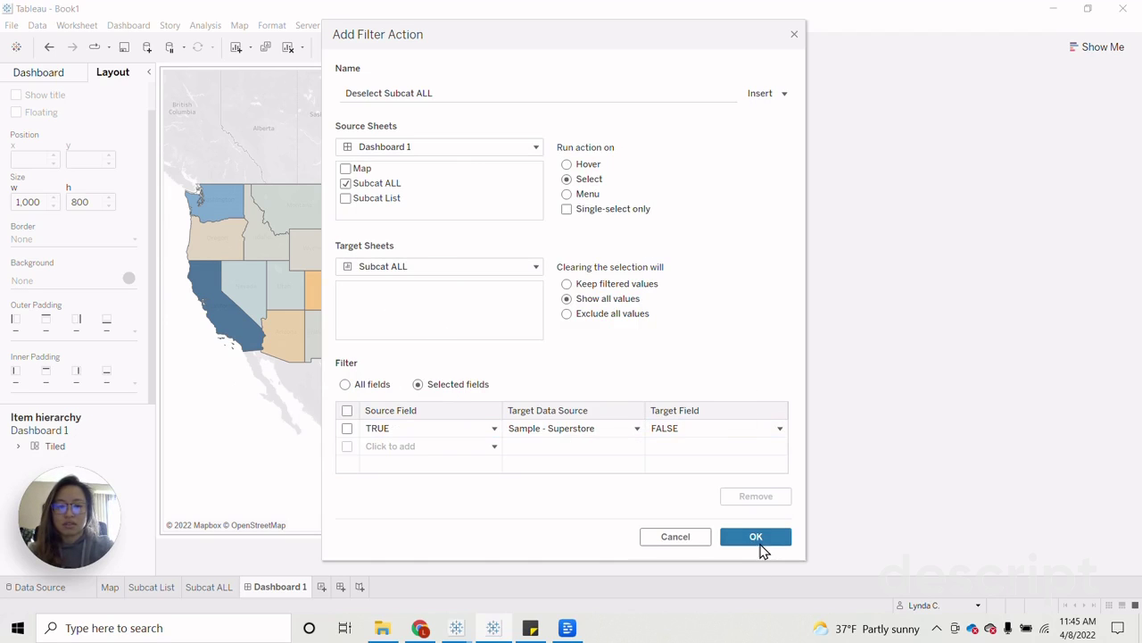
pyautogui.click(758, 538)
pyautogui.click(737, 425)
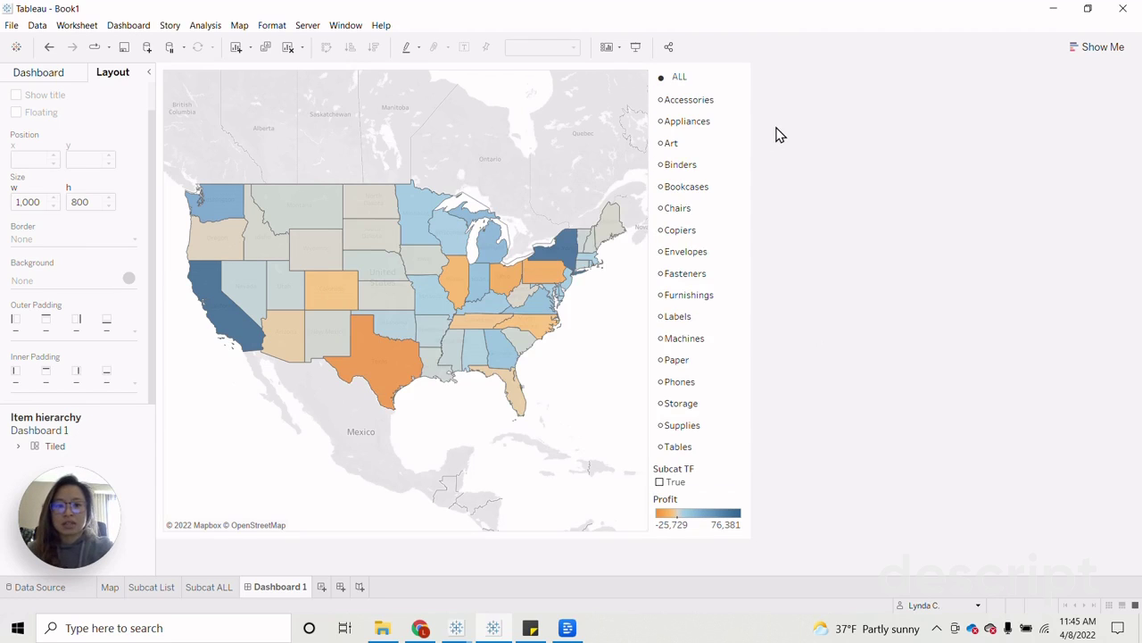
# In the Subcat TF legend colours, set False to white and True to black.
pyautogui.moveTo(693, 122)
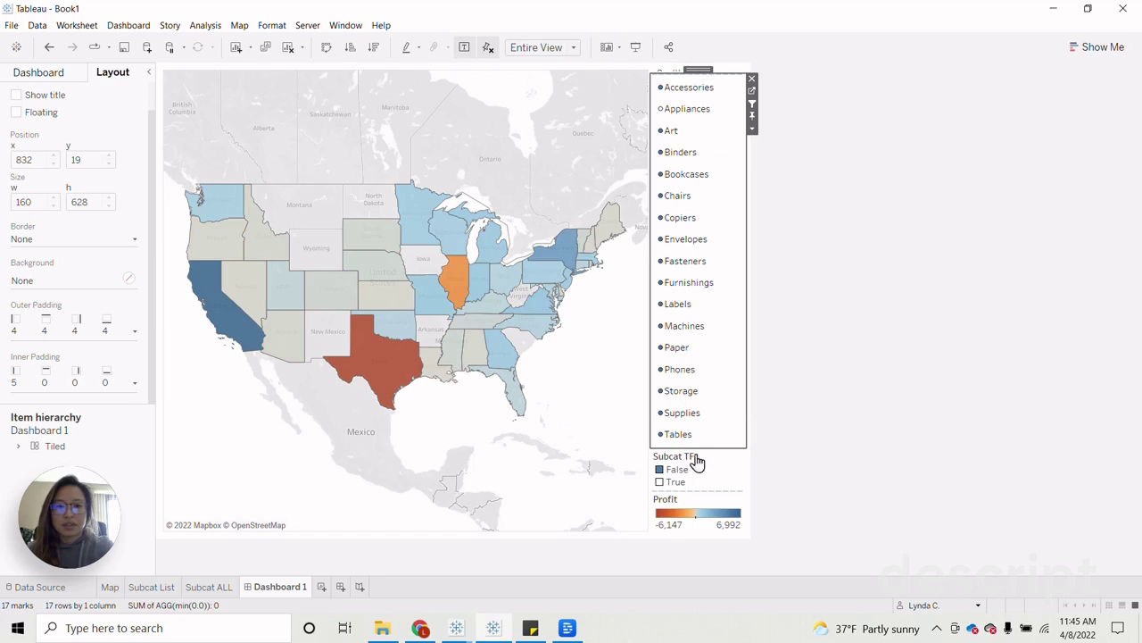
pyautogui.doubleClick(660, 471)
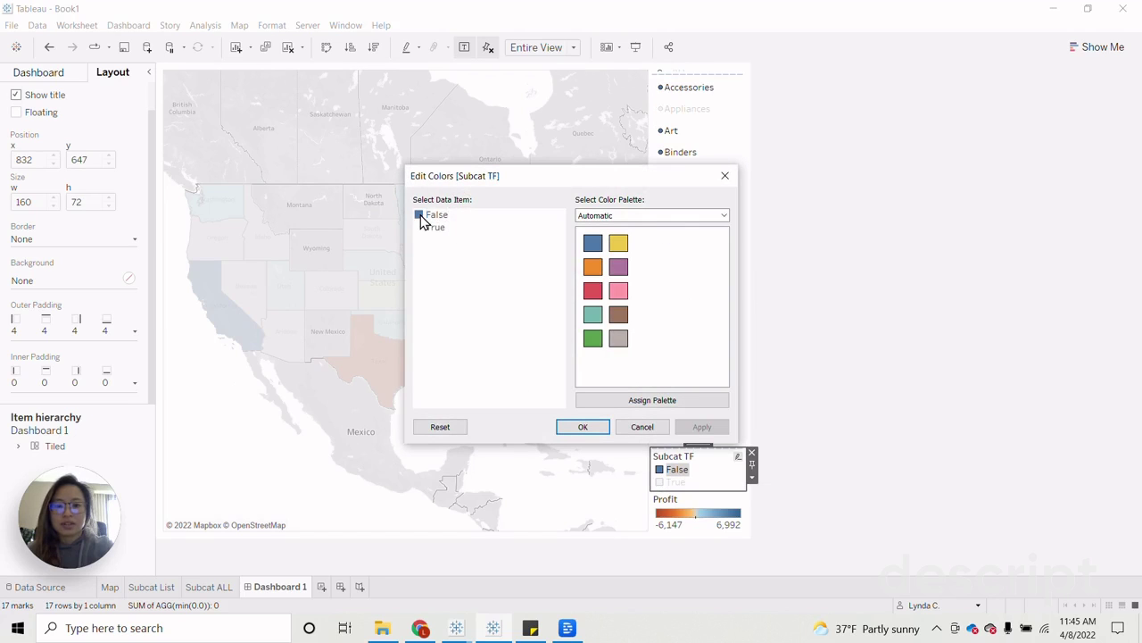
pyautogui.doubleClick(423, 220)
pyautogui.click(544, 288)
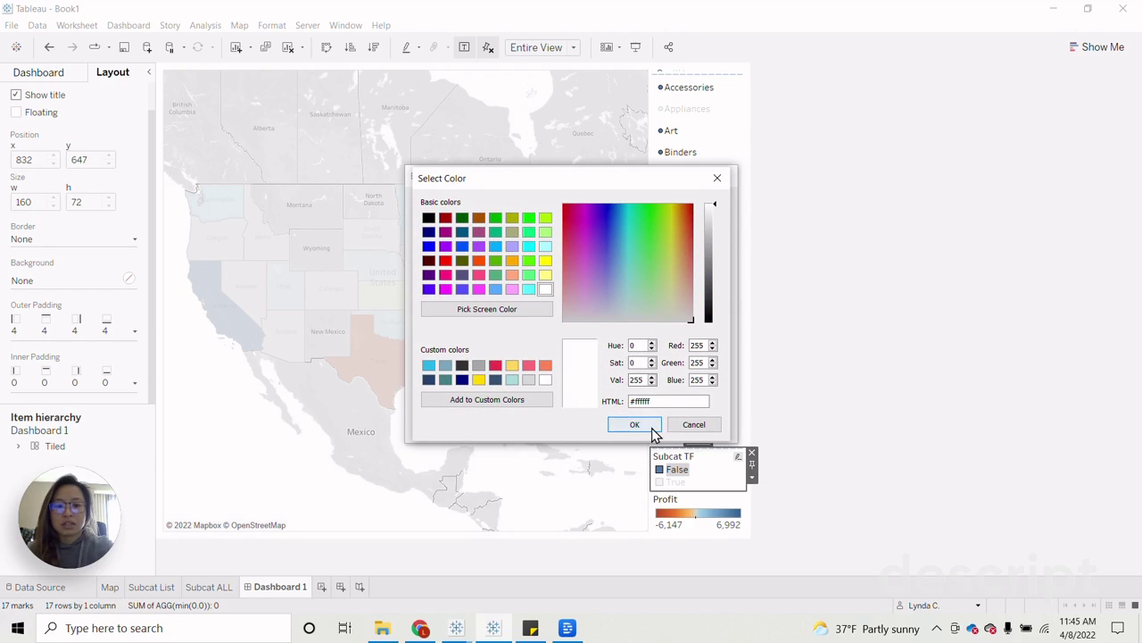
pyautogui.click(635, 424)
pyautogui.doubleClick(427, 230)
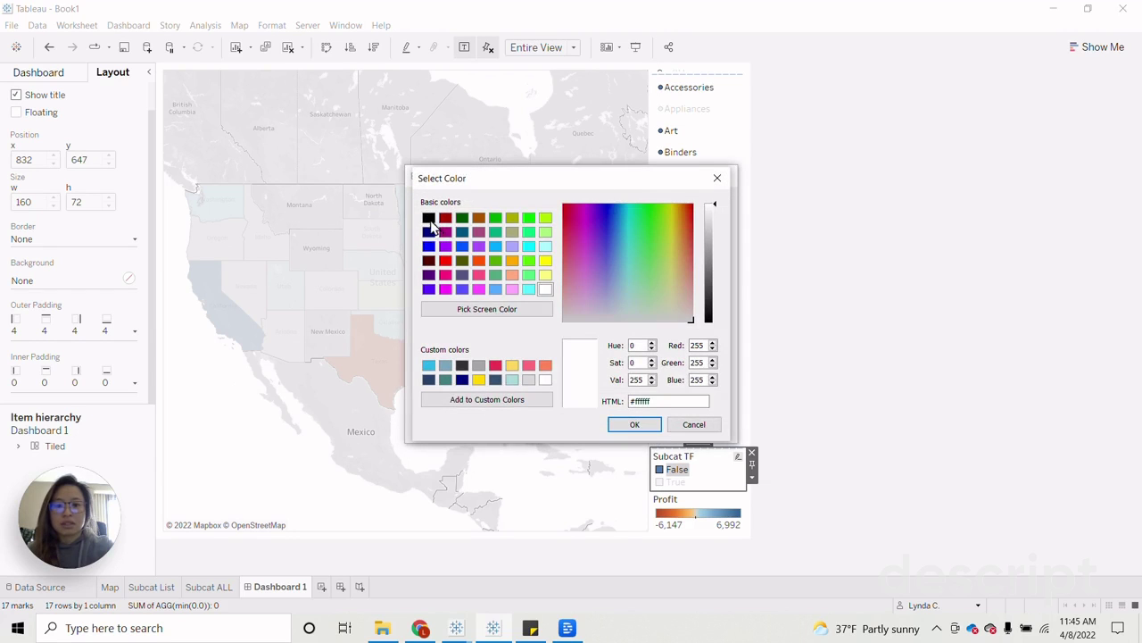
pyautogui.click(429, 217)
pyautogui.click(635, 424)
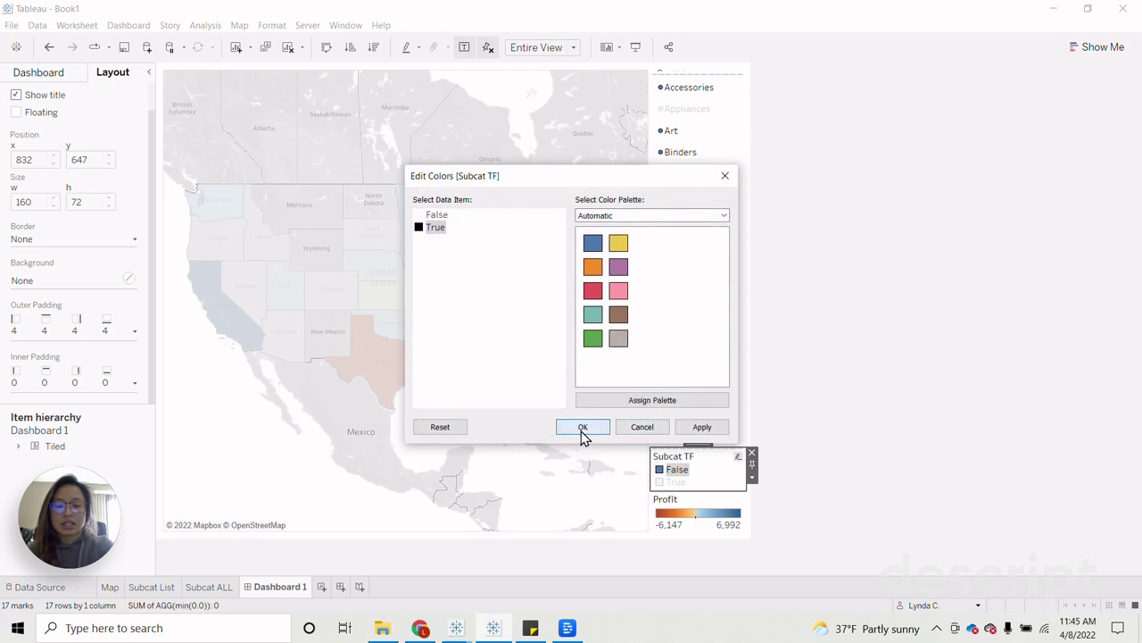
pyautogui.click(583, 426)
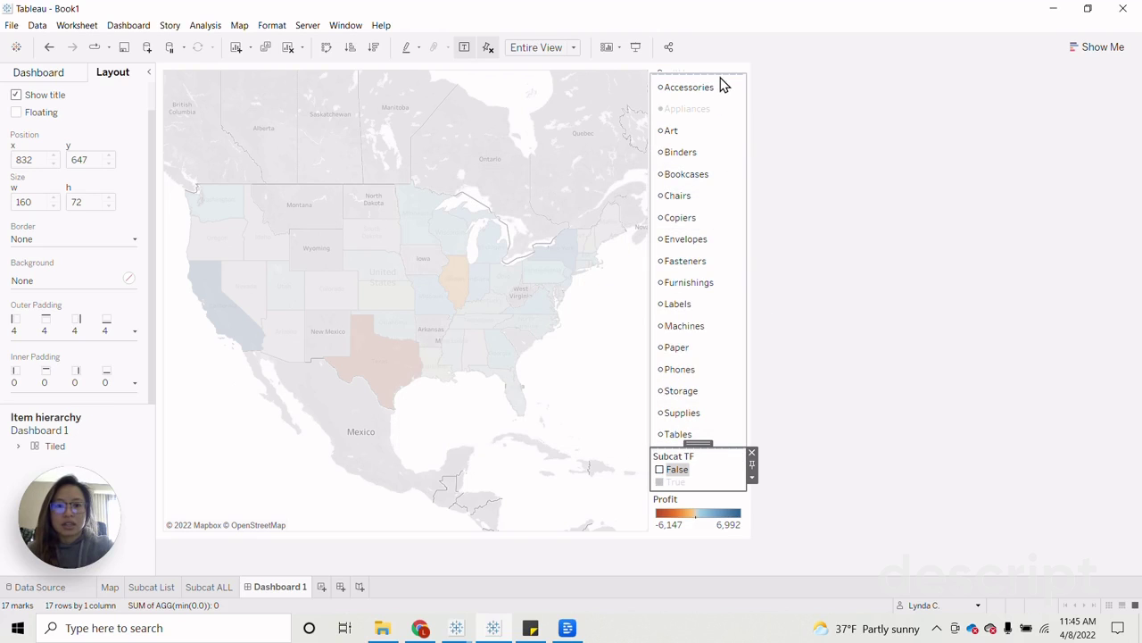
# Shorten the subcategory list container from its top and choose ALL on the dashboard.
pyautogui.moveTo(719, 79); pyautogui.dragTo(724, 95)
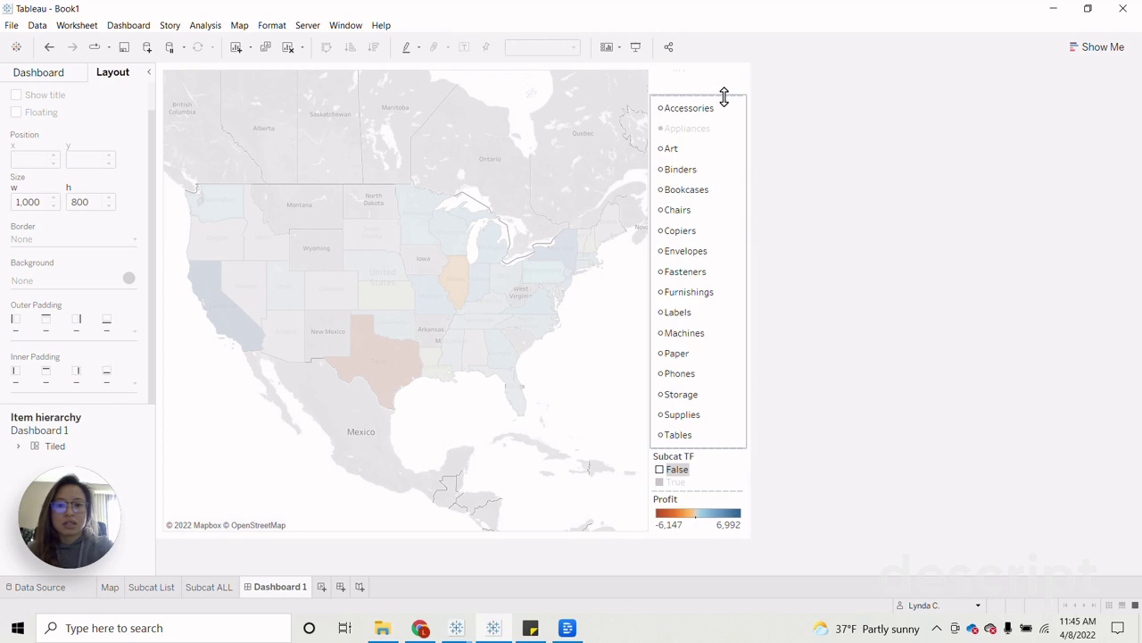
pyautogui.click(670, 92)
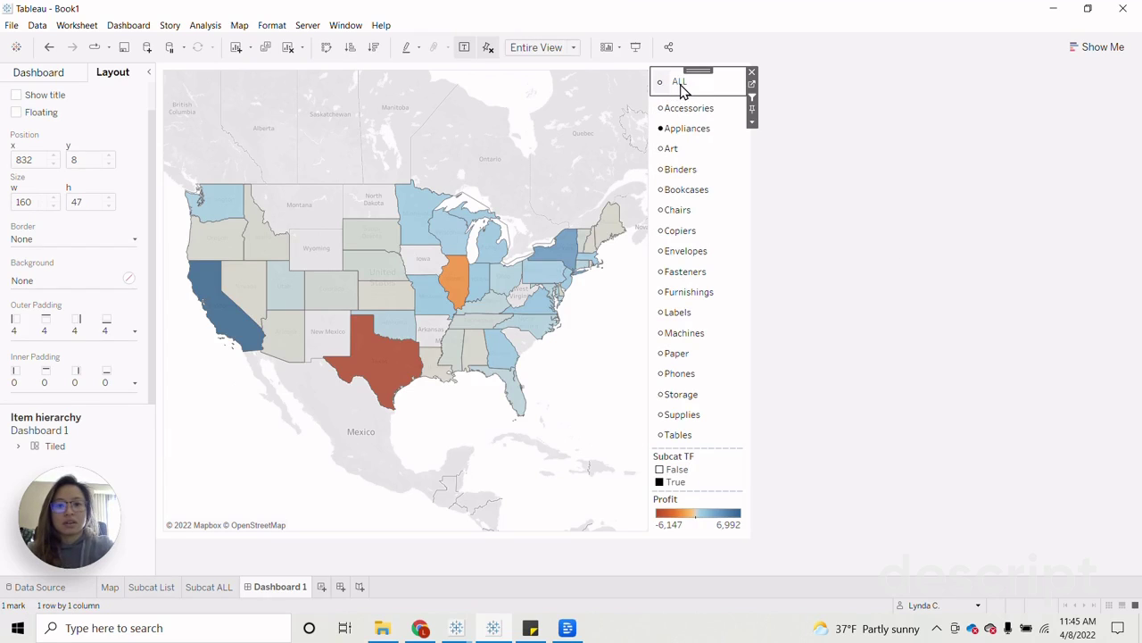
pyautogui.click(680, 83)
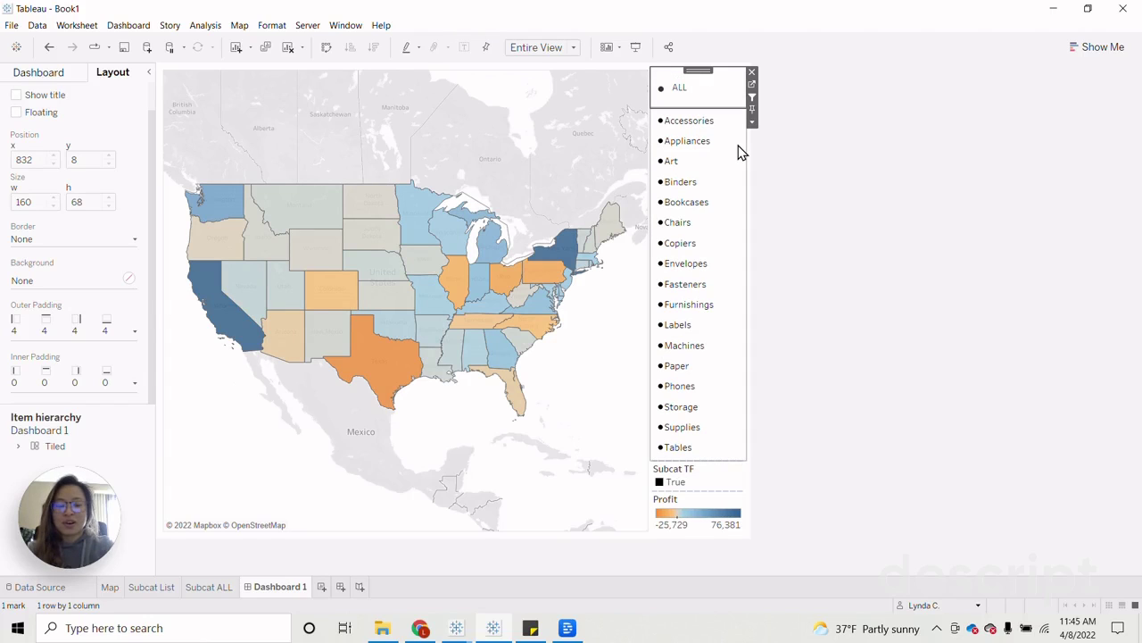
# Test the subcategory list selection, then choose ALL again to restore the full profit map.
pyautogui.click(684, 150)
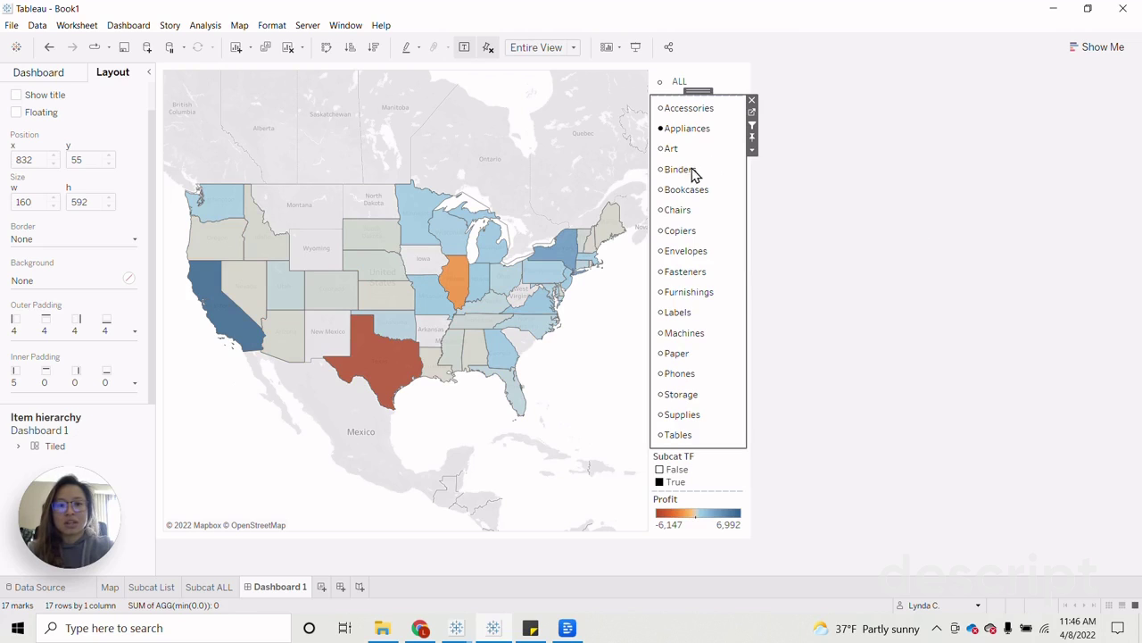
pyautogui.moveTo(671, 153)
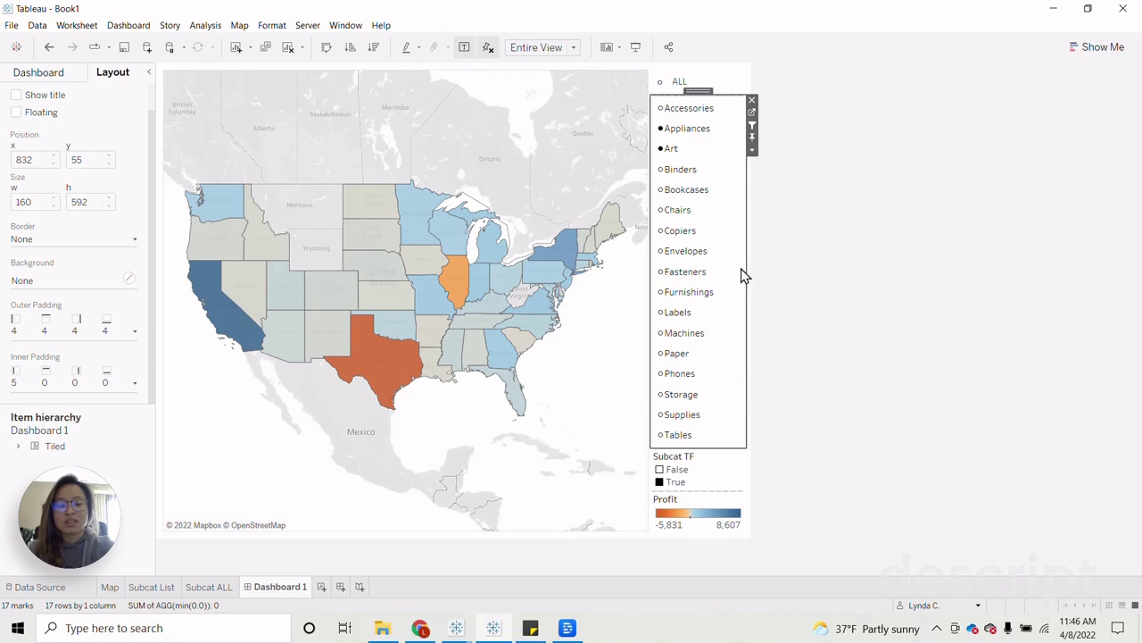
pyautogui.click(676, 89)
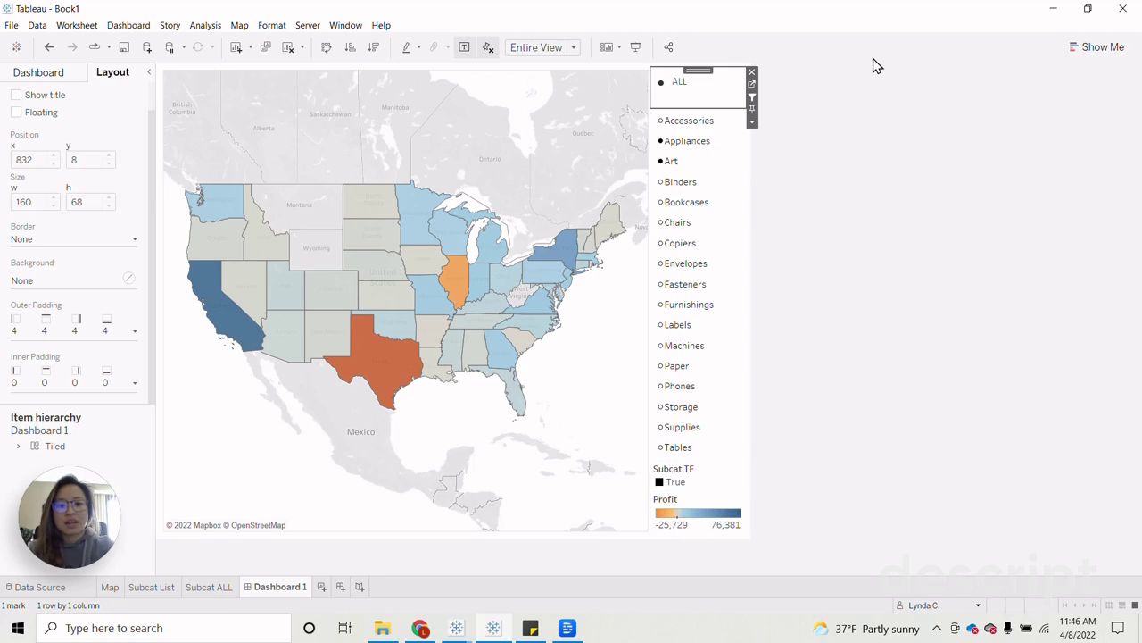